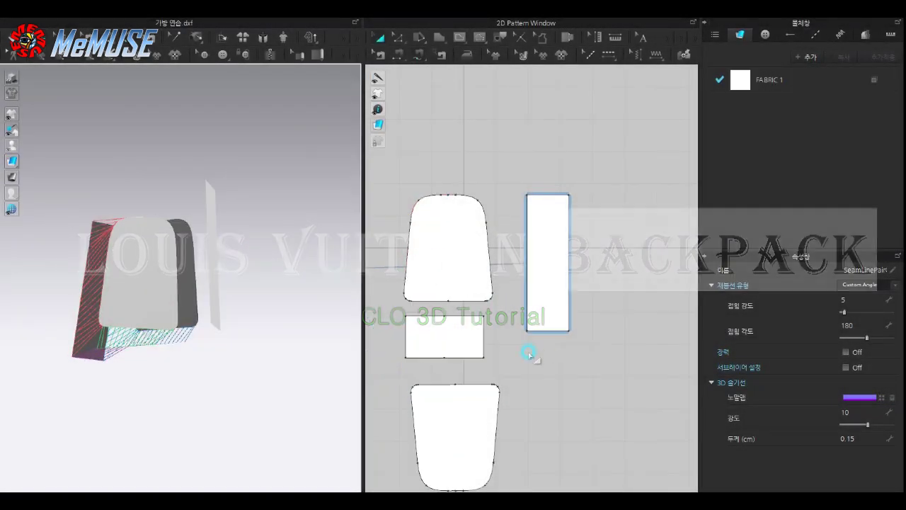
# Step: Select the tall side strip together with the curved top panel
pyautogui.click(211, 322)
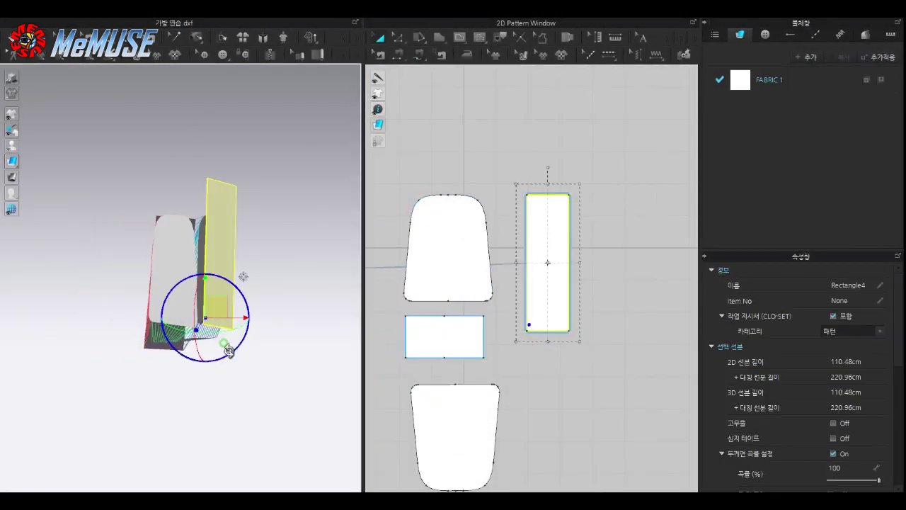
pyautogui.click(169, 318)
pyautogui.scroll(2, 585, 302)
pyautogui.scroll(2, 542, 309)
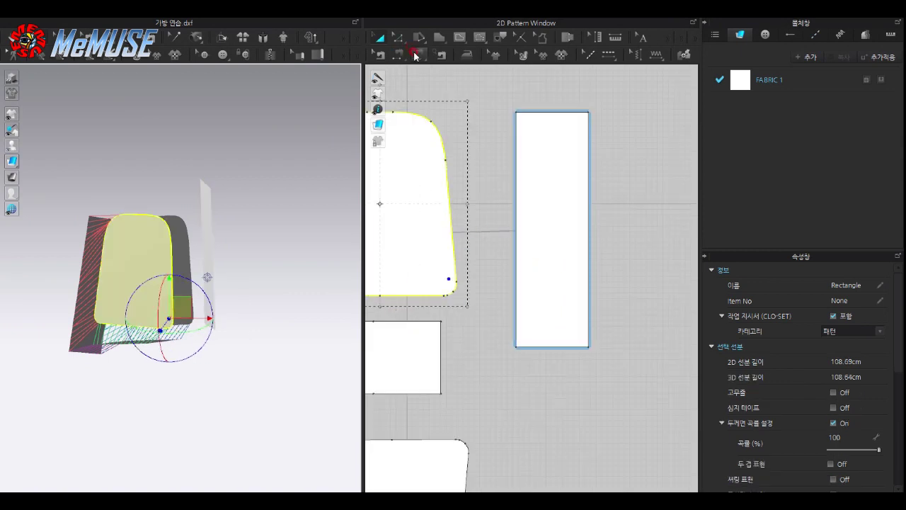
pyautogui.scroll(1, 495, 305)
# Step: Sew the strip's left long edge to the curved panel's side edge
pyautogui.press('z')
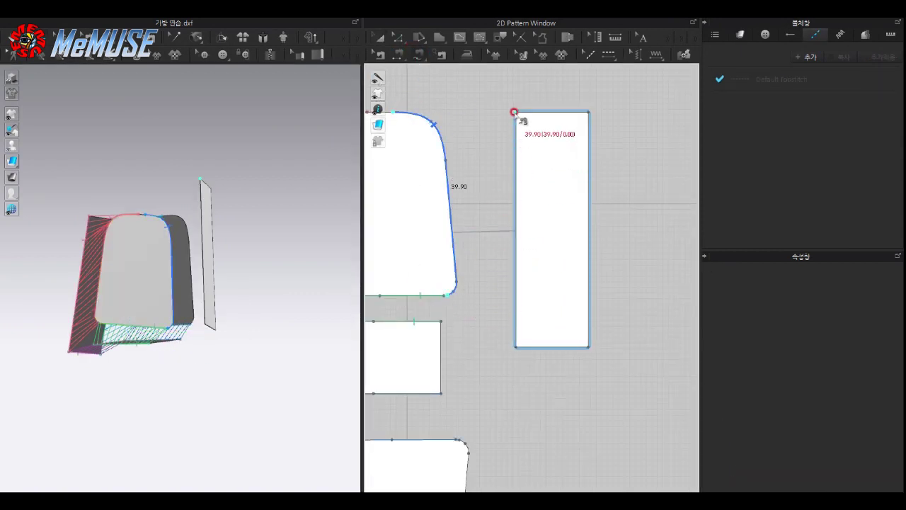
pyautogui.click(515, 111)
pyautogui.click(515, 344)
pyautogui.scroll(-2, 438, 297)
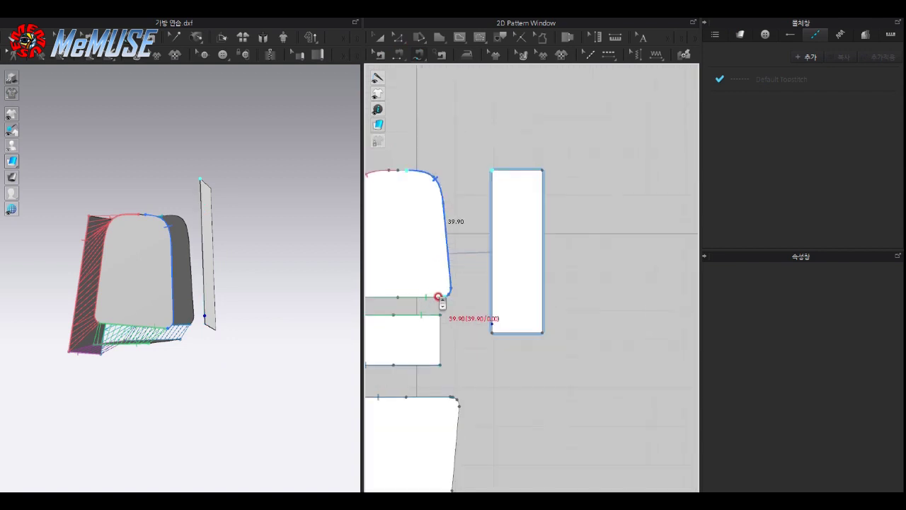
pyautogui.scroll(2, 449, 315)
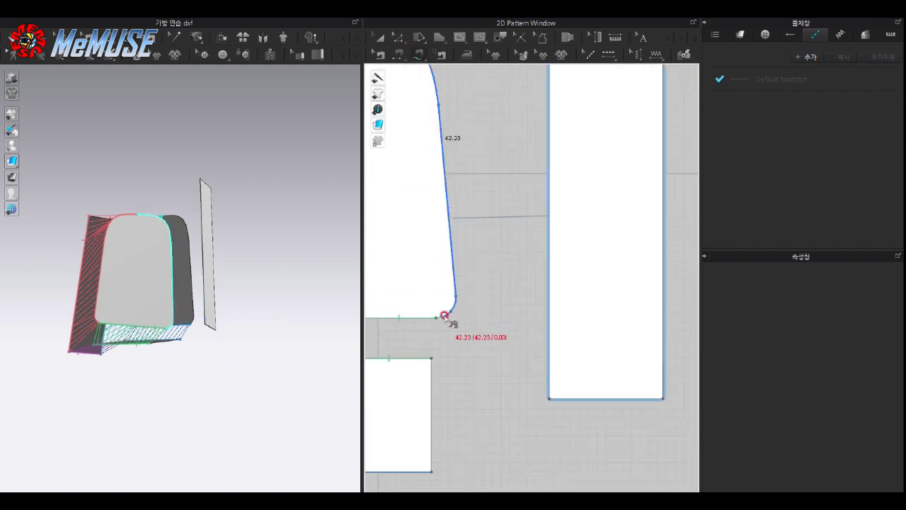
pyautogui.scroll(-2, 470, 311)
pyautogui.scroll(2, 482, 325)
pyautogui.click(525, 345)
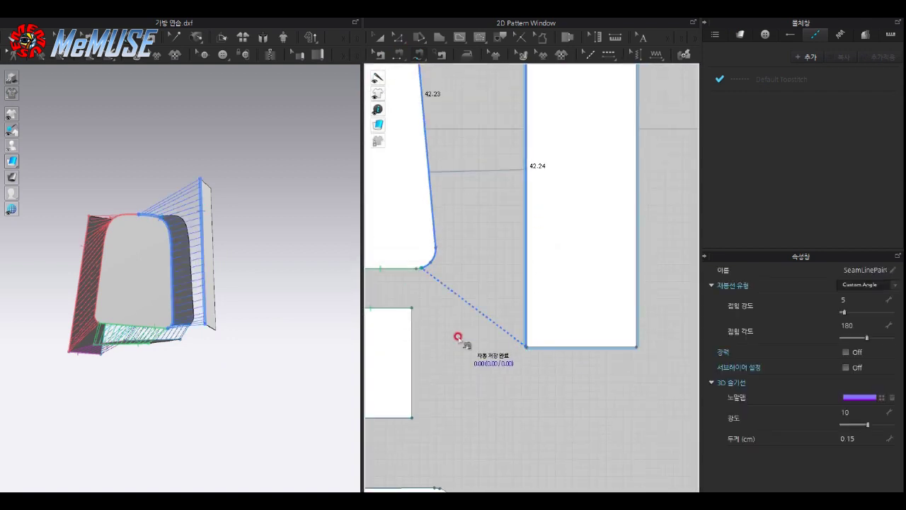
# Step: Sew the strip's bottom edge to the middle rectangle's side
pyautogui.click(412, 308)
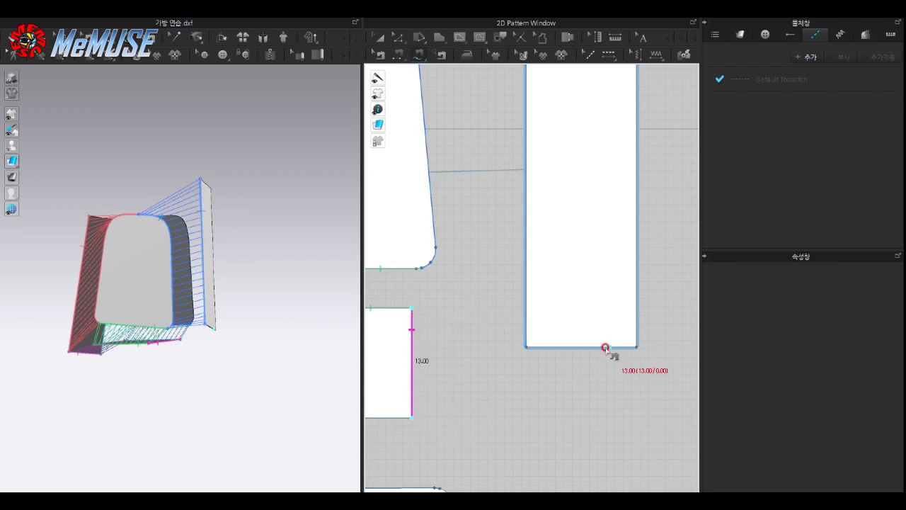
pyautogui.click(637, 346)
pyautogui.moveTo(288, 370); pyautogui.dragTo(339, 375, button='right')
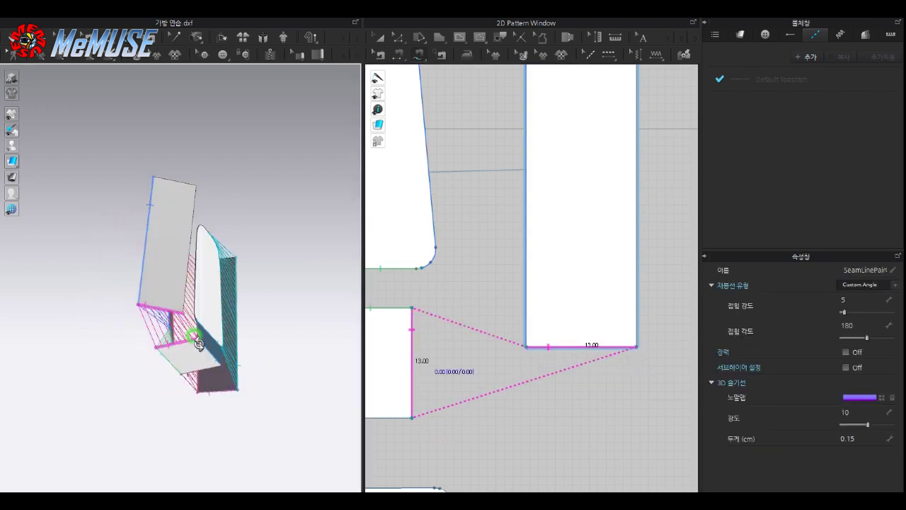
pyautogui.scroll(-3, 425, 400)
pyautogui.moveTo(448, 417); pyautogui.dragTo(469, 384, button='middle')
# Step: Sew the bottom curved piece's right edge to the strip's right edge
pyautogui.click(472, 383)
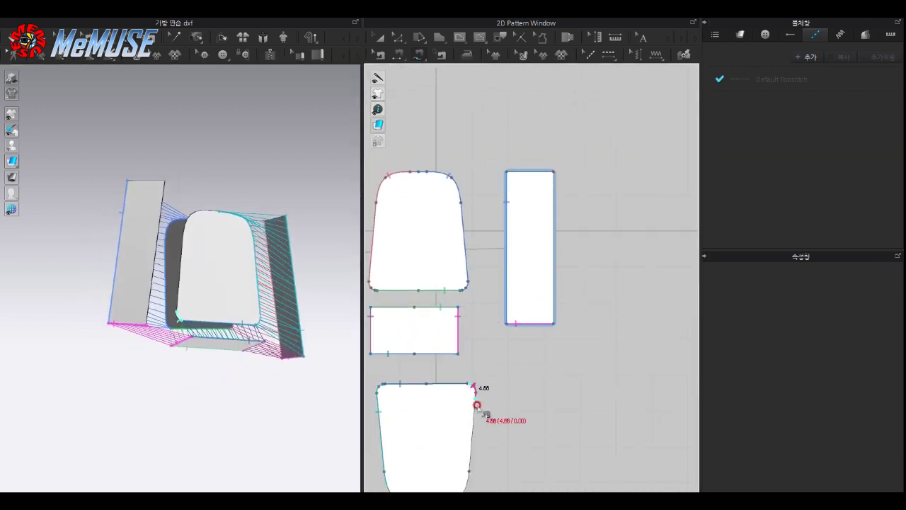
pyautogui.scroll(-2, 478, 425)
pyautogui.moveTo(476, 464); pyautogui.dragTo(485, 370, button='middle')
pyautogui.scroll(3, 486, 370)
pyautogui.click(465, 486)
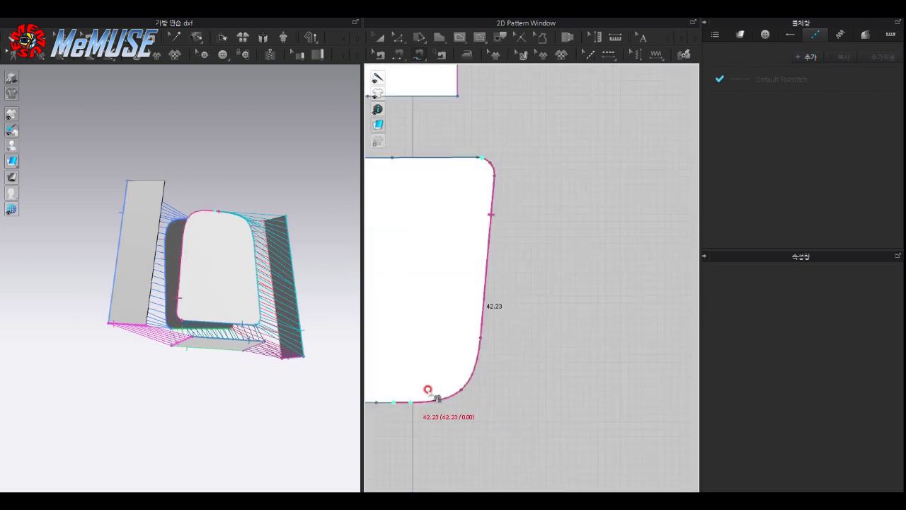
pyautogui.scroll(-3, 472, 285)
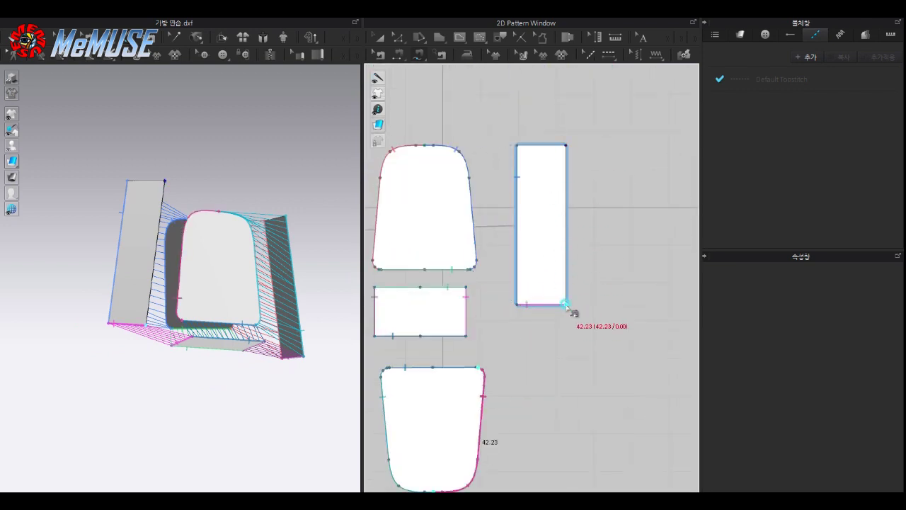
pyautogui.click(567, 146)
# Step: Show the ground grid, view the bag from the front and widen the 3D view
pyautogui.moveTo(274, 283); pyautogui.dragTo(252, 344, button='right')
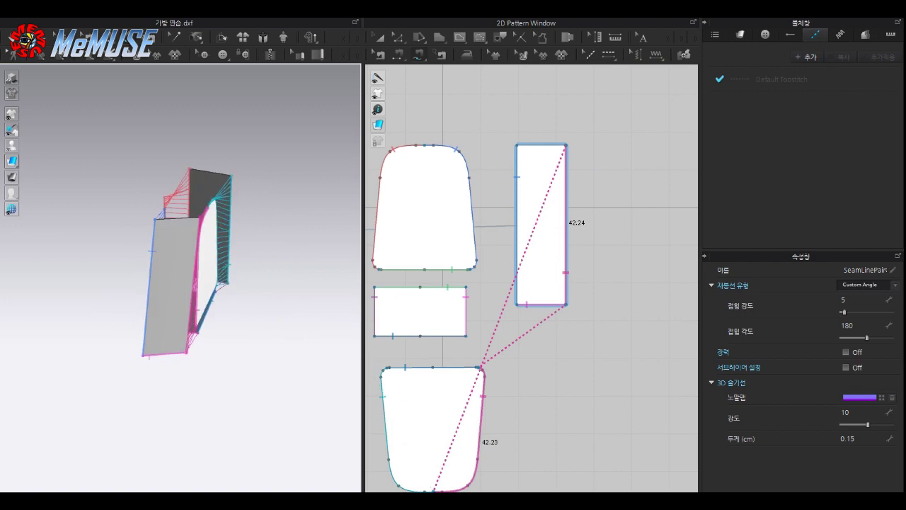
pyautogui.scroll(-3, 553, 349)
pyautogui.click(11, 209)
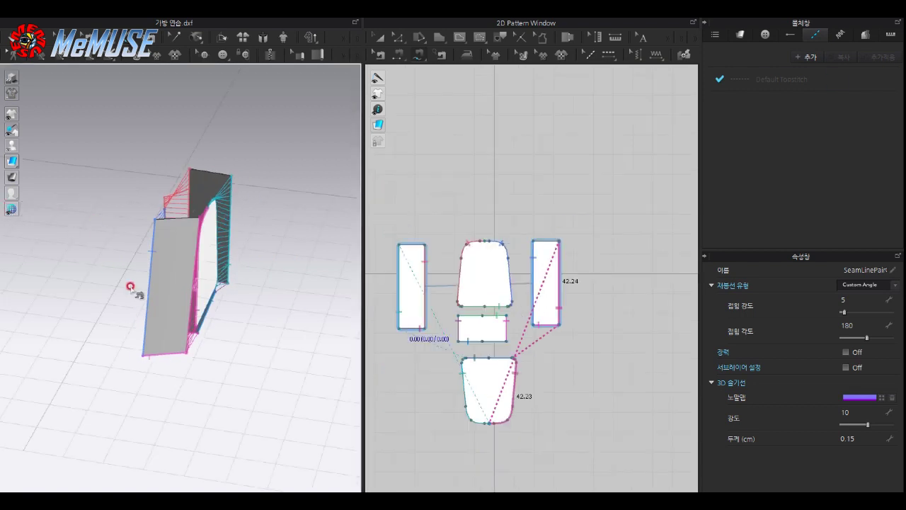
pyautogui.moveTo(131, 286)
pyautogui.mouseDown(button='right')
pyautogui.moveTo(239, 319)
pyautogui.moveTo(88, 312)
pyautogui.mouseUp(button='right')
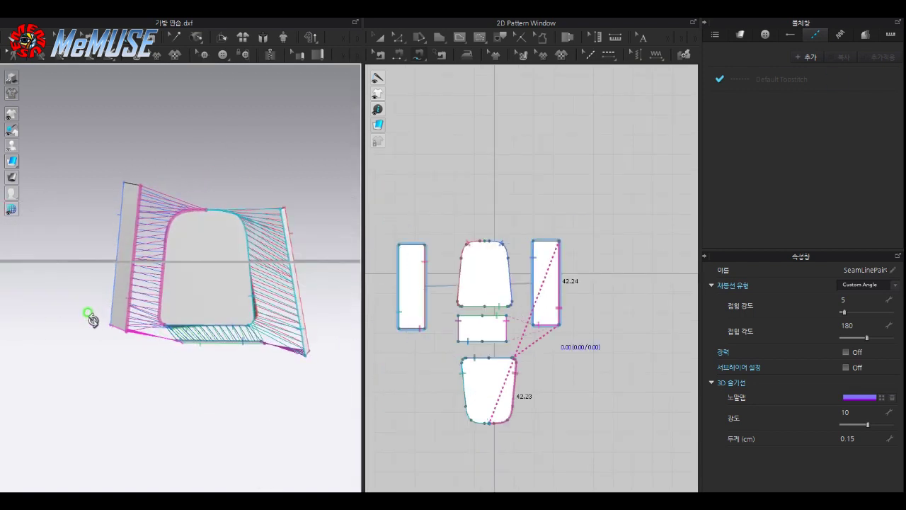
pyautogui.moveTo(359, 272); pyautogui.dragTo(394, 272)
# Step: Select all pieces and rotate the whole bag around its vertical axis
pyautogui.press('a')
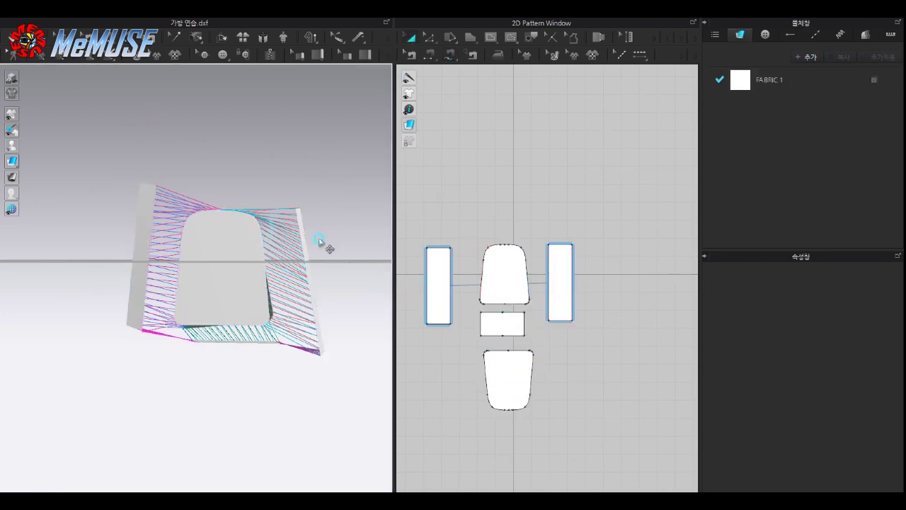
pyautogui.moveTo(606, 199); pyautogui.dragTo(424, 432)
pyautogui.moveTo(249, 279); pyautogui.dragTo(223, 209, button='middle')
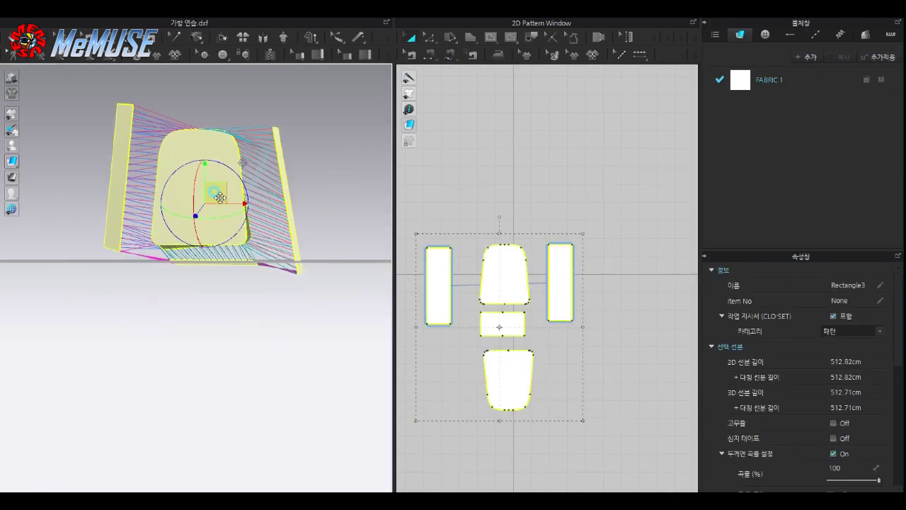
pyautogui.moveTo(223, 208)
pyautogui.mouseDown(button='right')
pyautogui.moveTo(252, 263)
pyautogui.moveTo(223, 203)
pyautogui.moveTo(284, 261)
pyautogui.mouseUp(button='right')
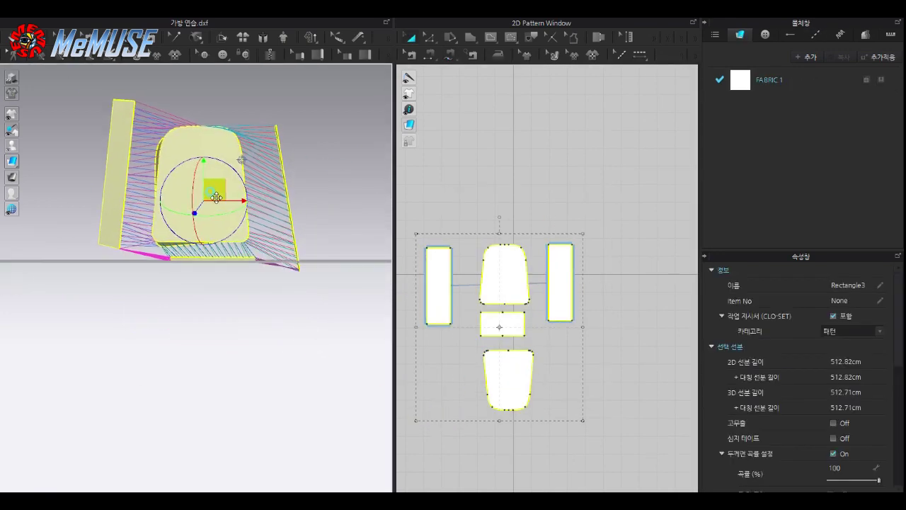
pyautogui.moveTo(283, 261); pyautogui.dragTo(280, 252)
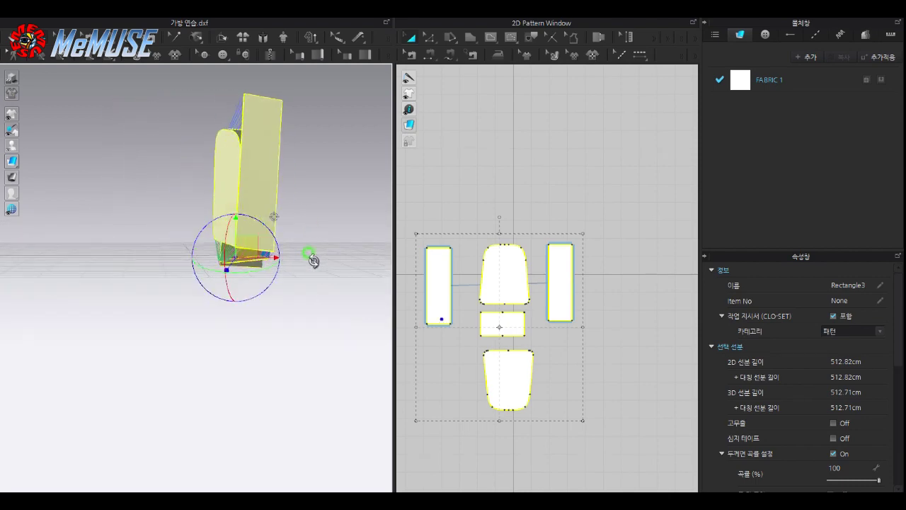
pyautogui.click(307, 287)
# Step: Sew the top ends of the two side strips together
pyautogui.moveTo(307, 288)
pyautogui.mouseDown(button='right')
pyautogui.moveTo(188, 285)
pyautogui.moveTo(269, 323)
pyautogui.moveTo(311, 304)
pyautogui.mouseUp(button='right')
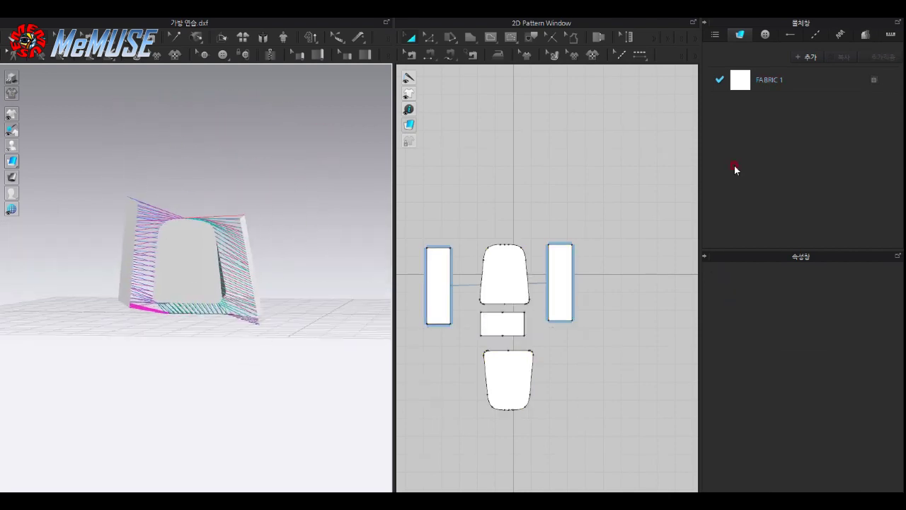
pyautogui.click(442, 56)
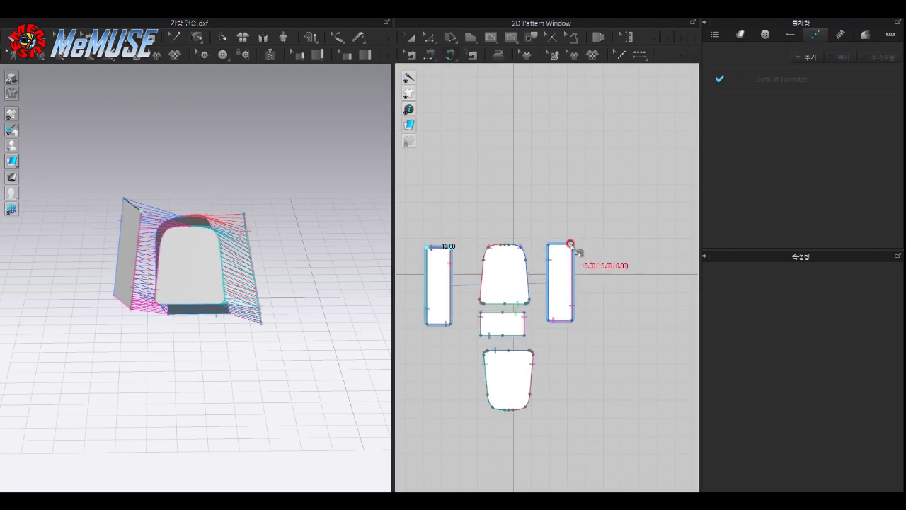
pyautogui.click(570, 243)
pyautogui.write('5')
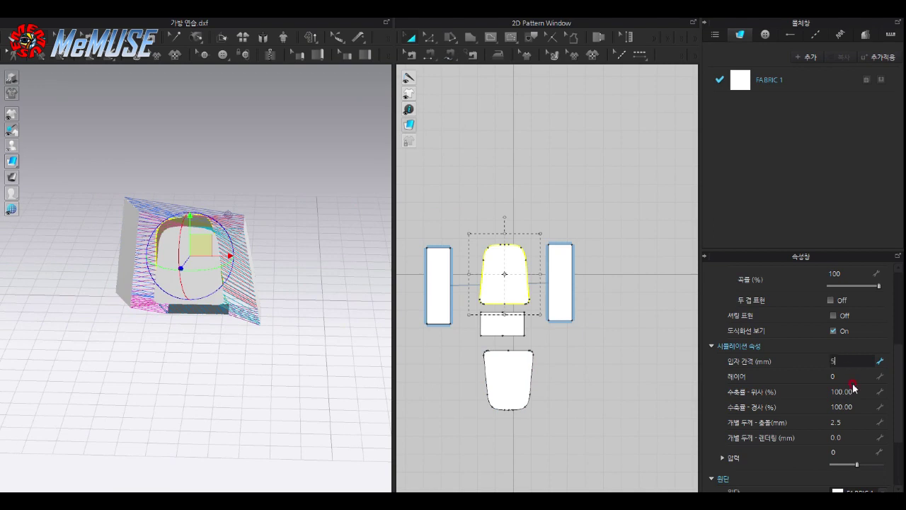
# Step: Set 5.0 mm particle distance and 1.5 mm thickness on the middle rectangle and bottom piece too
pyautogui.click(849, 421)
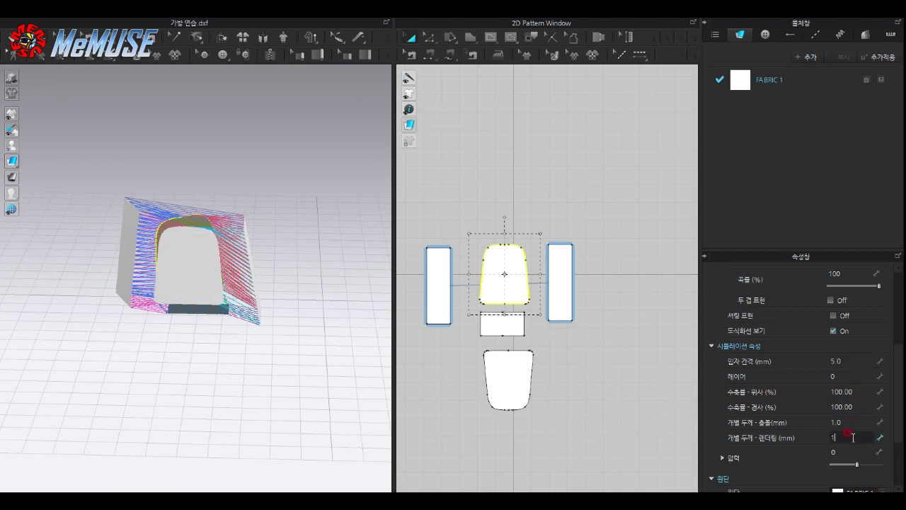
pyautogui.press('Return')
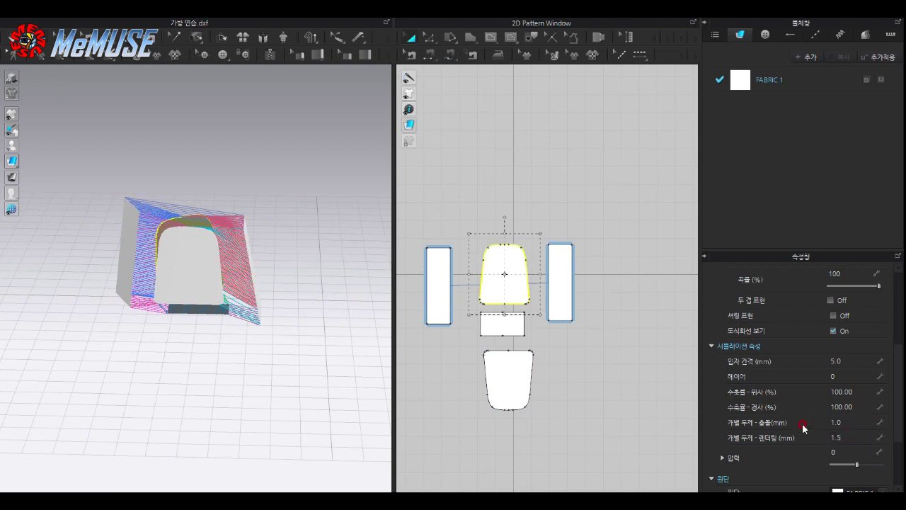
pyautogui.keyDown('shift'); pyautogui.click(495, 323); pyautogui.keyUp('shift')
pyautogui.keyDown('shift'); pyautogui.click(504, 361); pyautogui.keyUp('shift')
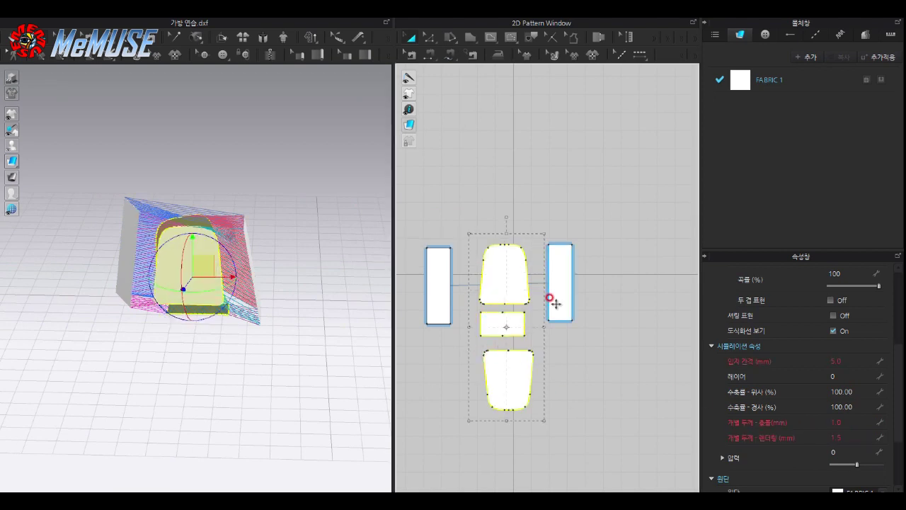
# Step: Enable shape retention at strength 80 for the three central bag panels
pyautogui.scroll(-3, 800, 417)
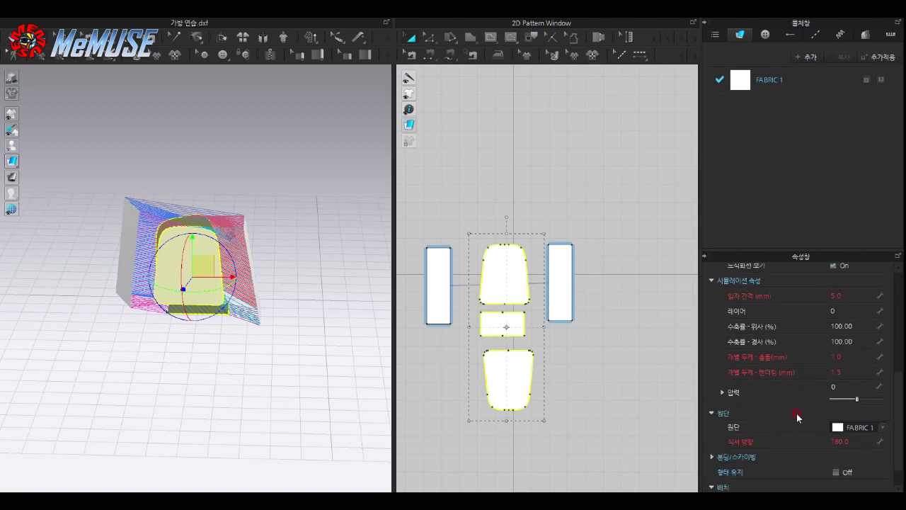
pyautogui.scroll(6, 793, 306)
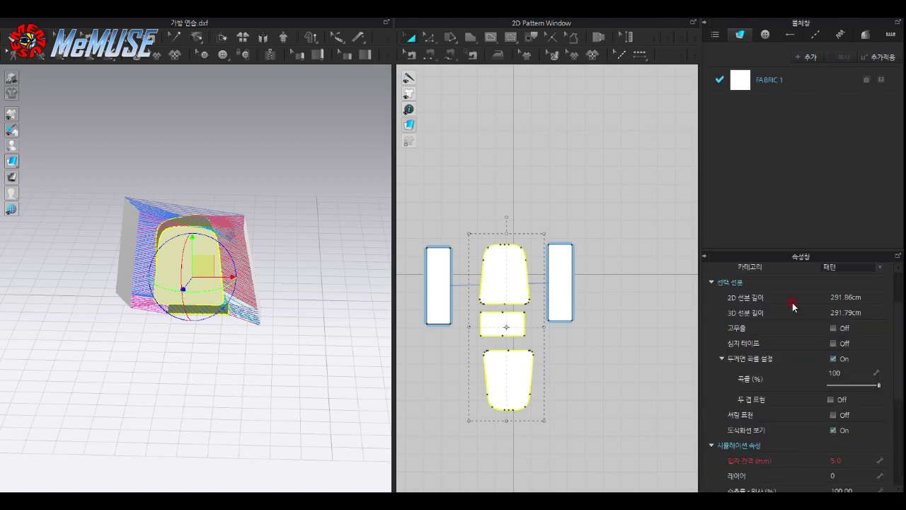
pyautogui.click(833, 343)
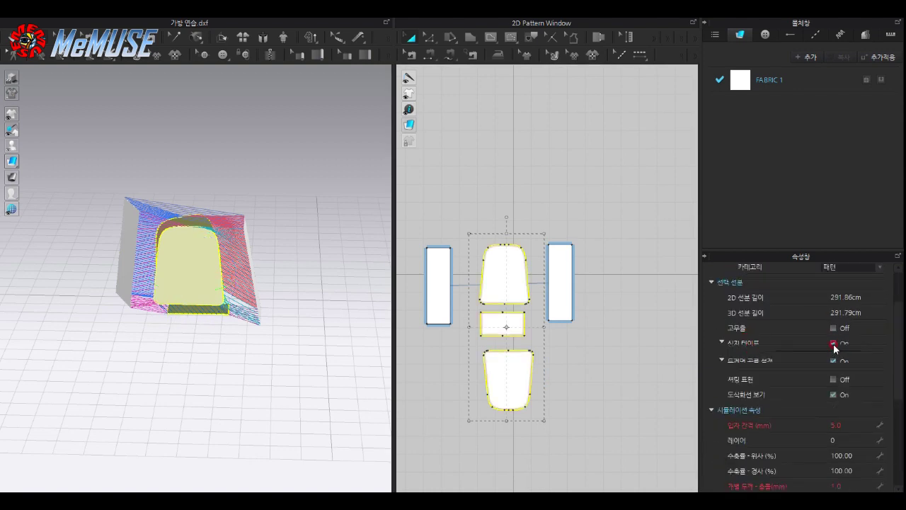
pyautogui.scroll(-2, 814, 359)
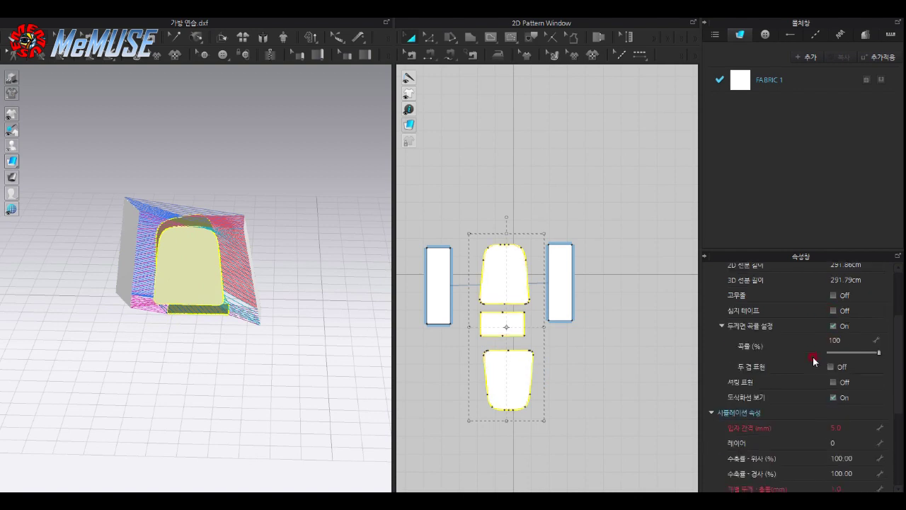
pyautogui.scroll(-1, 815, 359)
pyautogui.scroll(-1, 821, 396)
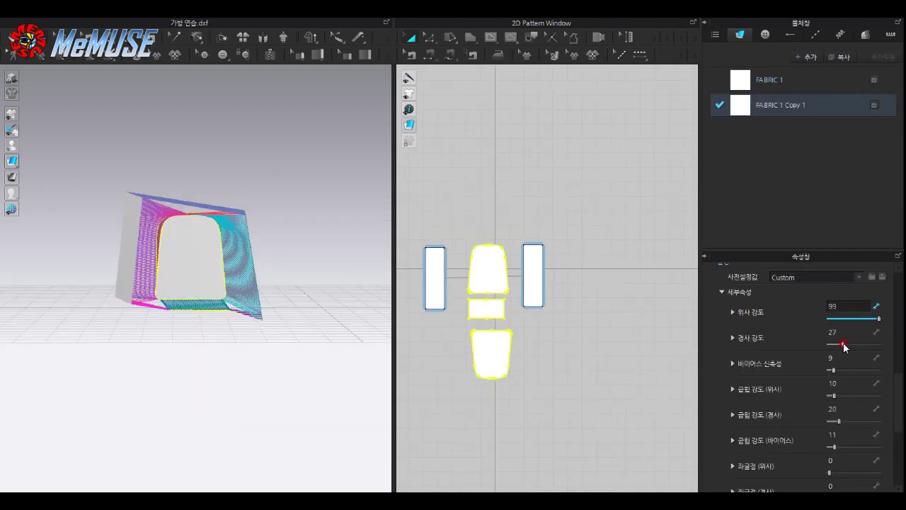
# Step: Raise FABRIC 1 Copy 1's warp strength and weft and warp bending stiffness to 99
pyautogui.moveTo(843, 344); pyautogui.dragTo(890, 345)
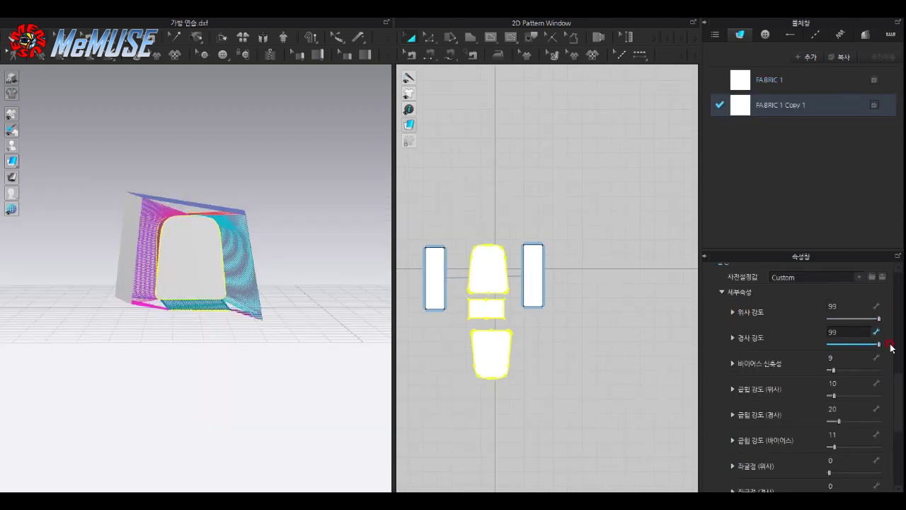
pyautogui.moveTo(875, 399); pyautogui.dragTo(882, 396)
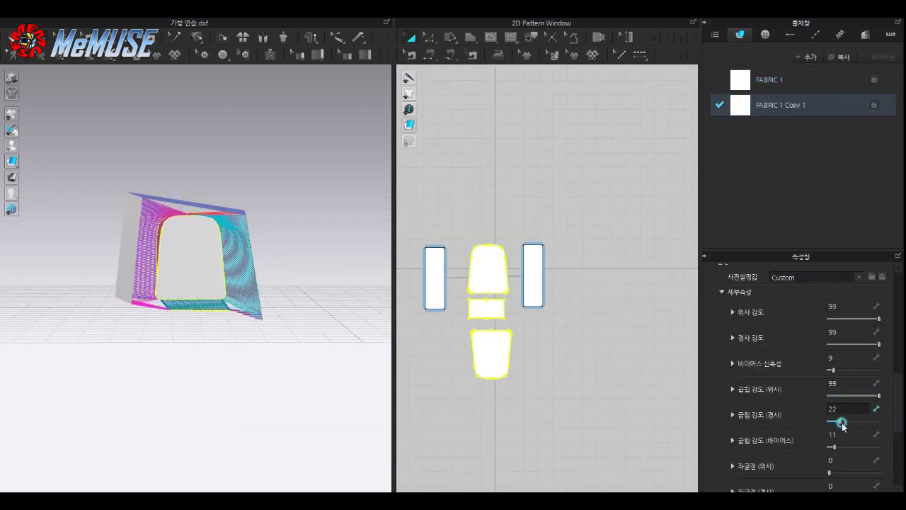
pyautogui.moveTo(838, 421); pyautogui.dragTo(882, 422)
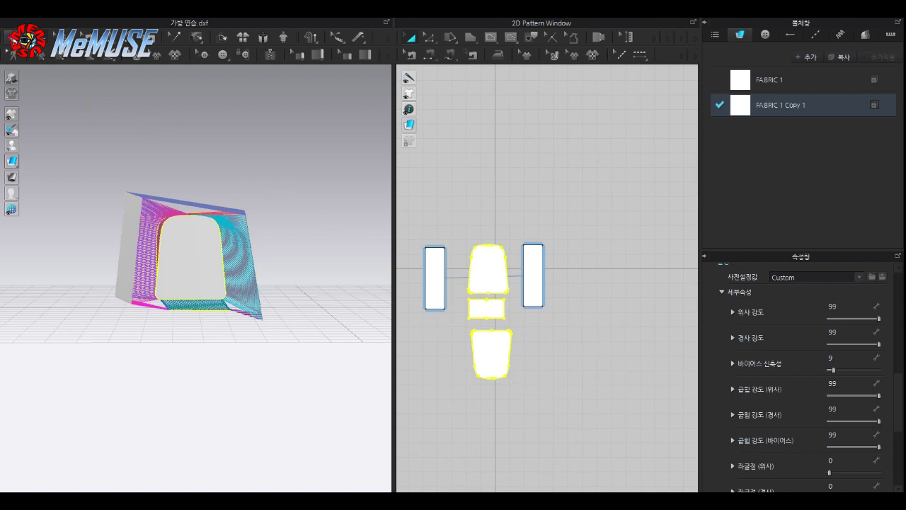
pyautogui.click(190, 313)
pyautogui.rightClick(190, 313)
pyautogui.click(258, 63)
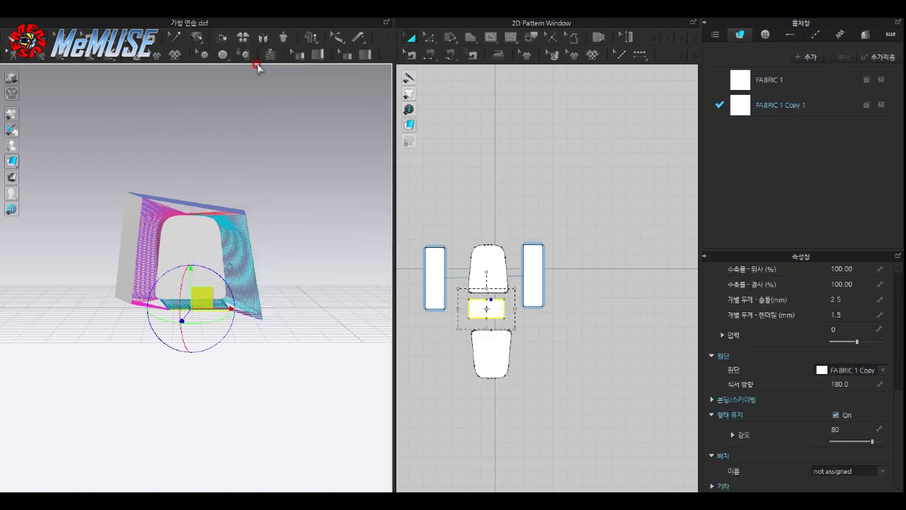
pyautogui.click(266, 115)
# Step: Run the simulation and pull the cloth to shape the bag's drape
pyautogui.moveTo(236, 130); pyautogui.dragTo(42, 84, button='right')
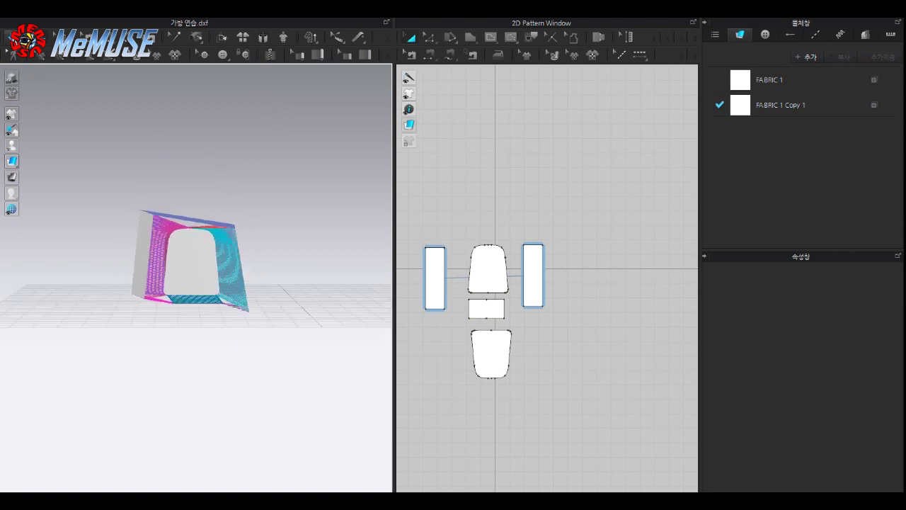
pyautogui.click(14, 40)
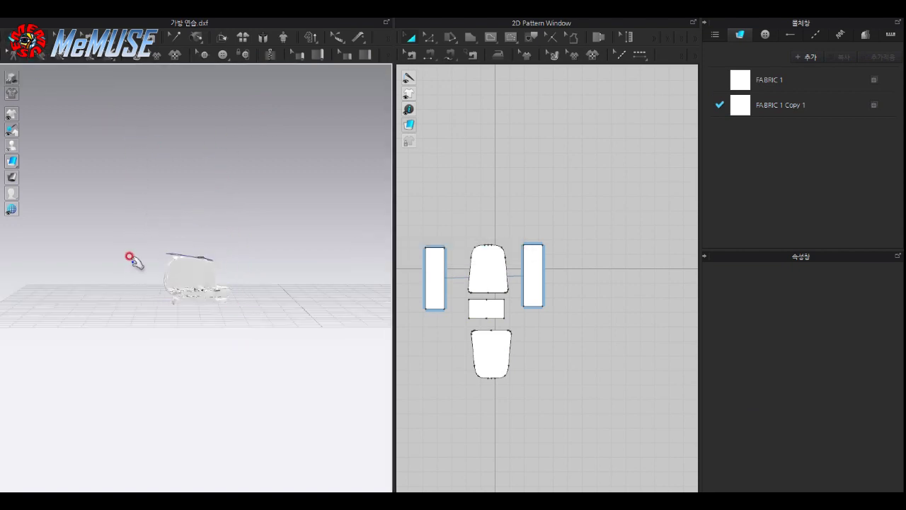
pyautogui.moveTo(131, 258)
pyautogui.mouseDown(button='right')
pyautogui.moveTo(162, 329)
pyautogui.moveTo(142, 347)
pyautogui.mouseUp(button='right')
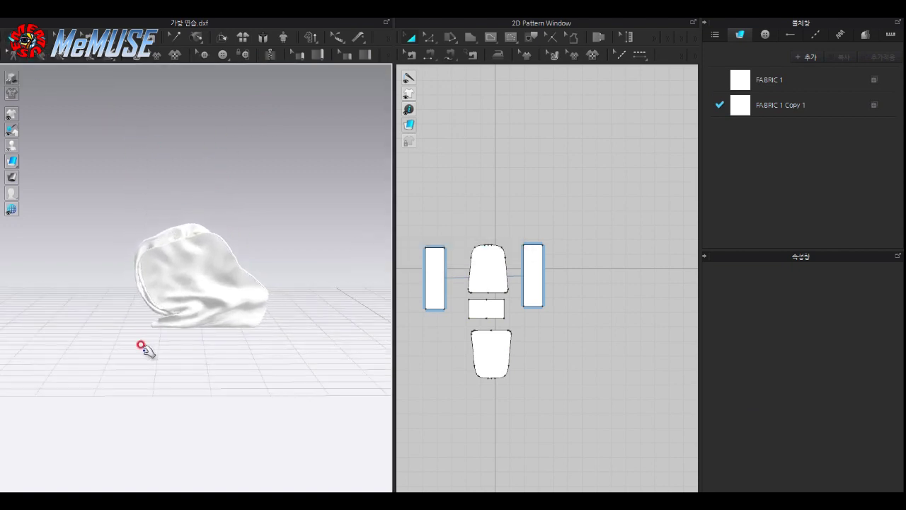
pyautogui.moveTo(158, 243)
pyautogui.mouseDown()
pyautogui.moveTo(198, 233)
pyautogui.moveTo(223, 313)
pyautogui.mouseUp()
pyautogui.click(147, 222)
pyautogui.click(147, 224)
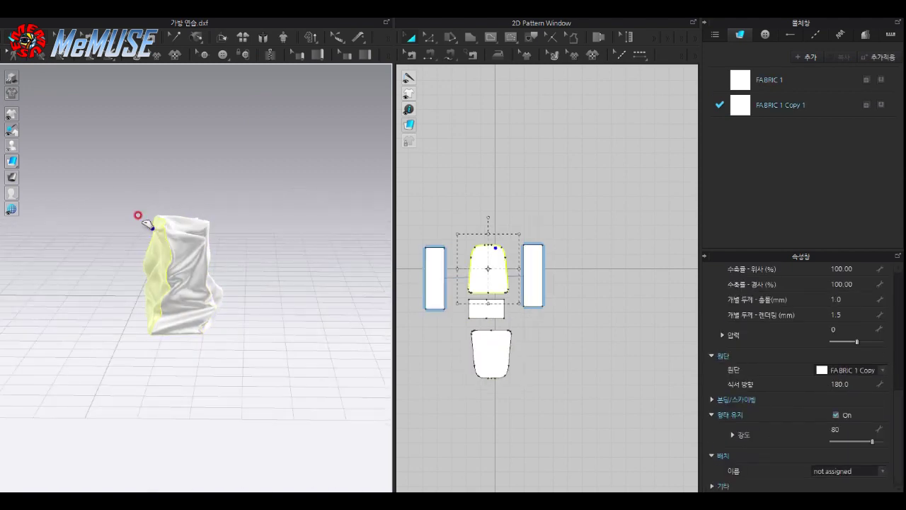
pyautogui.click(278, 261)
pyautogui.moveTo(274, 312)
pyautogui.mouseDown(button='right')
pyautogui.moveTo(254, 324)
pyautogui.moveTo(145, 306)
pyautogui.mouseUp(button='right')
# Step: Apply FABRIC 1 Copy 1 to both side strips and adjust the front panel's drape
pyautogui.click(533, 277)
pyautogui.keyDown('shift'); pyautogui.click(434, 276); pyautogui.keyUp('shift')
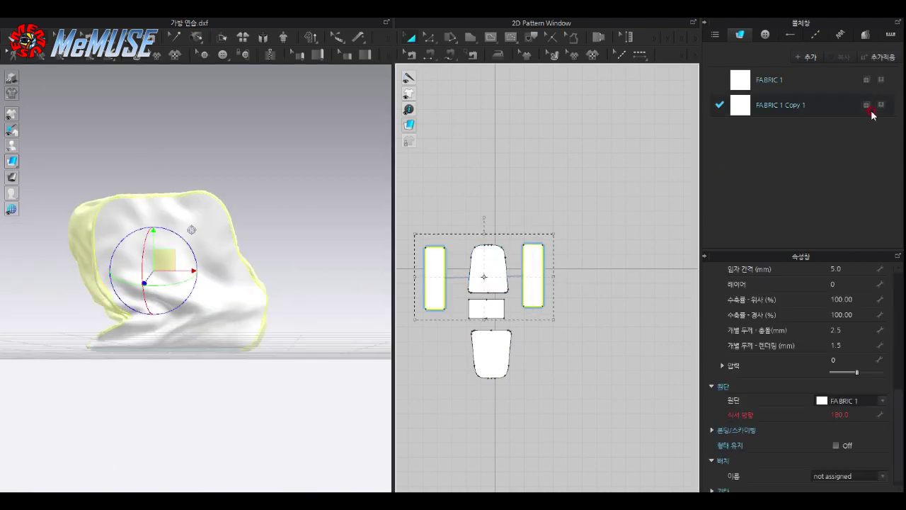
pyautogui.click(881, 106)
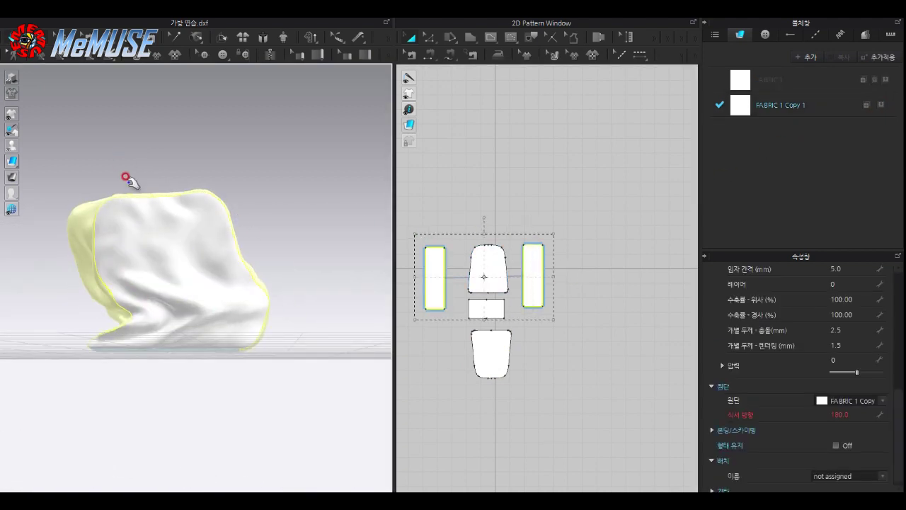
pyautogui.moveTo(125, 211)
pyautogui.mouseDown()
pyautogui.moveTo(164, 160)
pyautogui.moveTo(233, 158)
pyautogui.mouseUp()
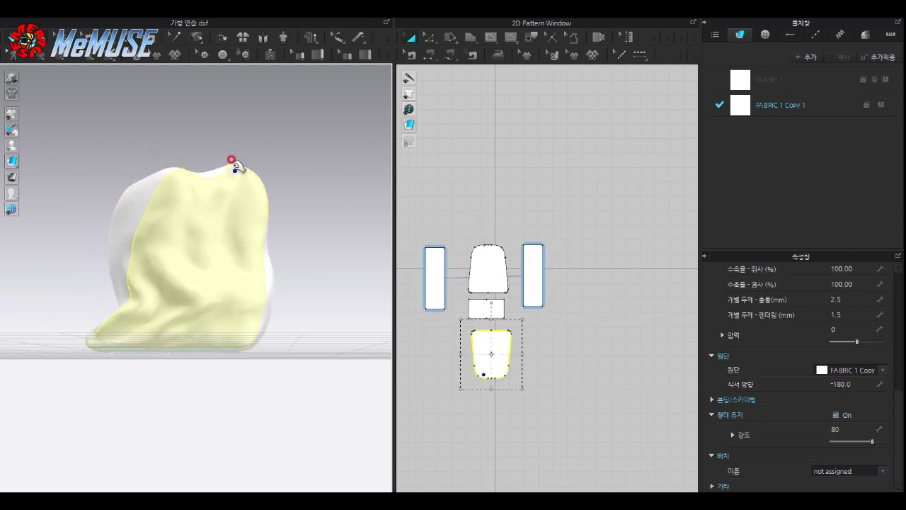
pyautogui.moveTo(162, 239)
pyautogui.mouseDown(button='right')
pyautogui.moveTo(177, 237)
pyautogui.moveTo(36, 152)
pyautogui.moveTo(143, 349)
pyautogui.moveTo(255, 263)
pyautogui.moveTo(290, 266)
pyautogui.mouseUp(button='right')
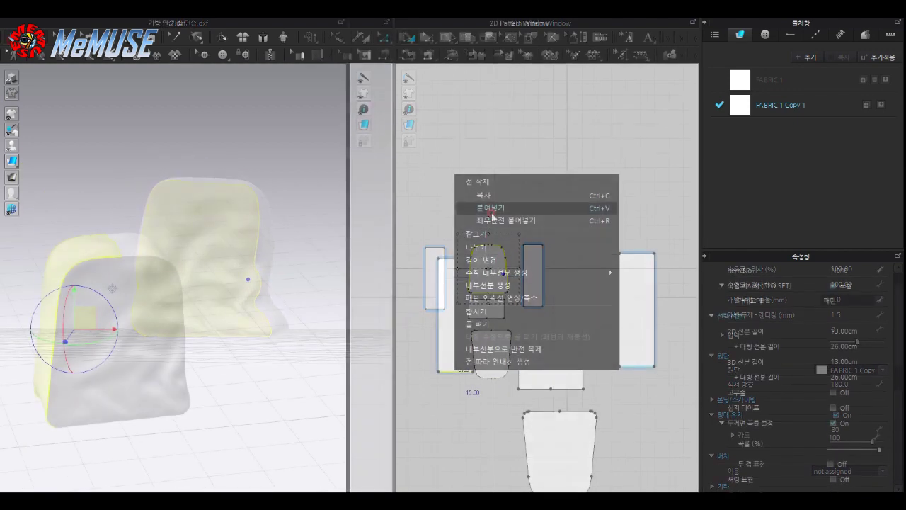
# Step: Add an internal line 13 cm up each side strip and Cut & Sew along it
pyautogui.click(459, 286)
pyautogui.click(419, 298)
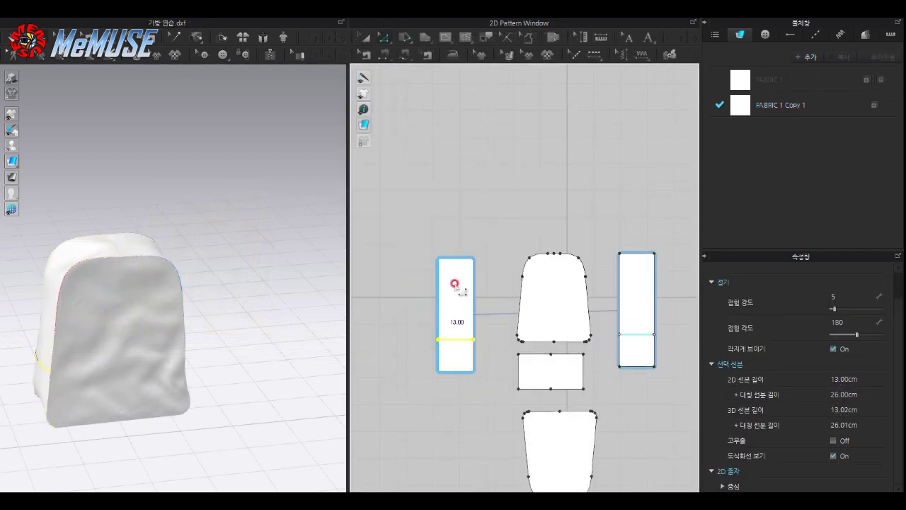
pyautogui.rightClick(450, 338)
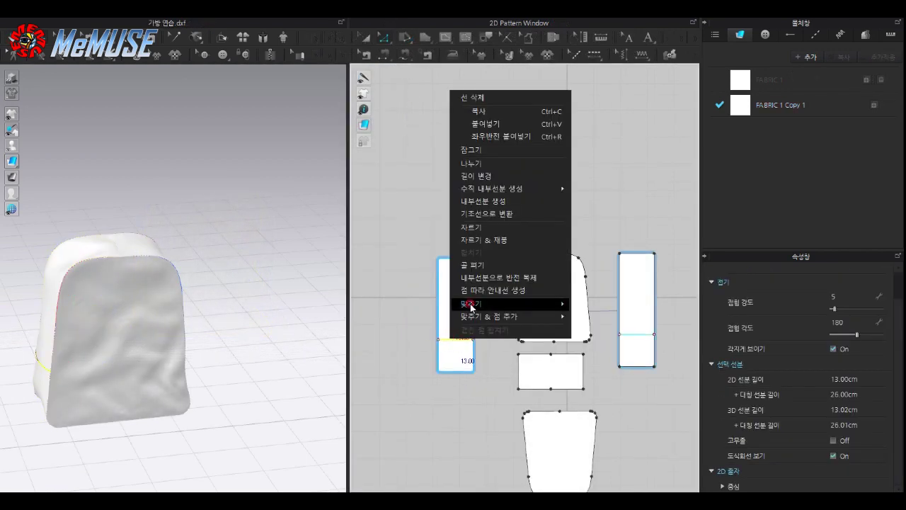
pyautogui.click(485, 239)
pyautogui.scroll(2, 352, 277)
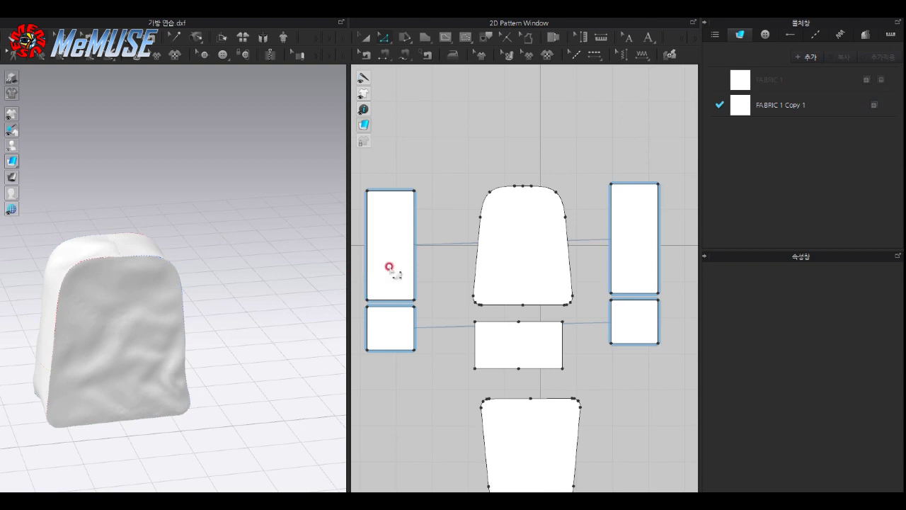
pyautogui.click(611, 263)
pyautogui.rightClick(609, 270)
# Step: Create internal lines offset 1.2 cm from the upper side pieces' long edges
pyautogui.click(651, 382)
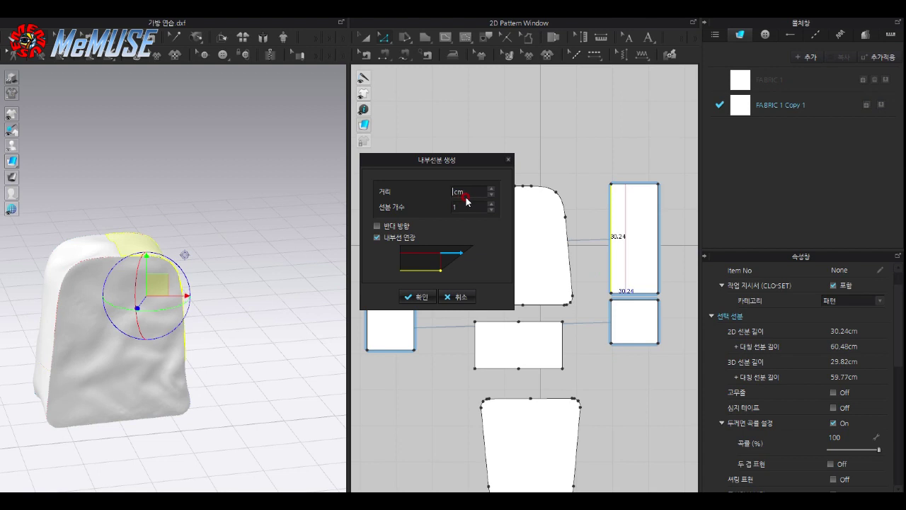
pyautogui.write('5')
pyautogui.click(416, 298)
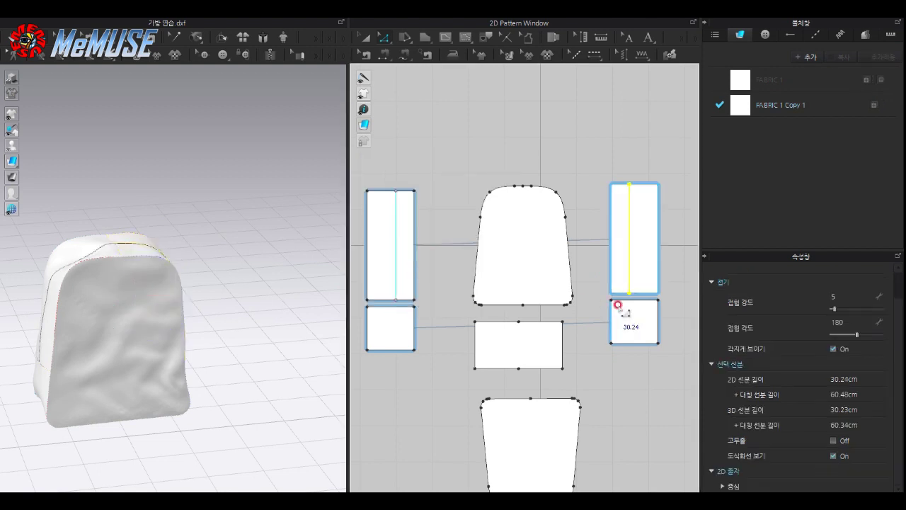
pyautogui.rightClick(629, 283)
pyautogui.click(651, 396)
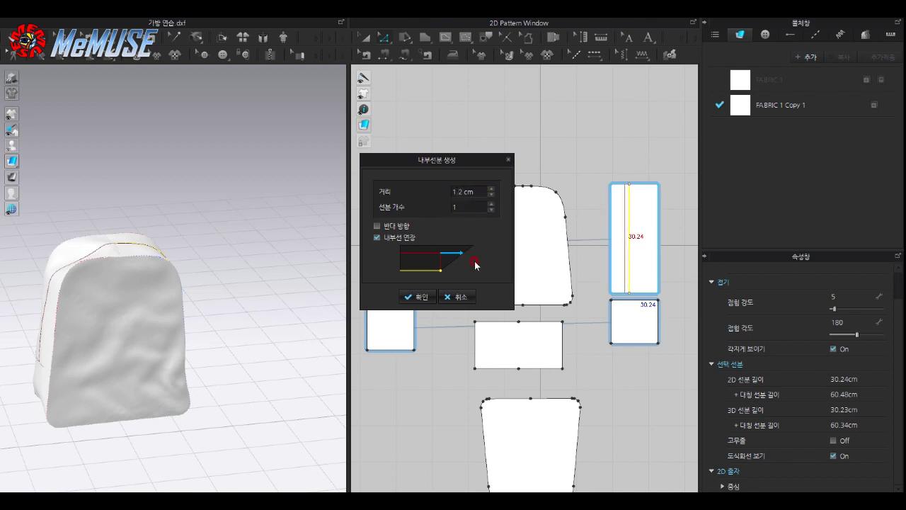
pyautogui.click(416, 296)
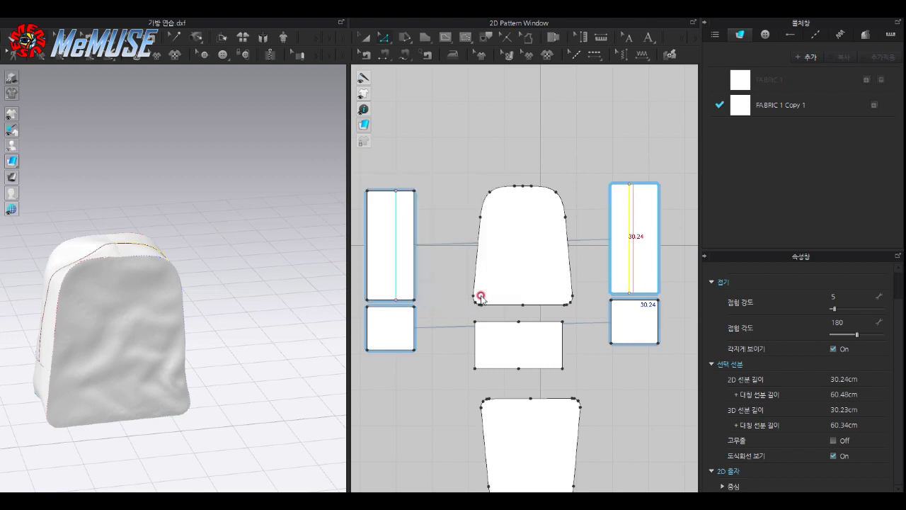
# Step: Cut the right piece along its inner line and turn the leftover line into a base line
pyautogui.click(632, 269)
pyautogui.rightClick(633, 269)
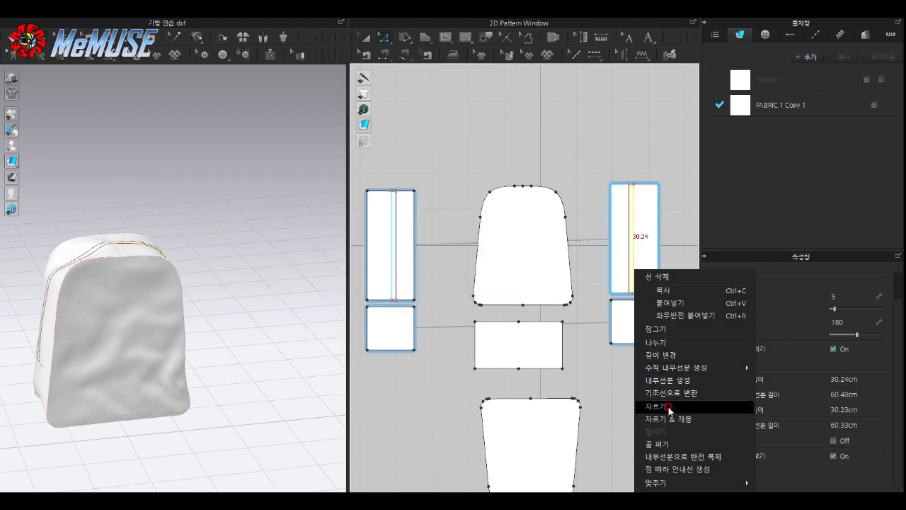
pyautogui.click(672, 418)
pyautogui.click(627, 273)
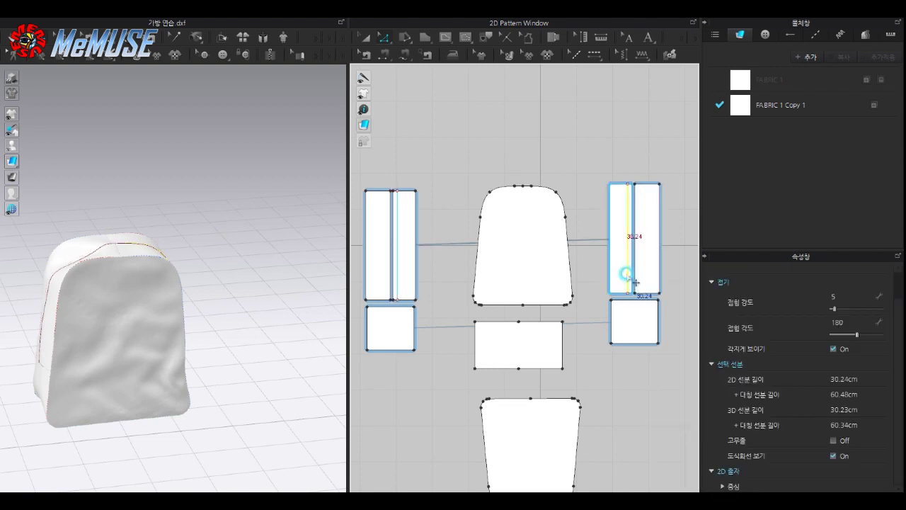
pyautogui.rightClick(627, 276)
pyautogui.click(662, 399)
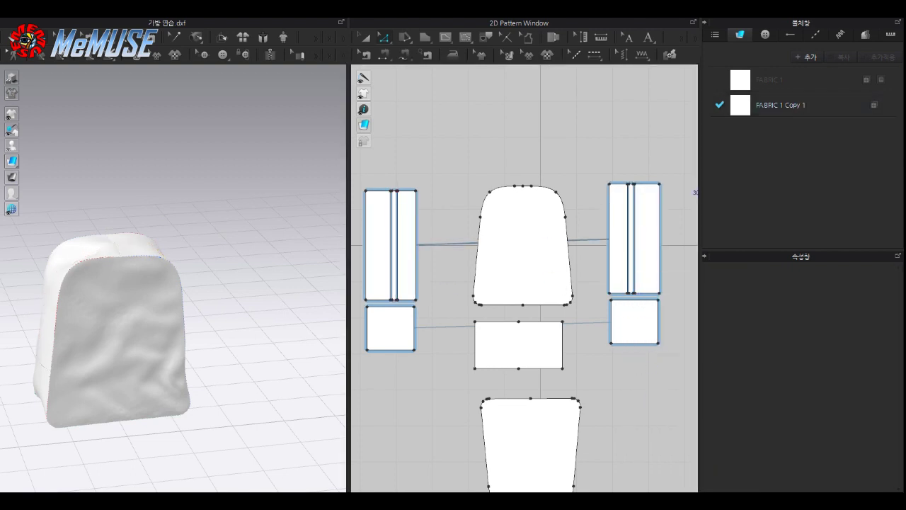
# Step: Cut the left upper piece along its offset line
pyautogui.scroll(5, 417, 237)
pyautogui.rightClick(395, 248)
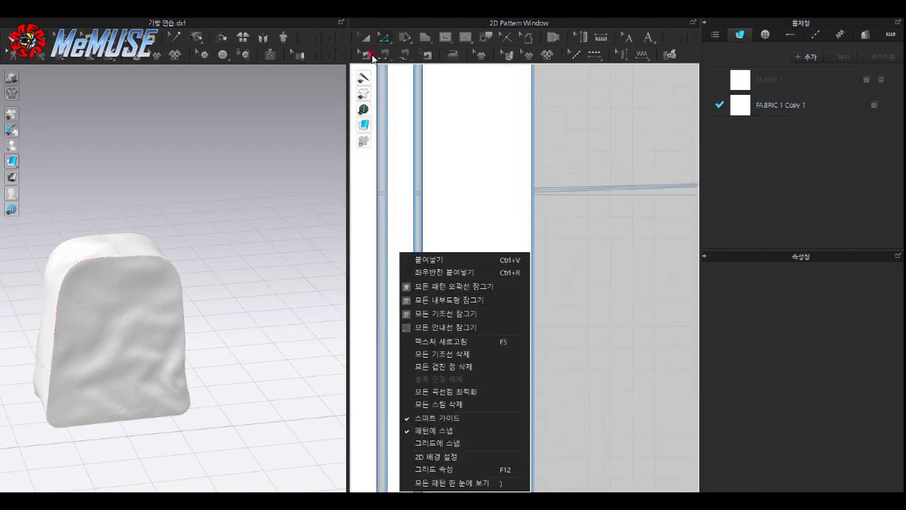
pyautogui.click(408, 155)
pyautogui.rightClick(408, 155)
pyautogui.click(453, 45)
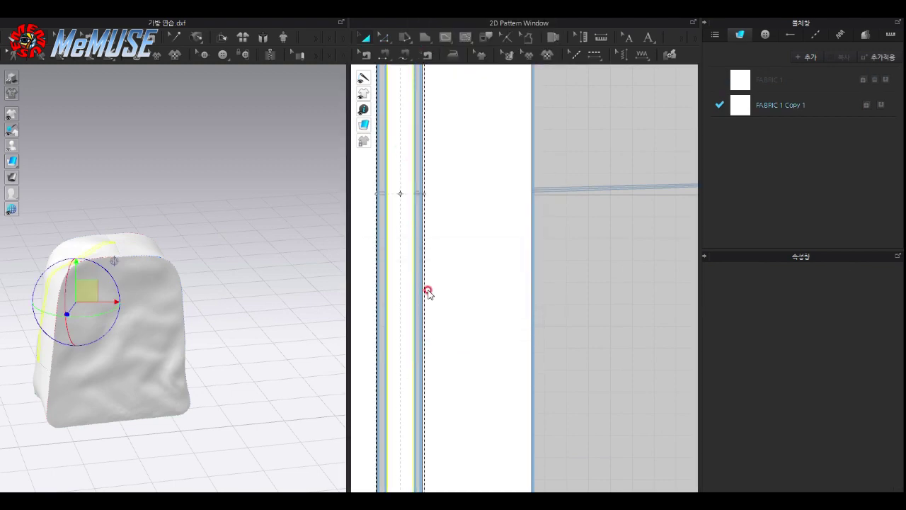
# Step: Delete the thin strip from the right piece and select the left upper strip
pyautogui.scroll(-3, 438, 312)
pyautogui.scroll(-3, 467, 340)
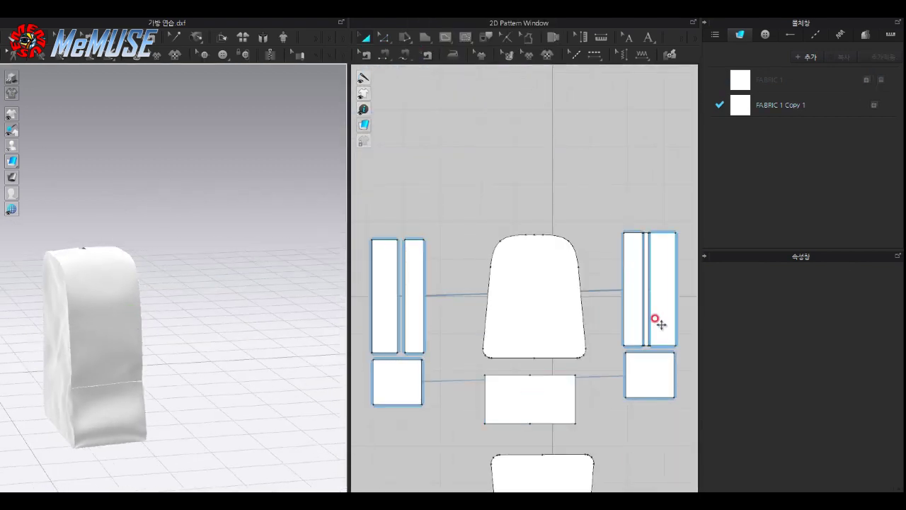
pyautogui.scroll(5, 644, 318)
pyautogui.click(637, 317)
pyautogui.rightClick(630, 312)
pyautogui.click(658, 35)
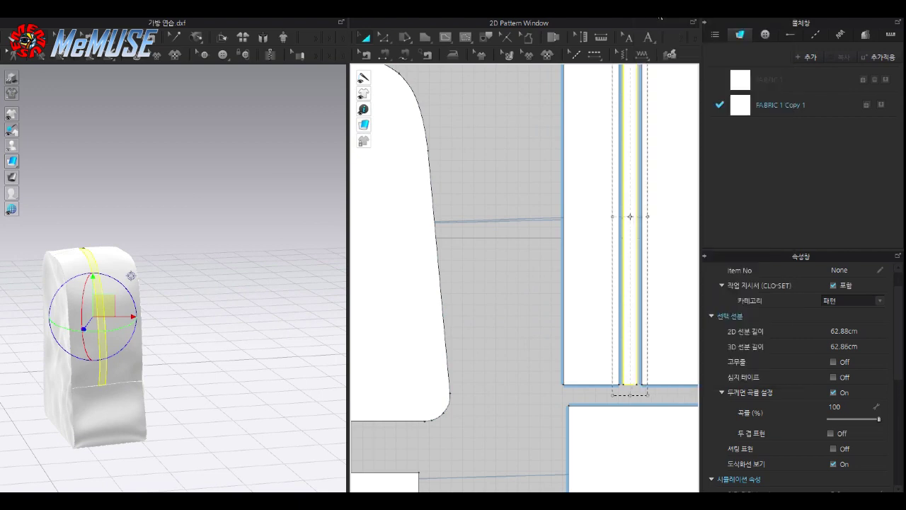
pyautogui.scroll(-3, 213, 347)
pyautogui.scroll(-3, 368, 375)
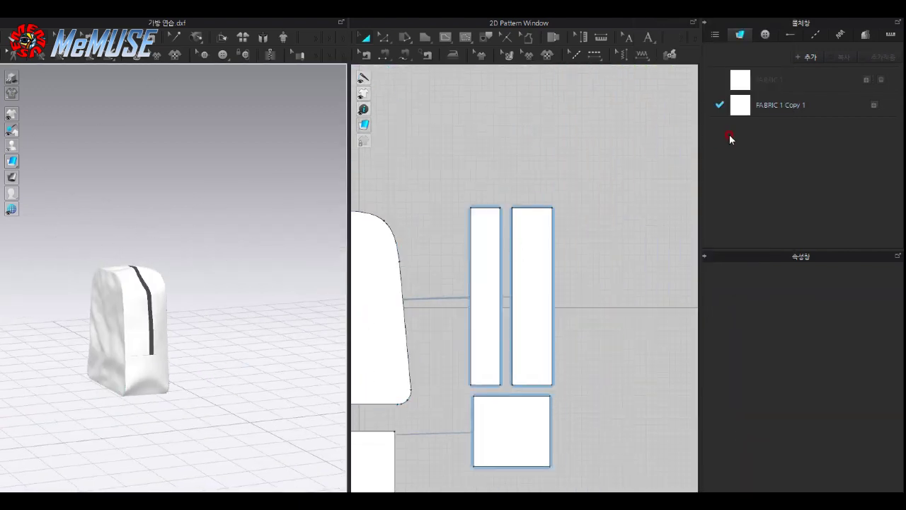
pyautogui.click(485, 208)
pyautogui.rightClick(487, 207)
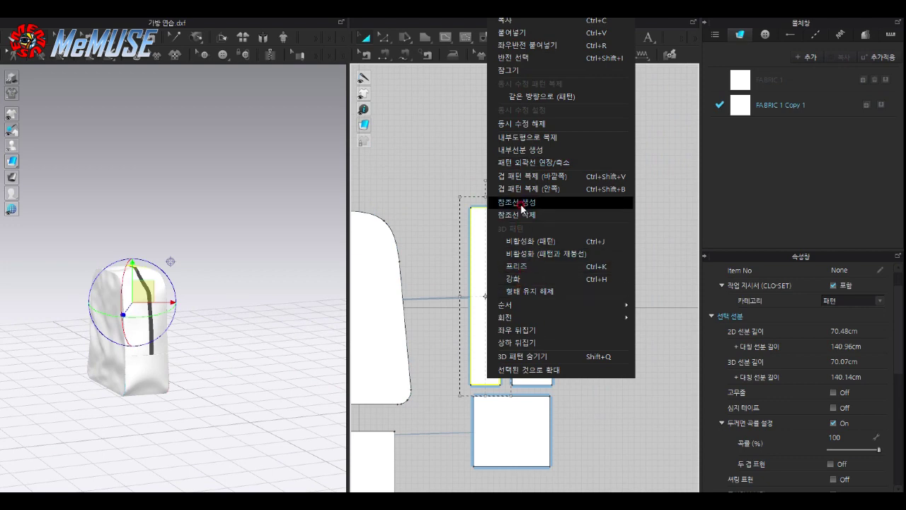
# Step: Extend the strip from its top edge with a new section above
pyautogui.click(446, 267)
pyautogui.scroll(-3, 429, 236)
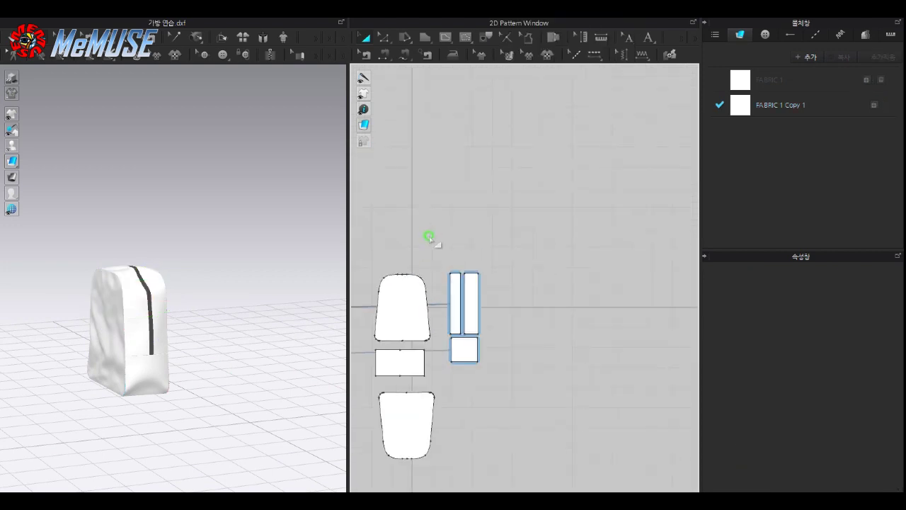
pyautogui.scroll(5, 449, 306)
pyautogui.click(383, 38)
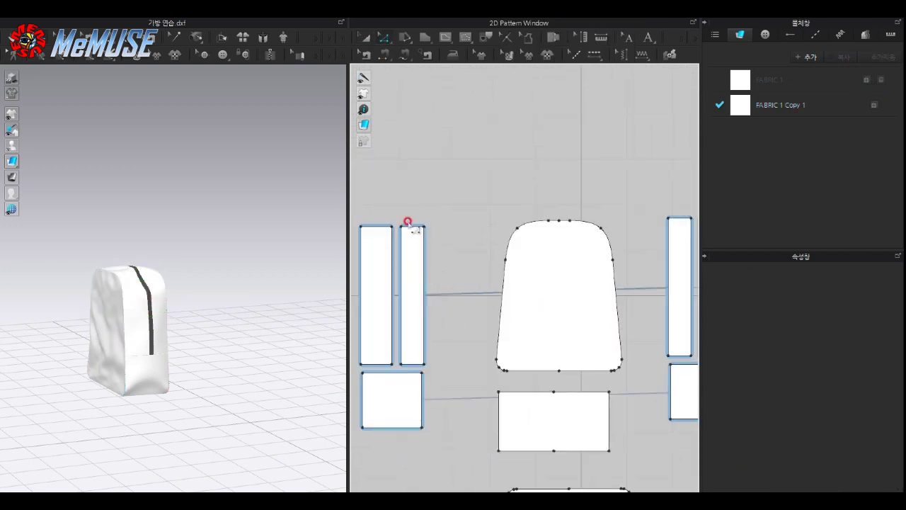
pyautogui.click(575, 252)
pyautogui.scroll(-2, 575, 252)
pyautogui.scroll(4, 628, 234)
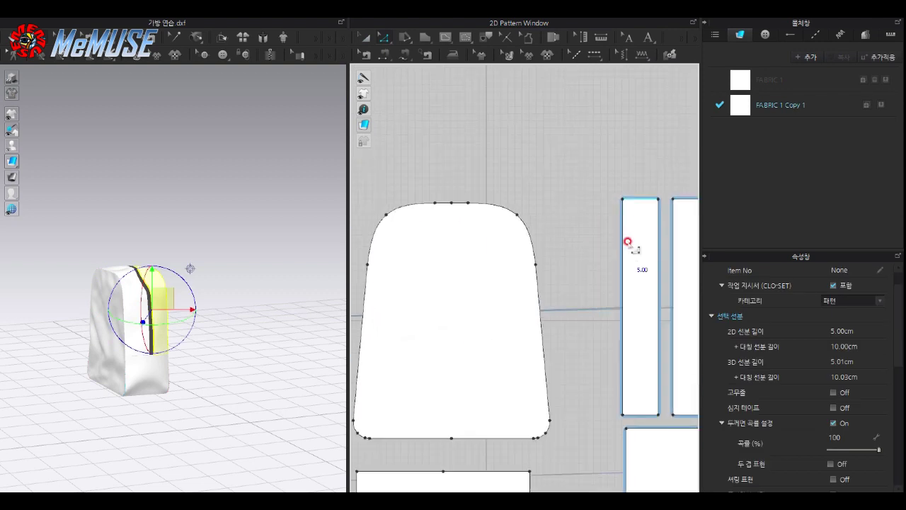
pyautogui.rightClick(643, 197)
pyautogui.click(683, 318)
# Step: Place the left strip beside the right strip in the pattern layout
pyautogui.scroll(-2, 473, 327)
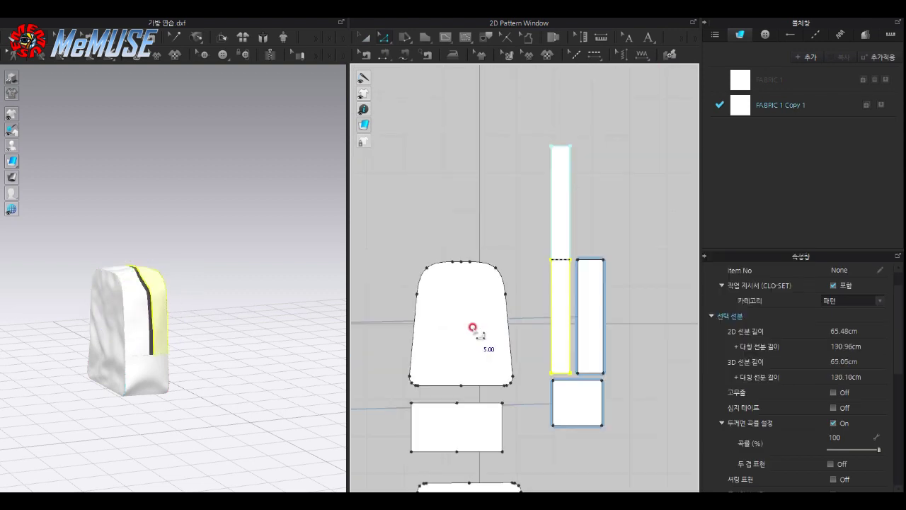
pyautogui.scroll(-2, 473, 327)
pyautogui.click(558, 277)
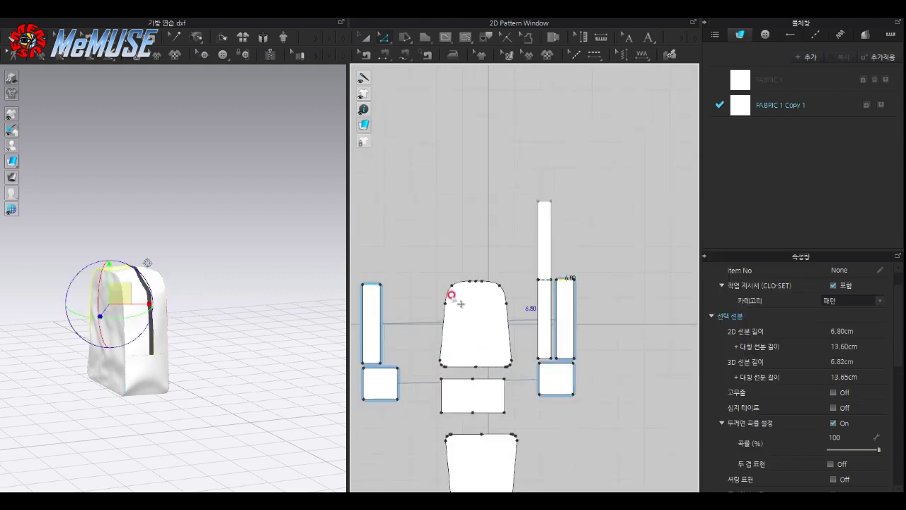
pyautogui.rightClick(560, 278)
pyautogui.click(597, 401)
pyautogui.click(597, 401)
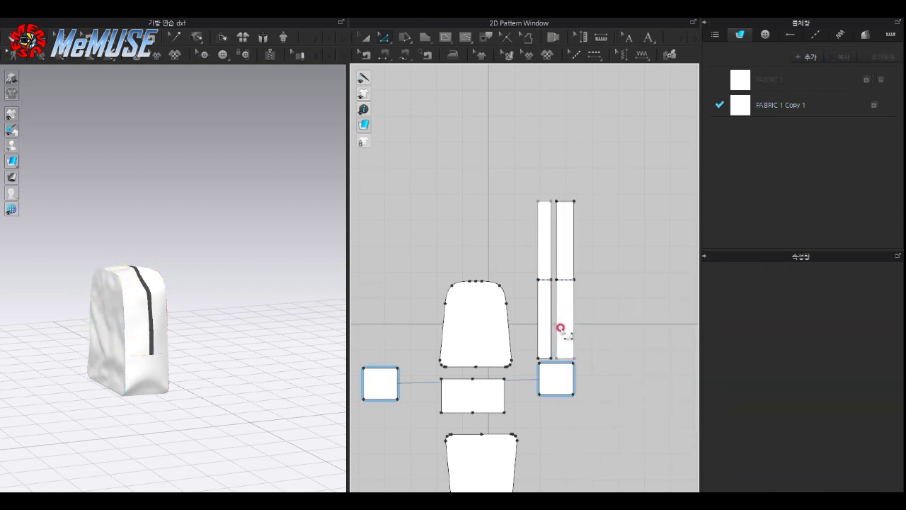
pyautogui.scroll(3, 323, 358)
pyautogui.moveTo(323, 359)
pyautogui.mouseDown(button='right')
pyautogui.moveTo(130, 289)
pyautogui.moveTo(200, 303)
pyautogui.moveTo(215, 267)
pyautogui.mouseUp(button='right')
# Step: Trace the zipper's first side along one edge of the dark strip, starting at its lower end
pyautogui.moveTo(172, 400); pyautogui.dragTo(176, 381, button='right')
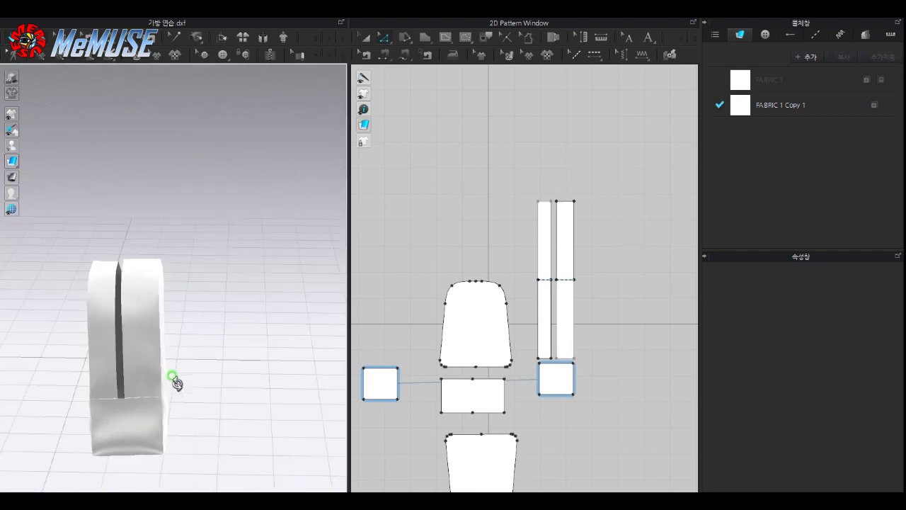
pyautogui.moveTo(99, 306); pyautogui.dragTo(264, 319, button='right')
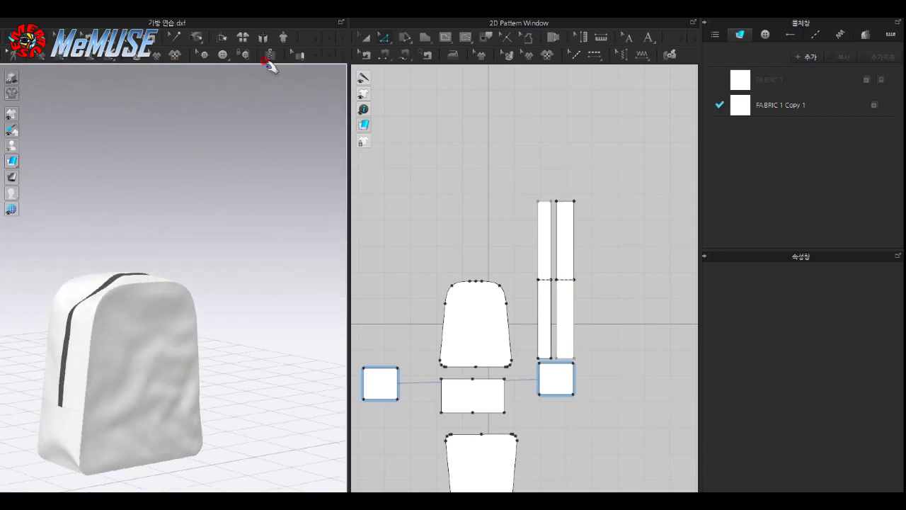
pyautogui.scroll(2, 58, 404)
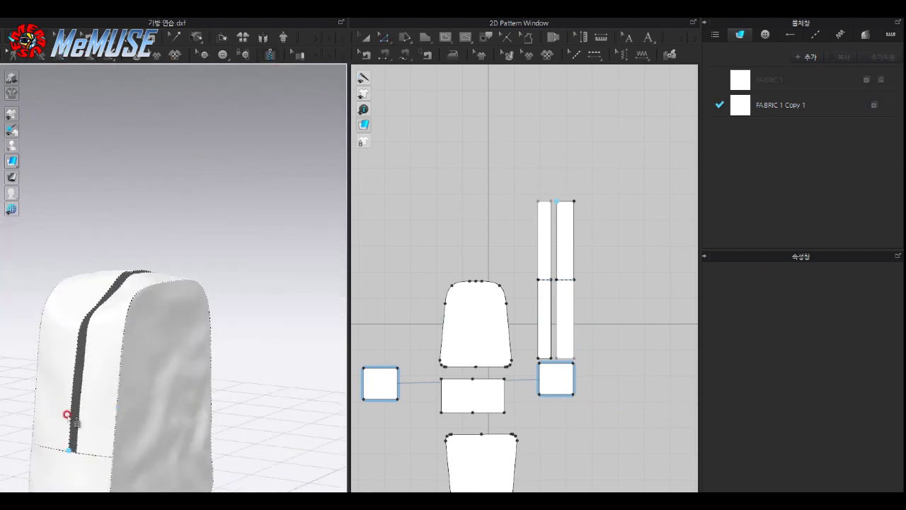
pyautogui.moveTo(111, 284); pyautogui.dragTo(57, 344, button='right')
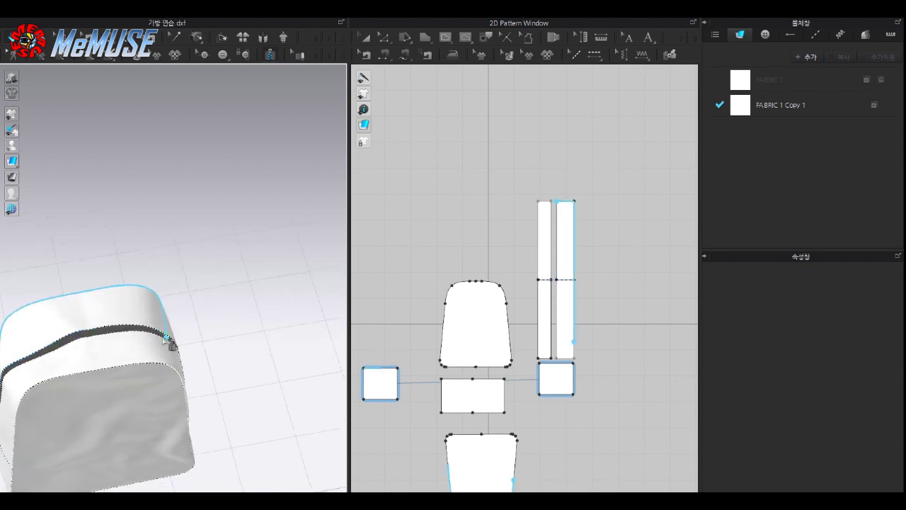
pyautogui.moveTo(172, 344); pyautogui.dragTo(115, 299, button='right')
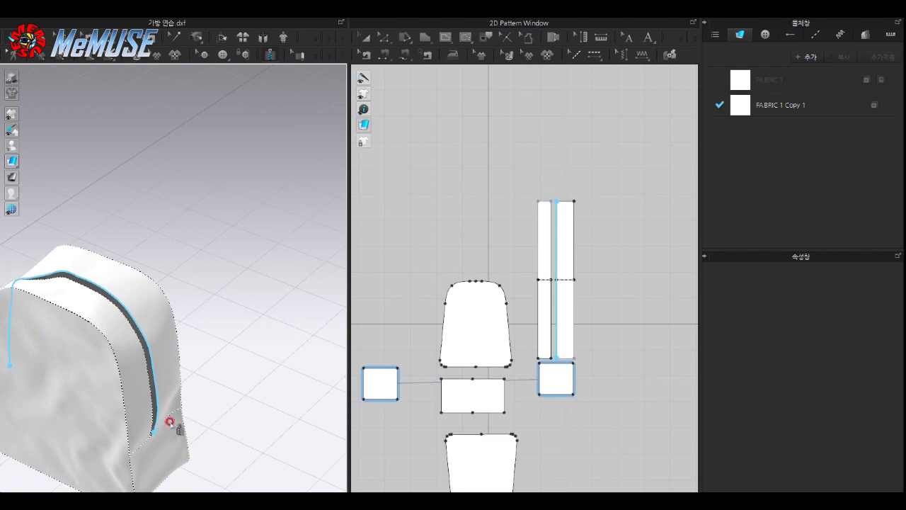
pyautogui.scroll(-2, 158, 441)
pyautogui.scroll(-1, 203, 385)
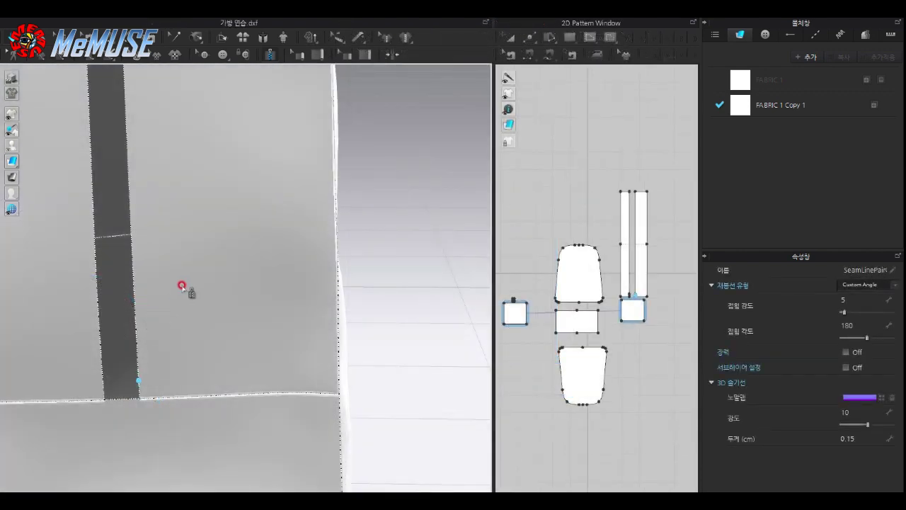
# Step: Trace the dark strip's opposite edge to complete the zipper with teeth and slider
pyautogui.scroll(-3, 149, 198)
pyautogui.scroll(2, 222, 213)
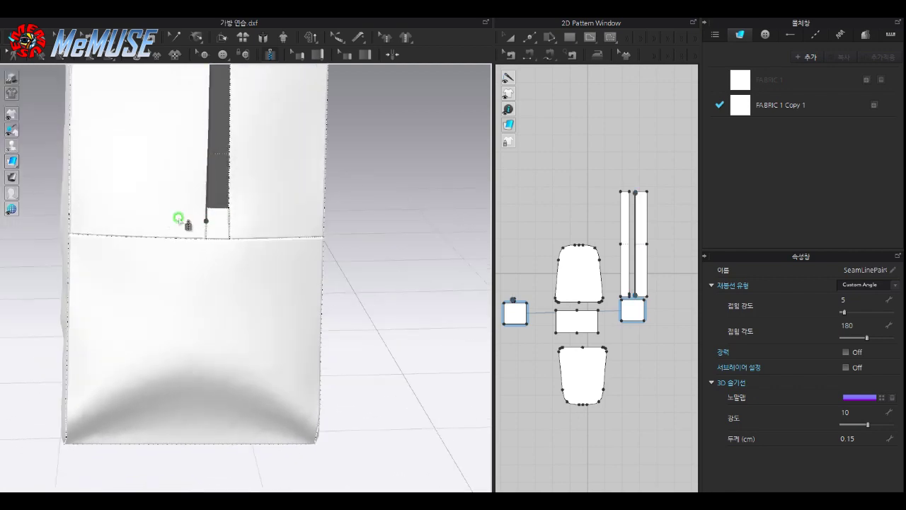
pyautogui.scroll(2, 178, 217)
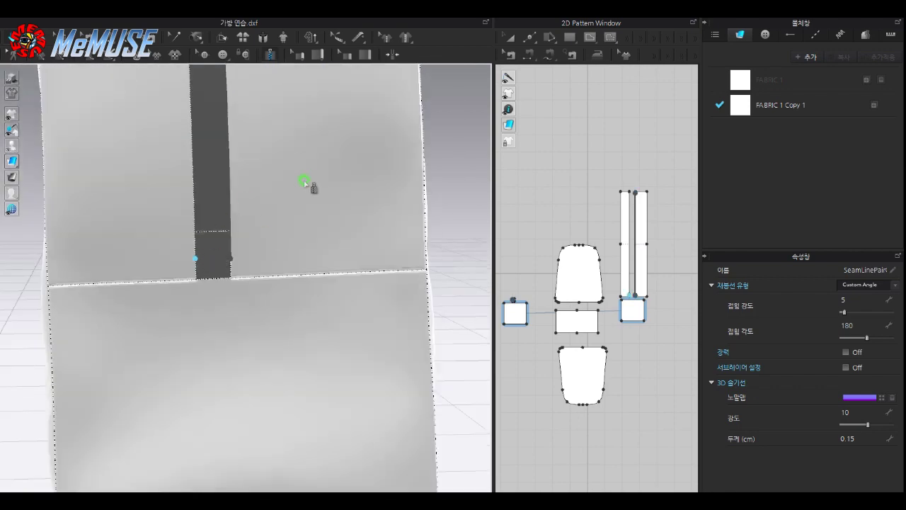
pyautogui.scroll(-3, 305, 184)
pyautogui.scroll(1, 228, 207)
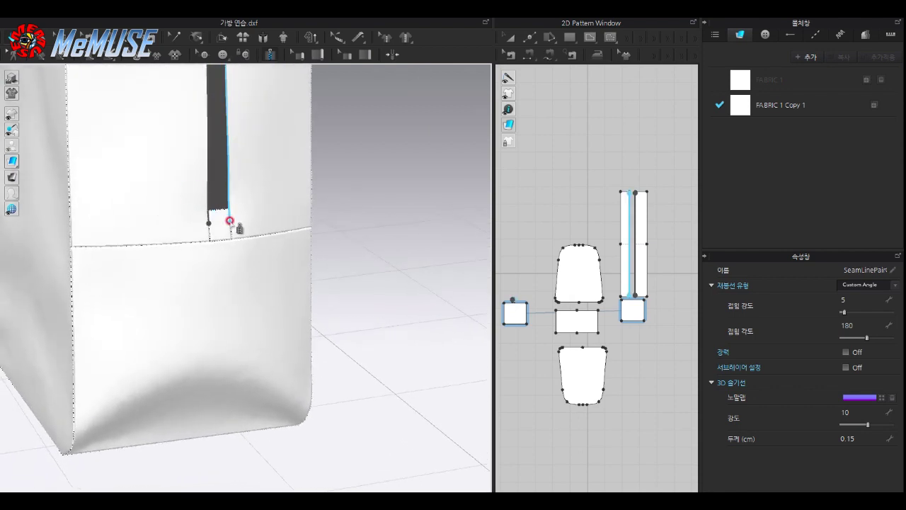
pyautogui.click(229, 221)
pyautogui.scroll(2, 249, 213)
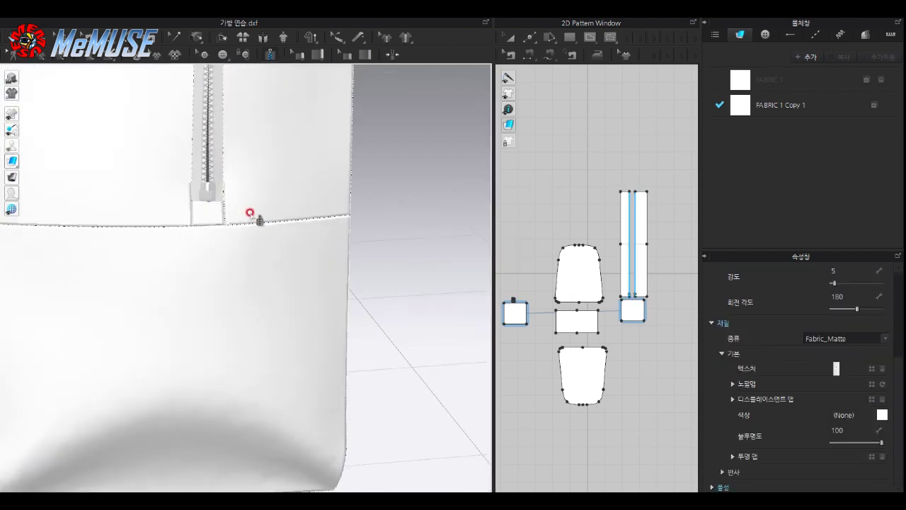
pyautogui.scroll(1, 250, 213)
# Step: Place the zipper on the outside of the sewn pattern
pyautogui.press('a')
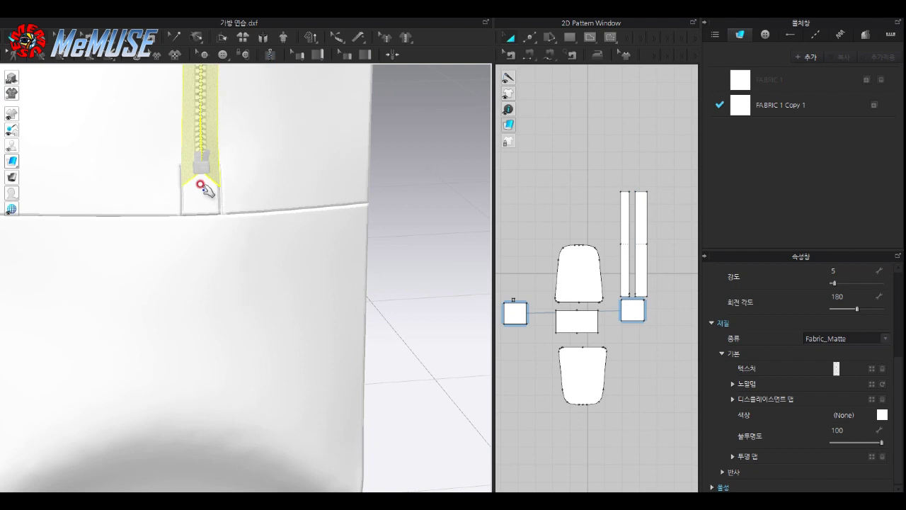
pyautogui.click(201, 187)
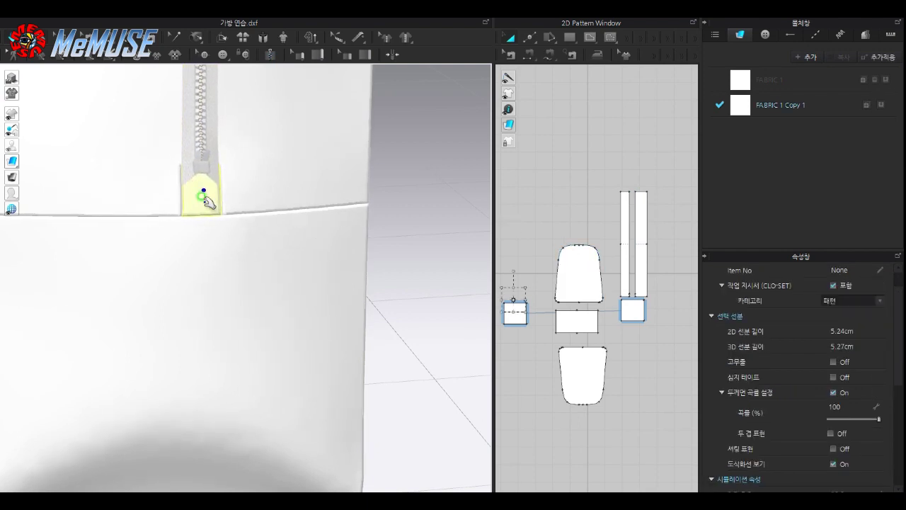
pyautogui.rightClick(204, 198)
pyautogui.click(285, 460)
pyautogui.moveTo(201, 177)
pyautogui.mouseDown(button='right')
pyautogui.moveTo(178, 236)
pyautogui.moveTo(200, 201)
pyautogui.mouseUp(button='right')
pyautogui.moveTo(275, 201); pyautogui.dragTo(313, 200, button='right')
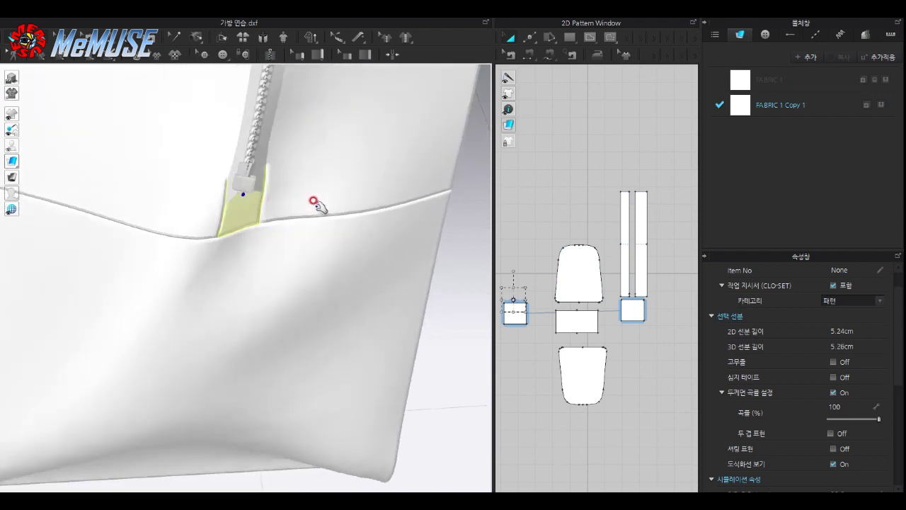
pyautogui.scroll(3, 191, 176)
pyautogui.rightClick(206, 180)
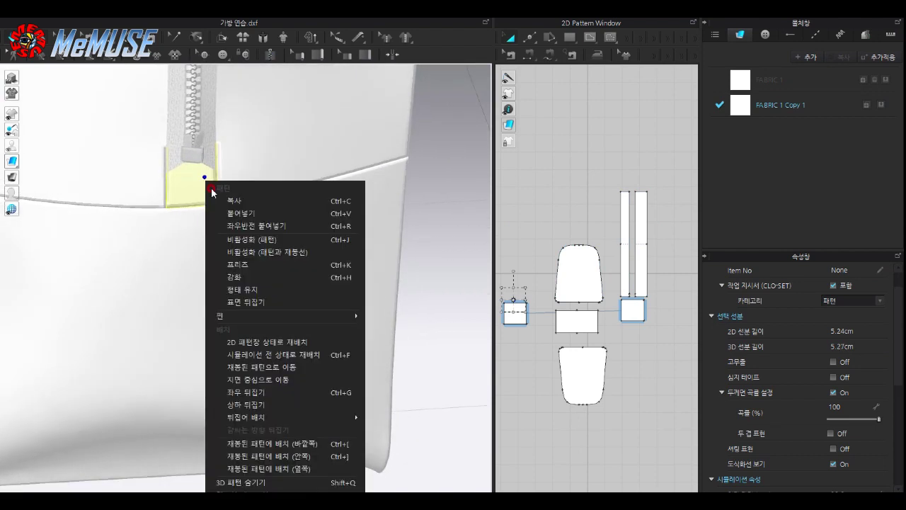
pyautogui.click(271, 441)
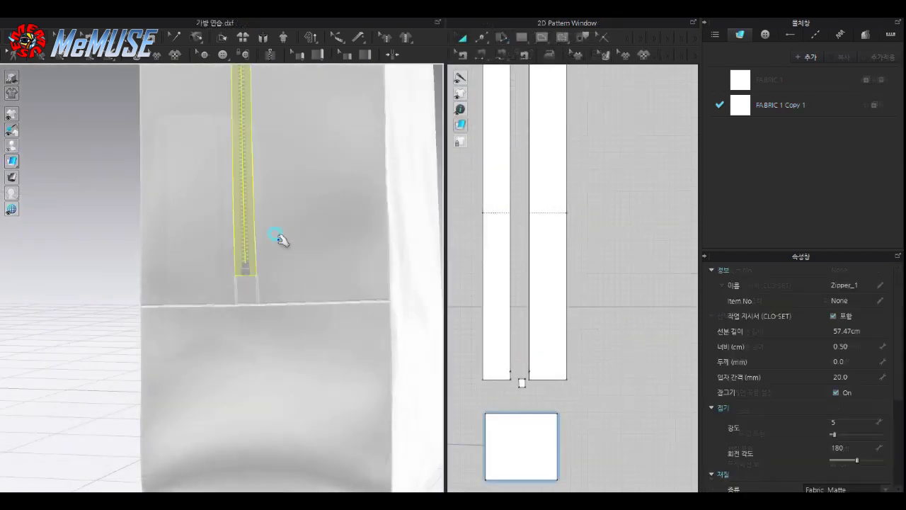
# Step: Enable the gizmo on the zipper slider and rotate it from the side
pyautogui.click(276, 286)
pyautogui.scroll(3, 255, 283)
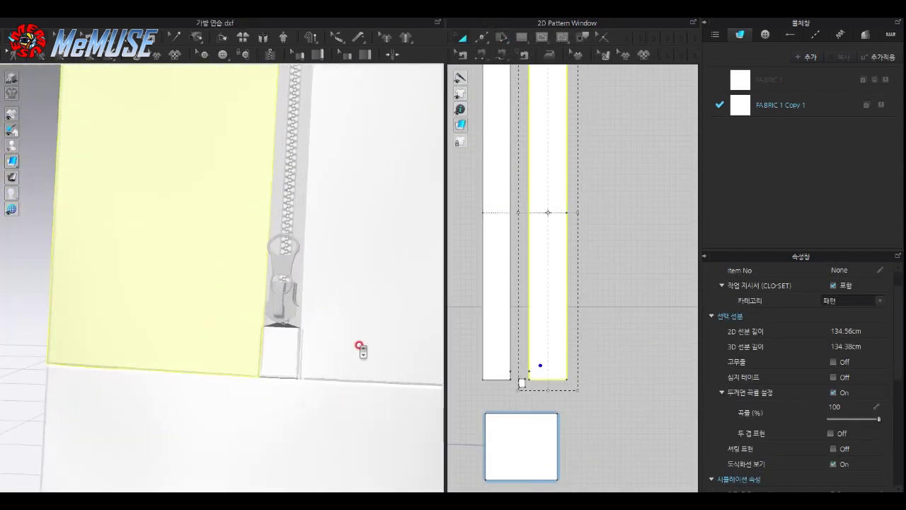
pyautogui.click(371, 364)
pyautogui.moveTo(420, 363); pyautogui.dragTo(433, 361, button='right')
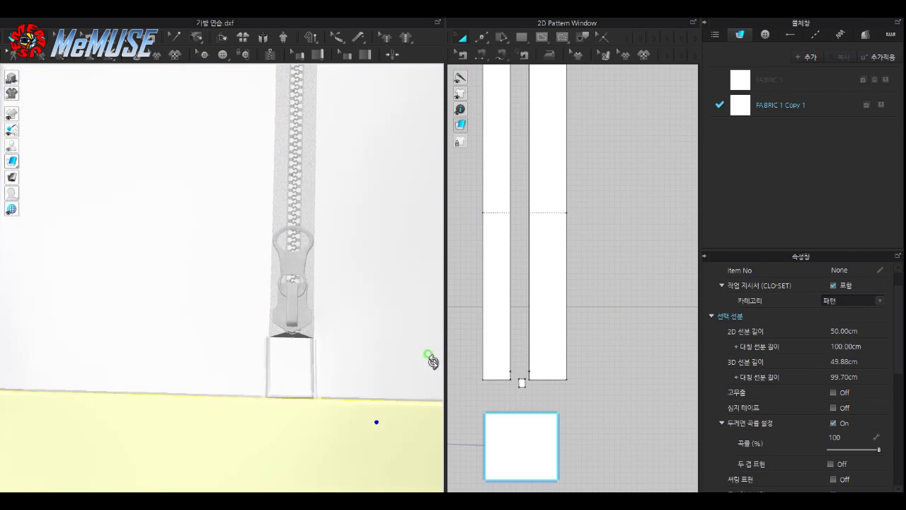
pyautogui.moveTo(333, 450)
pyautogui.mouseDown(button='right')
pyautogui.moveTo(461, 414)
pyautogui.moveTo(443, 392)
pyautogui.moveTo(352, 387)
pyautogui.mouseUp(button='right')
pyautogui.scroll(3, 411, 446)
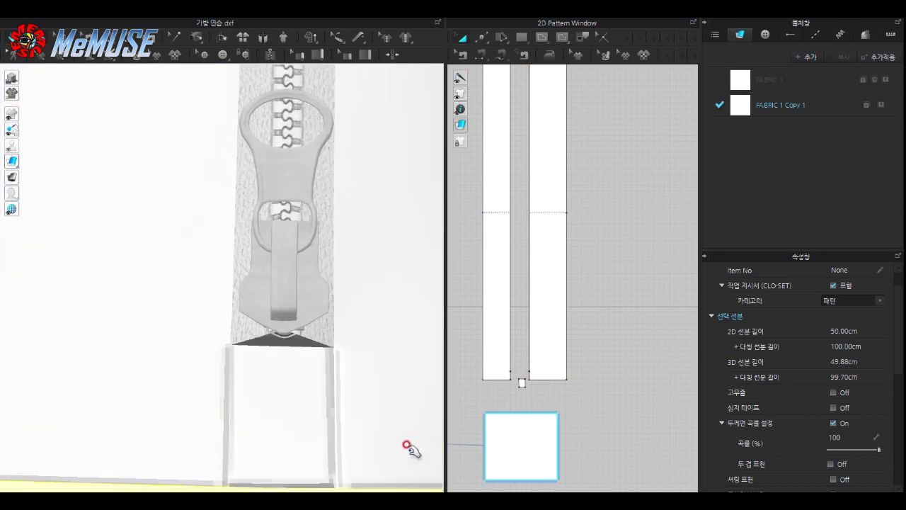
pyautogui.click(307, 178)
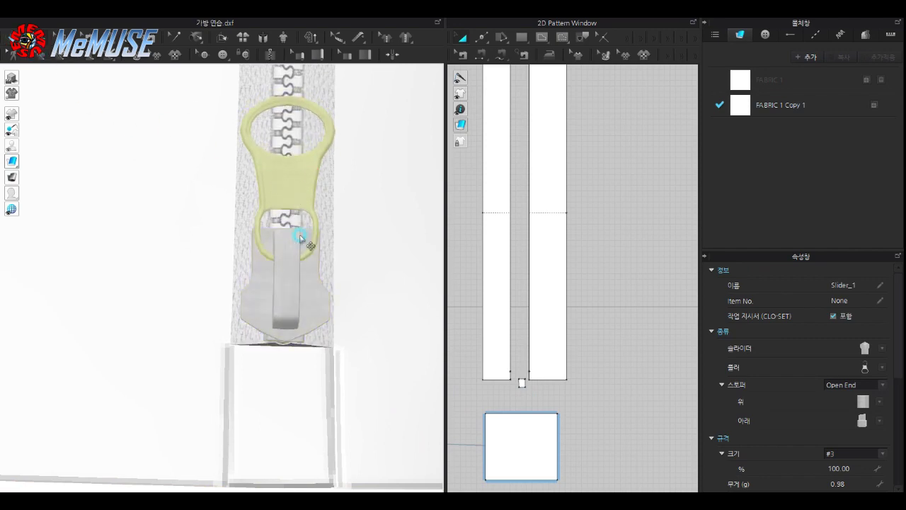
pyautogui.rightClick(293, 204)
pyautogui.click(300, 203)
pyautogui.moveTo(299, 202); pyautogui.dragTo(275, 197, button='right')
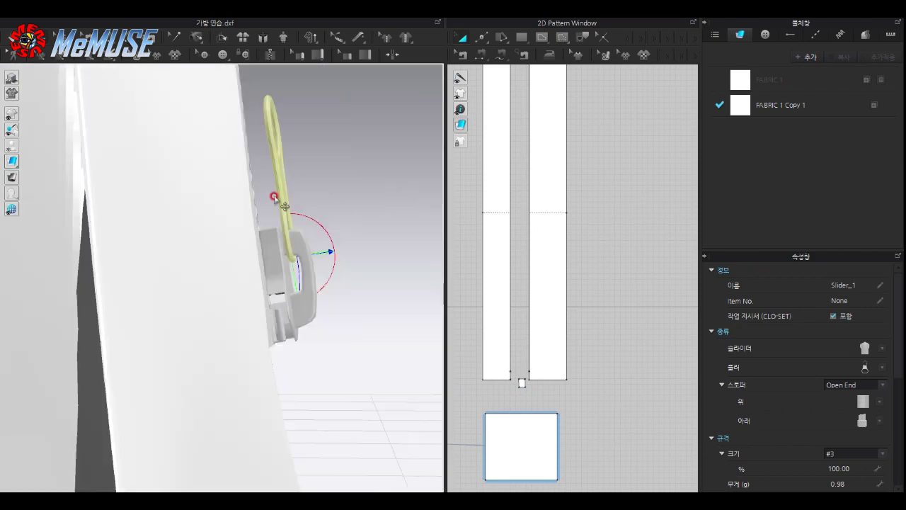
pyautogui.moveTo(323, 251); pyautogui.dragTo(230, 251, button='right')
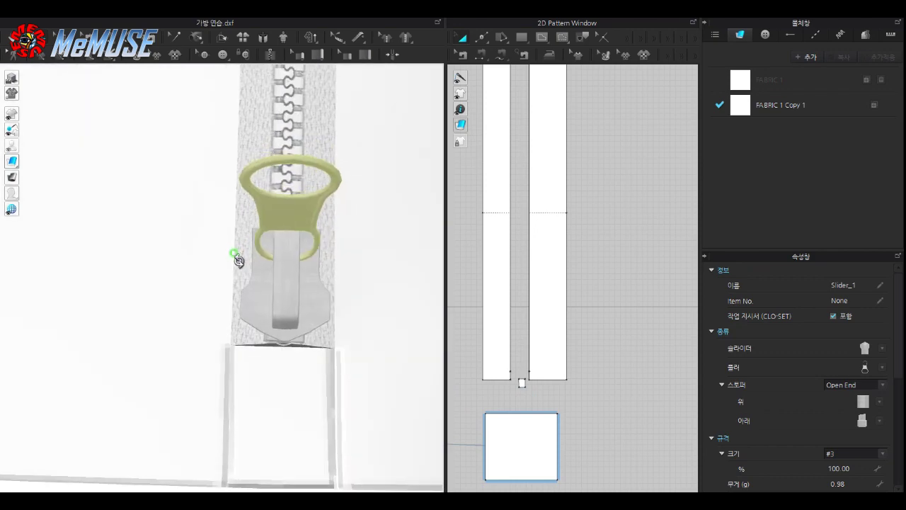
# Step: Flip the zipper slider so its ring pull hangs downward at the zipper's bottom end
pyautogui.click(367, 255)
pyautogui.click(517, 442)
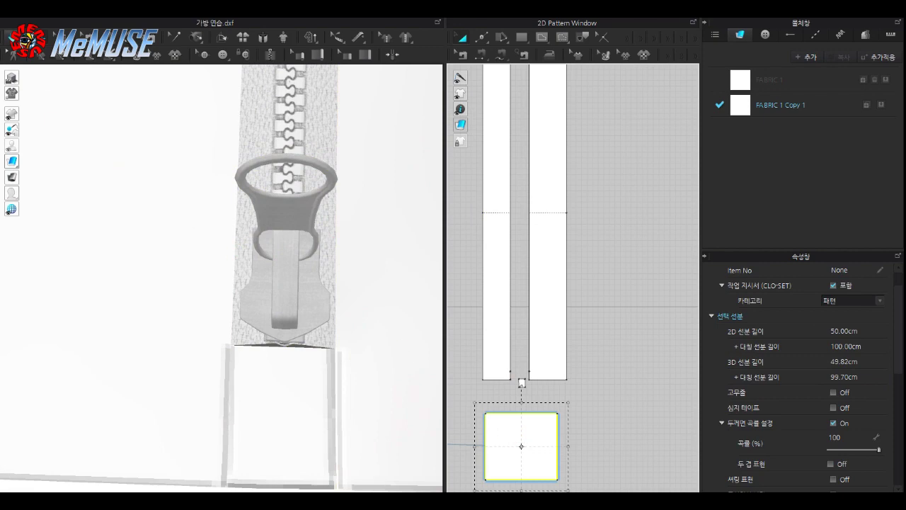
pyautogui.moveTo(445, 438); pyautogui.dragTo(546, 414)
pyautogui.scroll(-3, 446, 382)
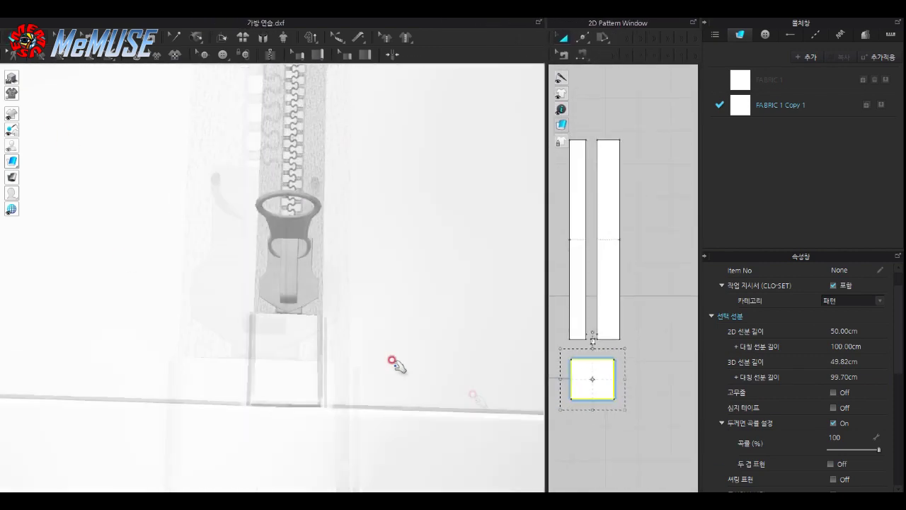
pyautogui.scroll(2, 411, 375)
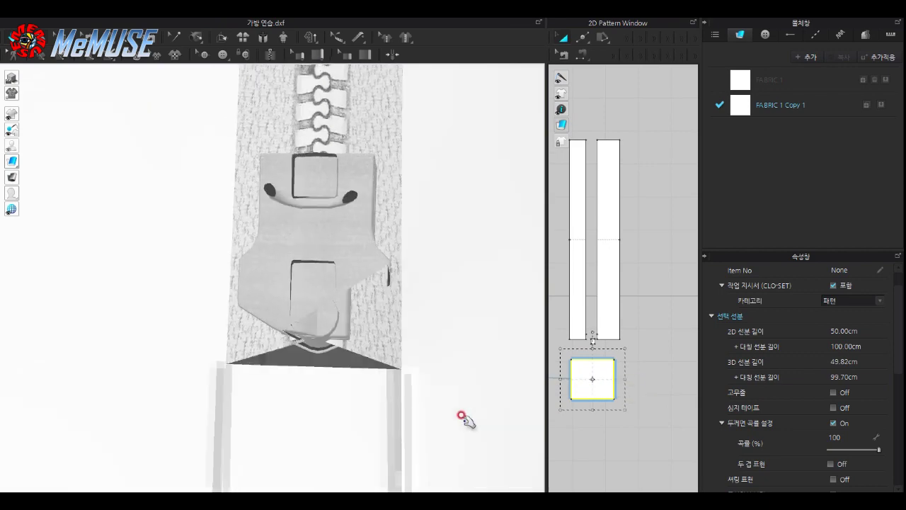
pyautogui.scroll(2, 497, 412)
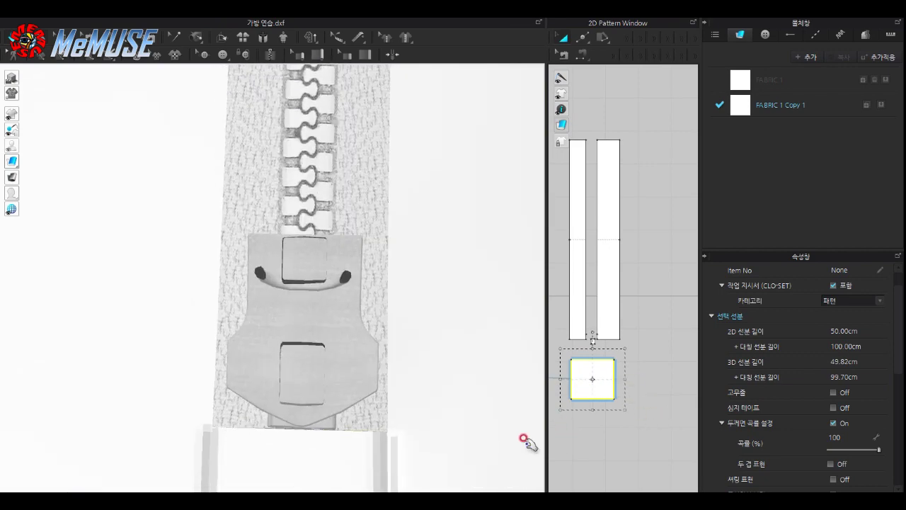
pyautogui.scroll(5, 513, 433)
pyautogui.scroll(-4, 513, 433)
pyautogui.scroll(-2, 455, 425)
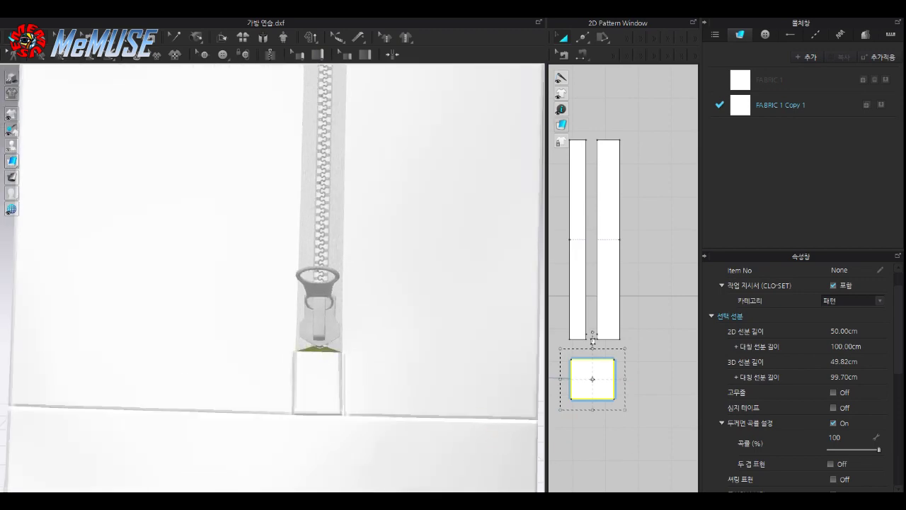
pyautogui.click(315, 312)
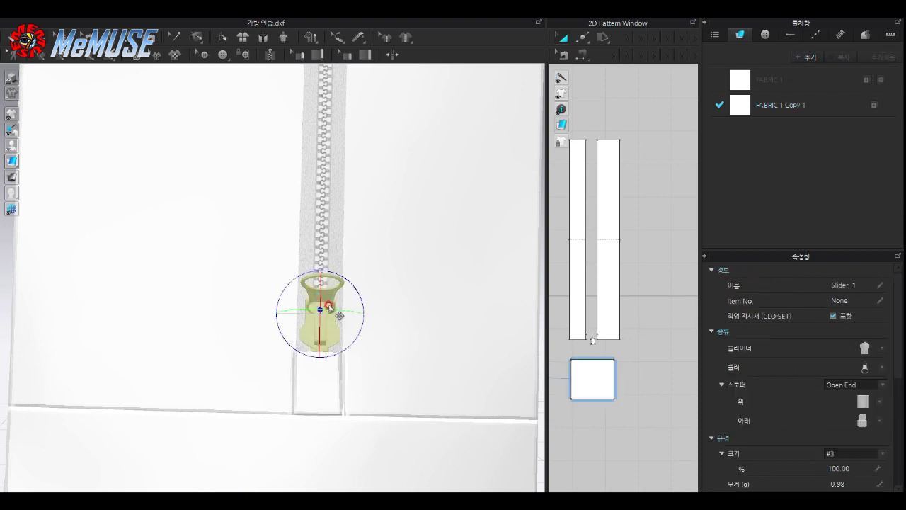
pyautogui.moveTo(333, 326)
pyautogui.mouseDown(button='right')
pyautogui.moveTo(389, 332)
pyautogui.moveTo(375, 296)
pyautogui.mouseUp(button='right')
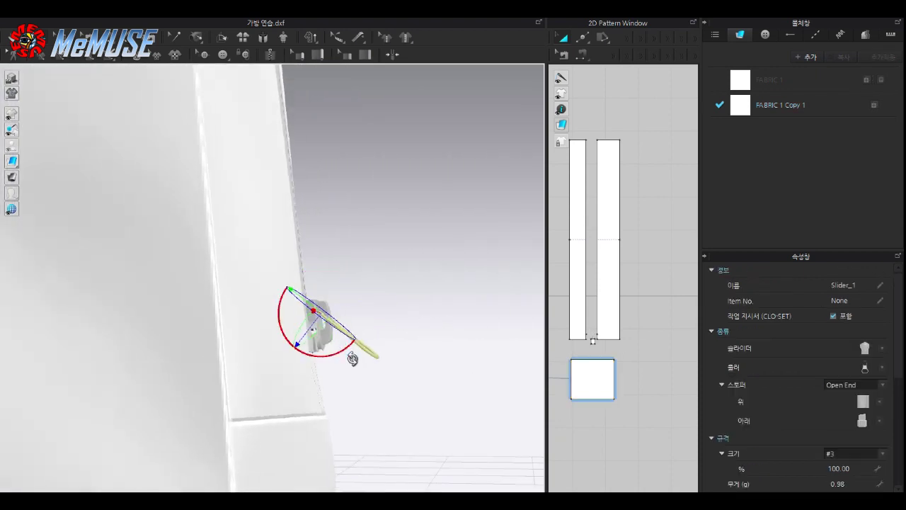
pyautogui.moveTo(335, 358); pyautogui.dragTo(396, 362, button='right')
pyautogui.scroll(2, 418, 366)
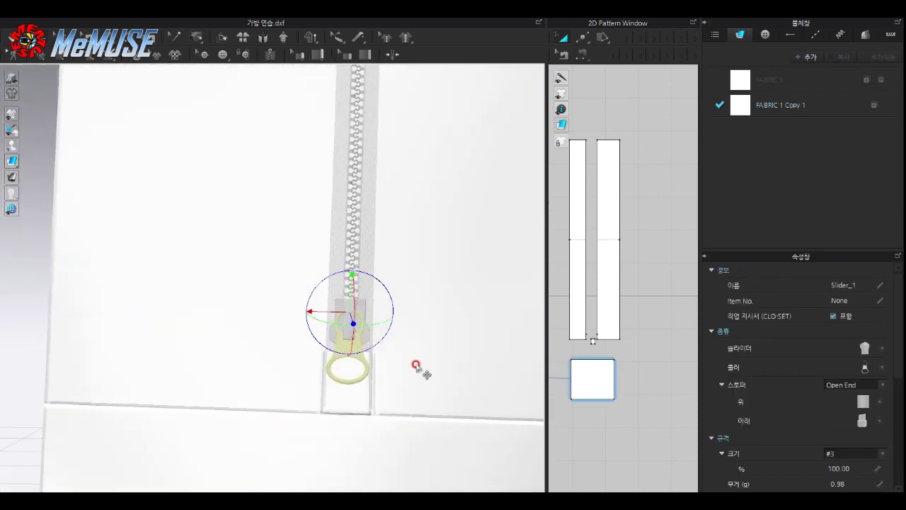
pyautogui.scroll(3, 418, 365)
pyautogui.click(390, 431)
pyautogui.moveTo(469, 382)
pyautogui.mouseDown(button='right')
pyautogui.moveTo(425, 318)
pyautogui.moveTo(440, 247)
pyautogui.moveTo(452, 255)
pyautogui.mouseUp(button='right')
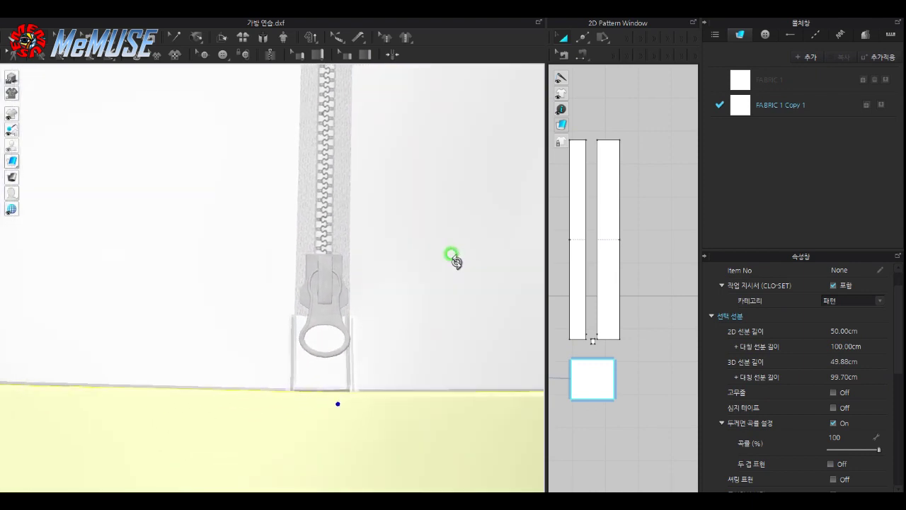
# Step: Change the slider's Puller in the Property Editor from the ring to the long rectangular tab
pyautogui.click(329, 326)
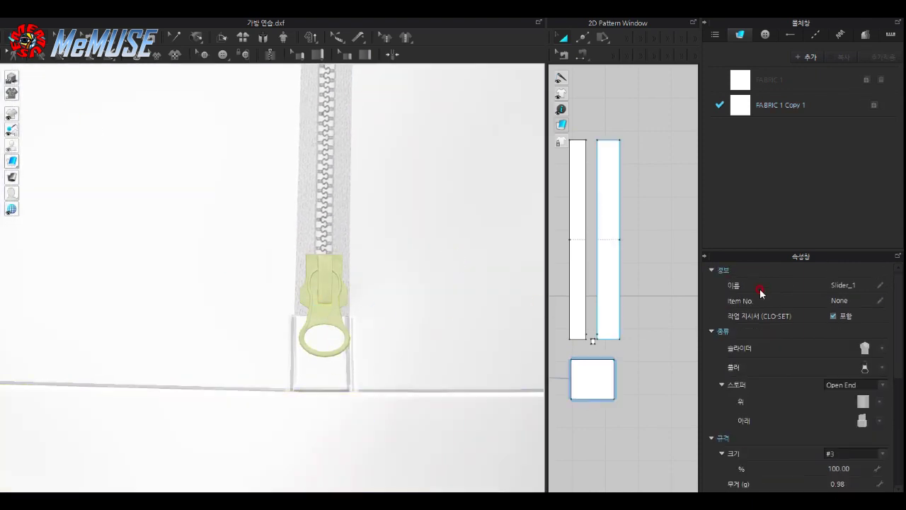
pyautogui.click(881, 369)
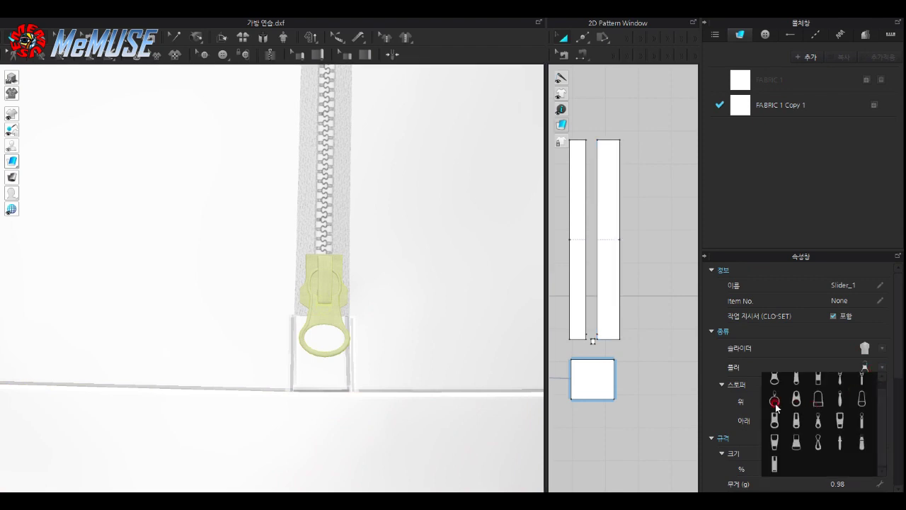
pyautogui.click(819, 403)
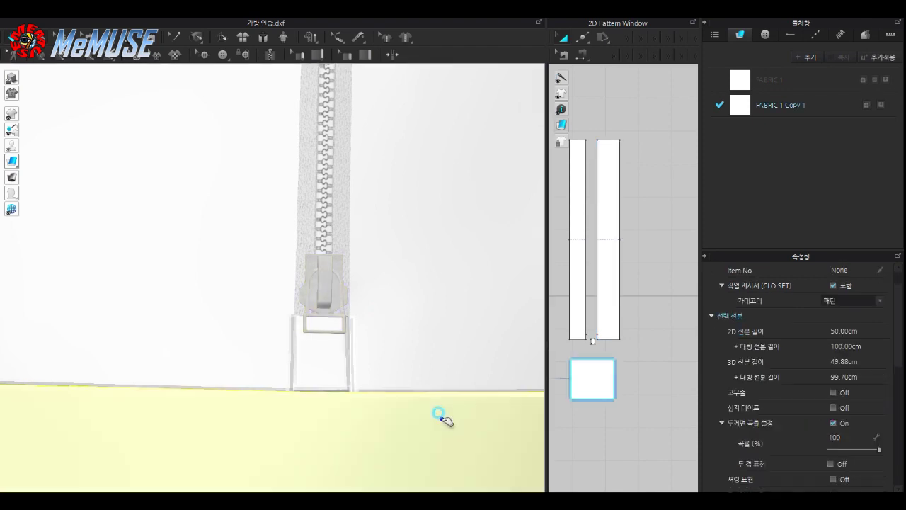
pyautogui.click(341, 331)
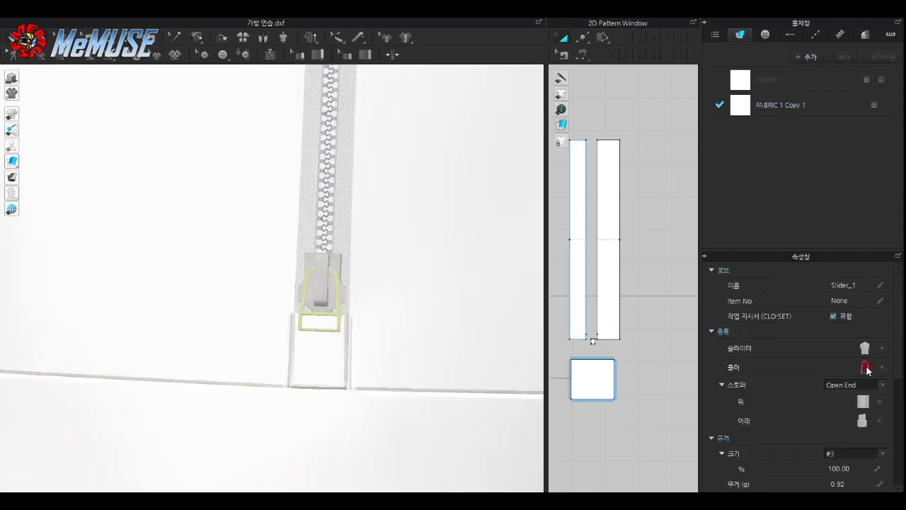
pyautogui.click(881, 369)
pyautogui.click(775, 464)
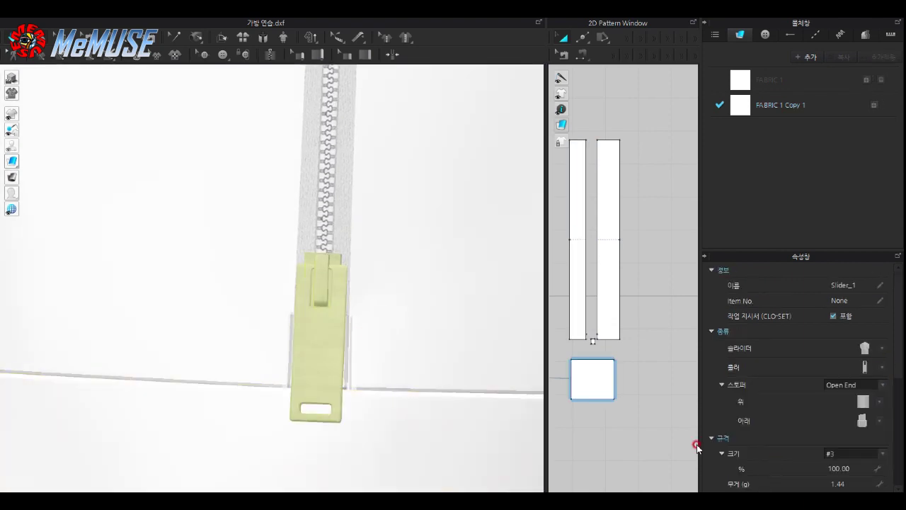
pyautogui.click(479, 370)
pyautogui.moveTo(424, 412)
pyautogui.mouseDown(button='right')
pyautogui.moveTo(495, 376)
pyautogui.moveTo(422, 421)
pyautogui.mouseUp(button='right')
pyautogui.scroll(-3, 419, 419)
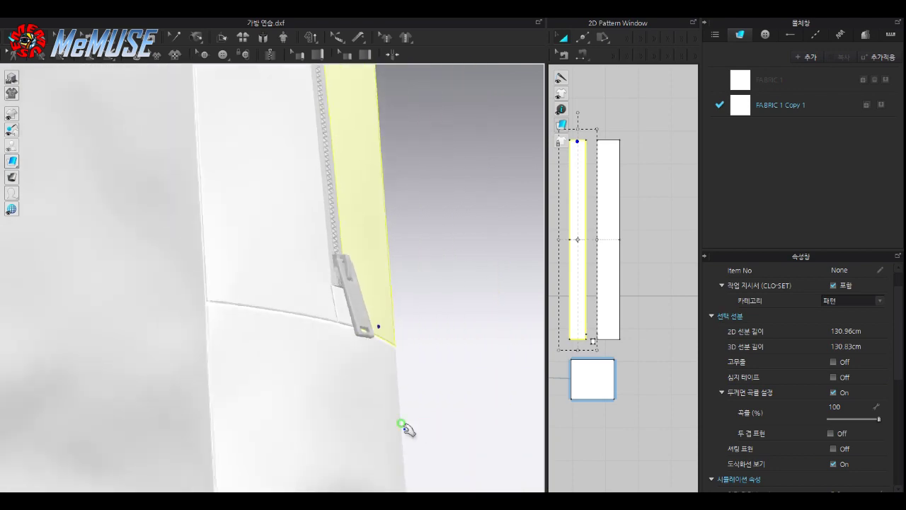
pyautogui.scroll(-3, 404, 424)
pyautogui.scroll(-3, 398, 439)
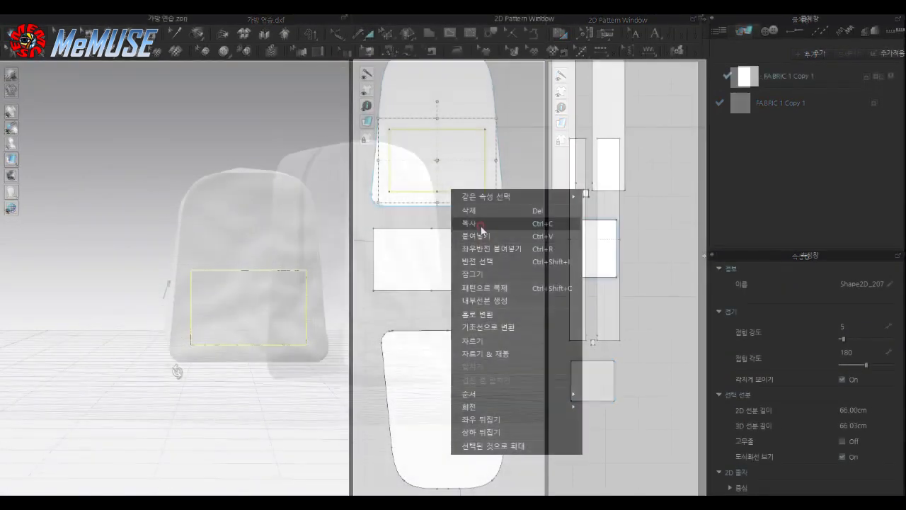
# Step: Copy the front panel's pocket rectangle as a separate pattern piece below the others
pyautogui.rightClick(458, 202)
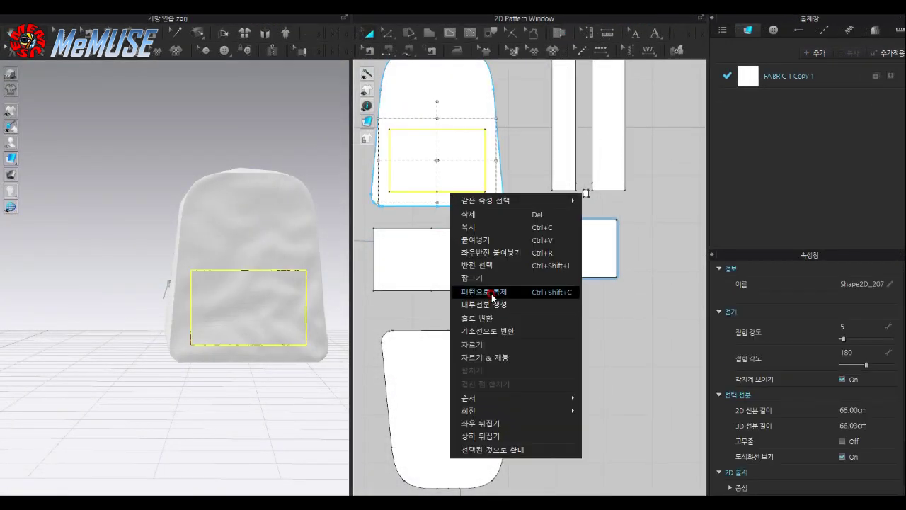
pyautogui.click(494, 296)
pyautogui.click(582, 385)
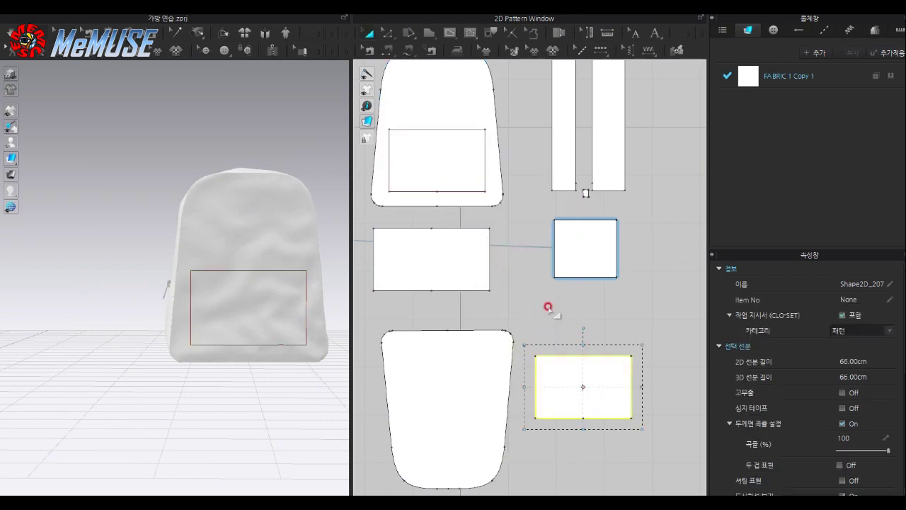
pyautogui.click(453, 190)
pyautogui.rightClick(456, 191)
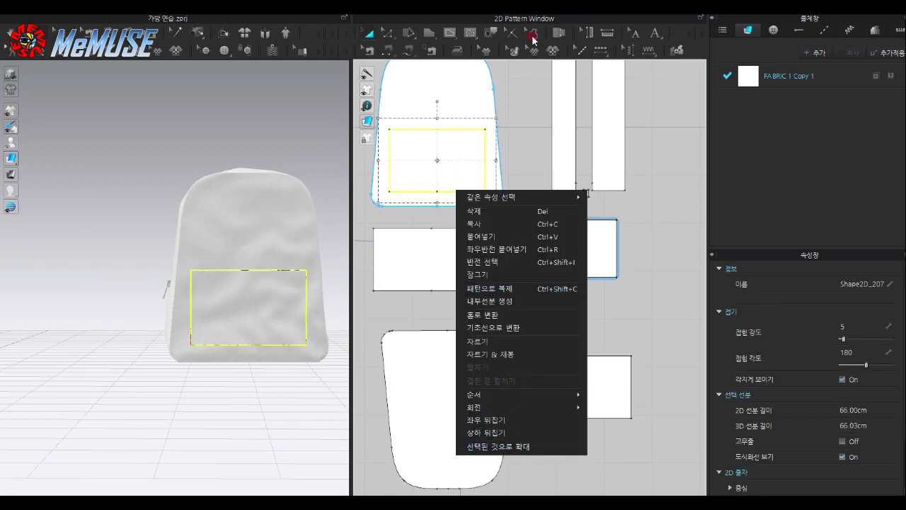
pyautogui.click(486, 38)
# Step: Start a 2.5 cm internal offset line on the copied pocket piece
pyautogui.click(543, 309)
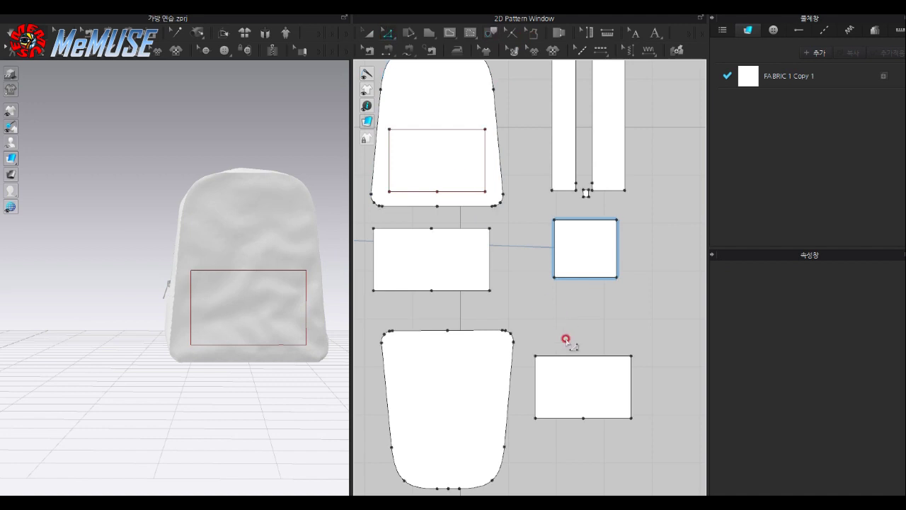
pyautogui.scroll(3, 566, 339)
pyautogui.rightClick(570, 323)
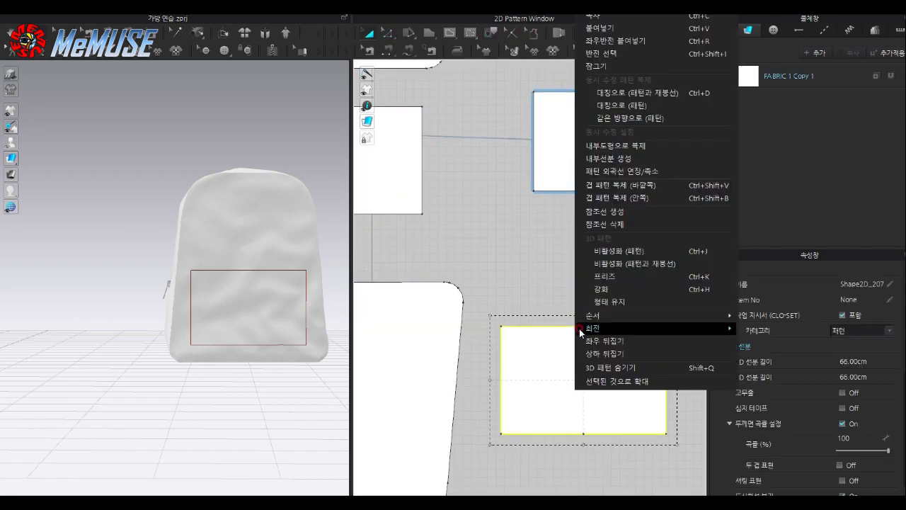
pyautogui.click(624, 160)
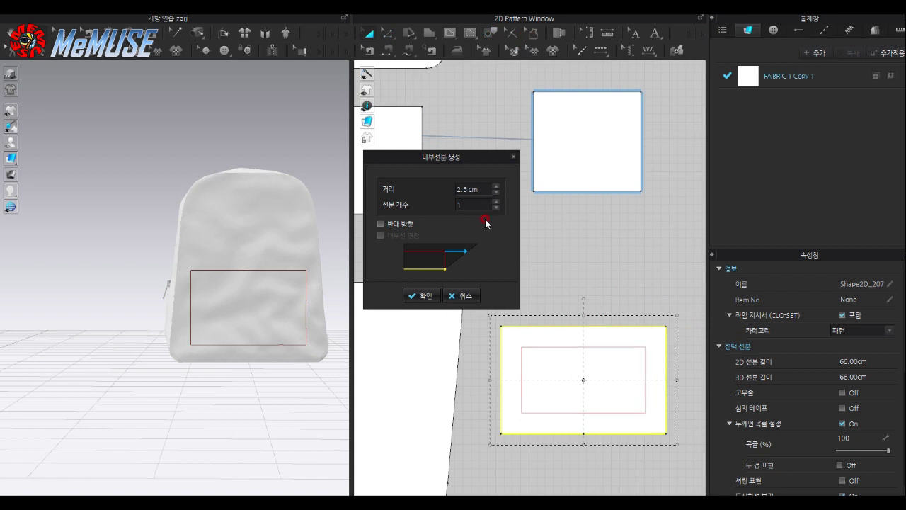
# Step: Confirm the 2.5 cm internal offset line on the pocket piece
pyautogui.press('Return')
pyautogui.click(517, 274)
pyautogui.scroll(1, 566, 375)
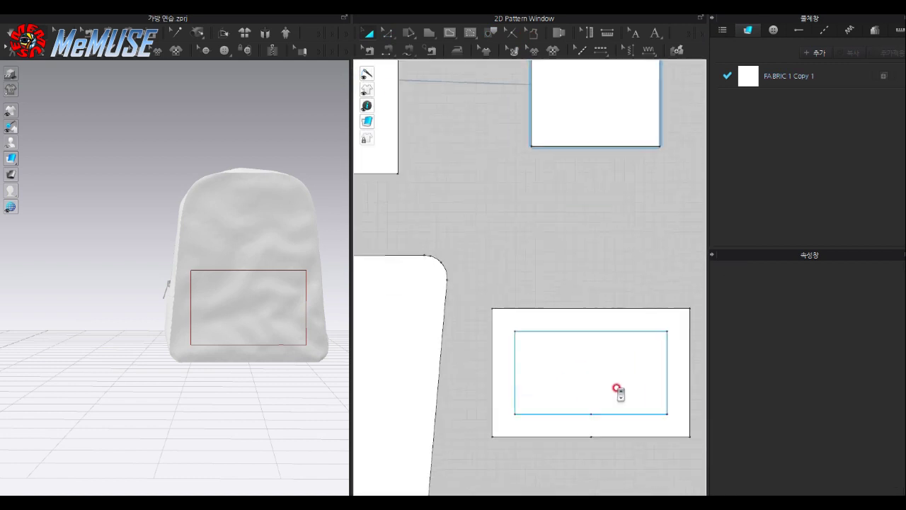
pyautogui.scroll(1, 616, 389)
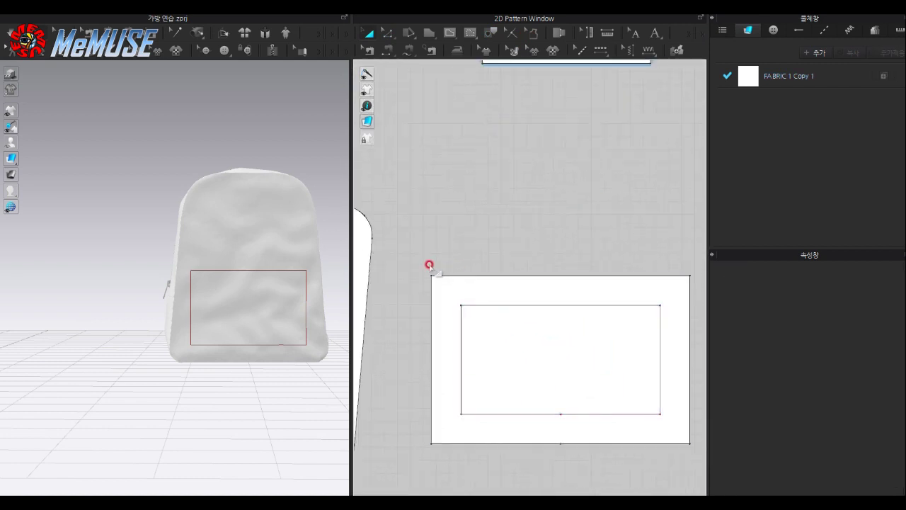
# Step: Add offset inner lines along the pocket piece's left and right edges
pyautogui.rightClick(433, 358)
pyautogui.click(481, 469)
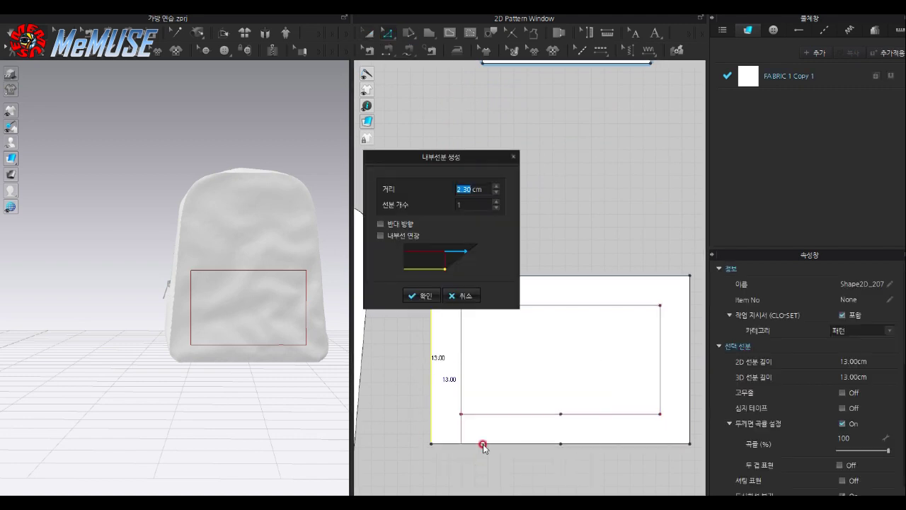
pyautogui.press('Return')
pyautogui.click(687, 334)
pyautogui.rightClick(688, 334)
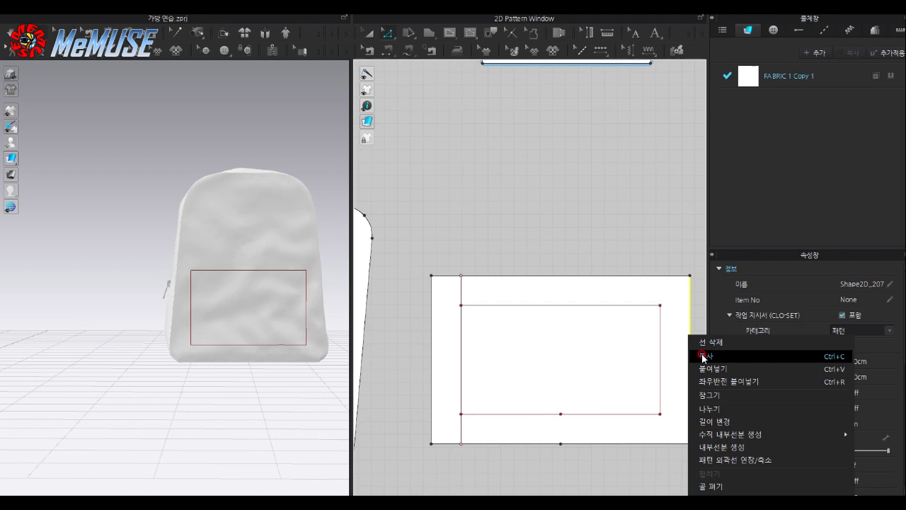
pyautogui.click(719, 446)
pyautogui.press('Return')
# Step: Add offset inner lines along the pocket piece's top and bottom edges
pyautogui.click(587, 274)
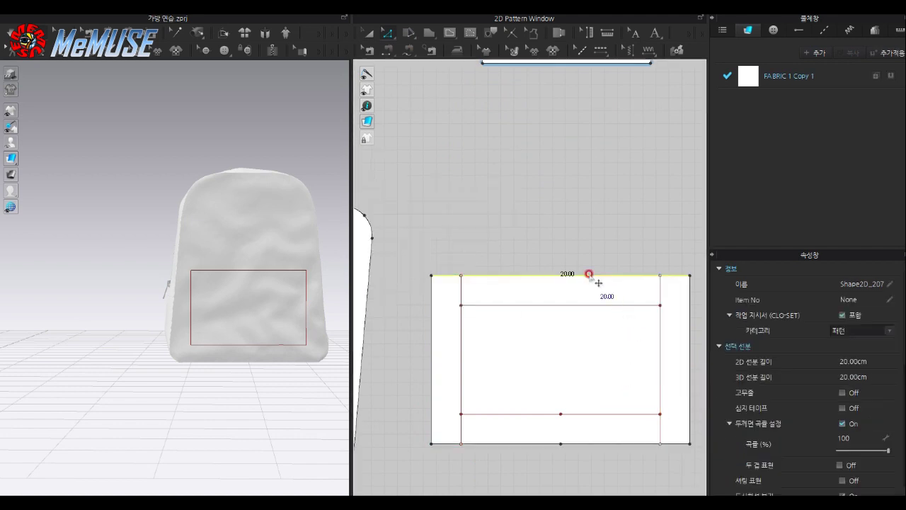
pyautogui.rightClick(589, 275)
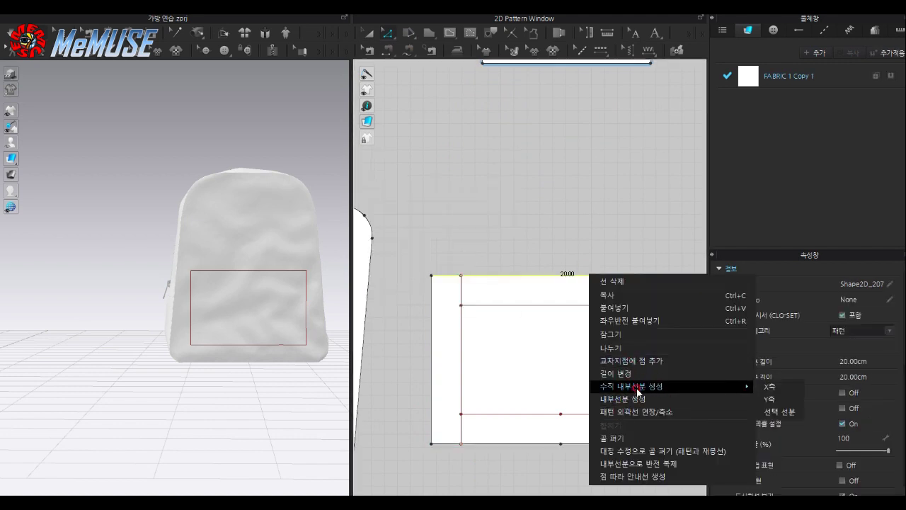
pyautogui.click(632, 400)
pyautogui.click(627, 443)
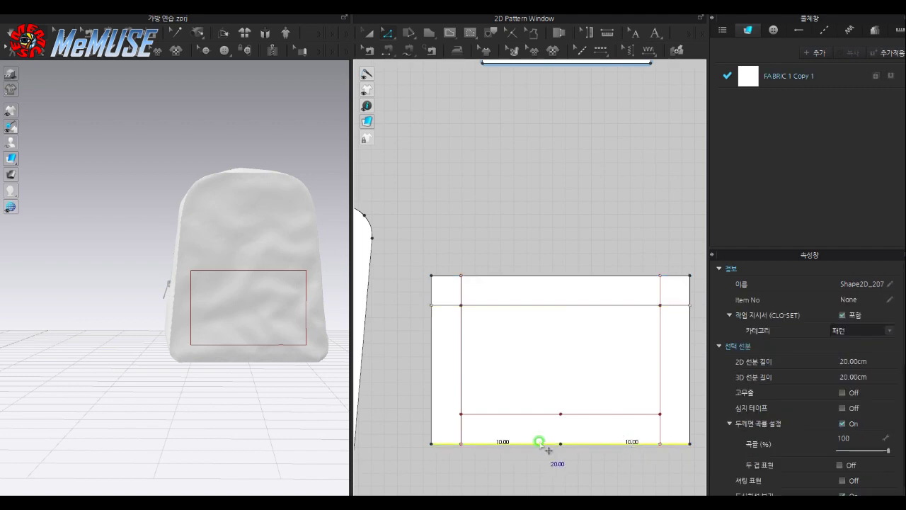
pyautogui.rightClick(540, 441)
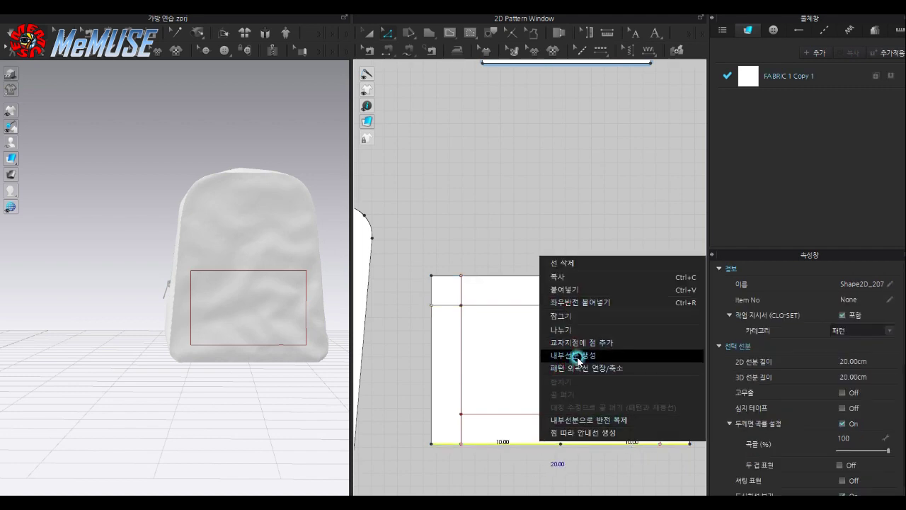
pyautogui.click(577, 355)
pyautogui.click(428, 296)
# Step: Add 0.5 cm offset lines beside the left and top internal lines
pyautogui.scroll(2, 616, 414)
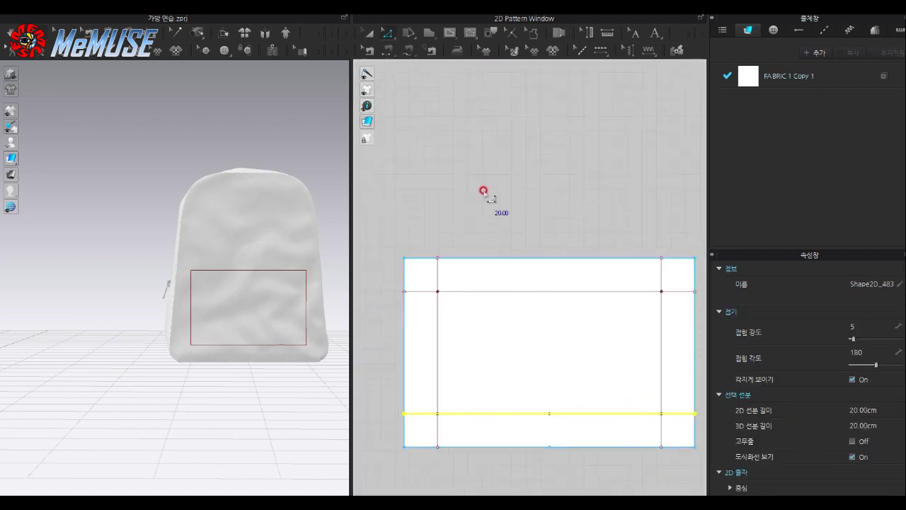
pyautogui.click(427, 194)
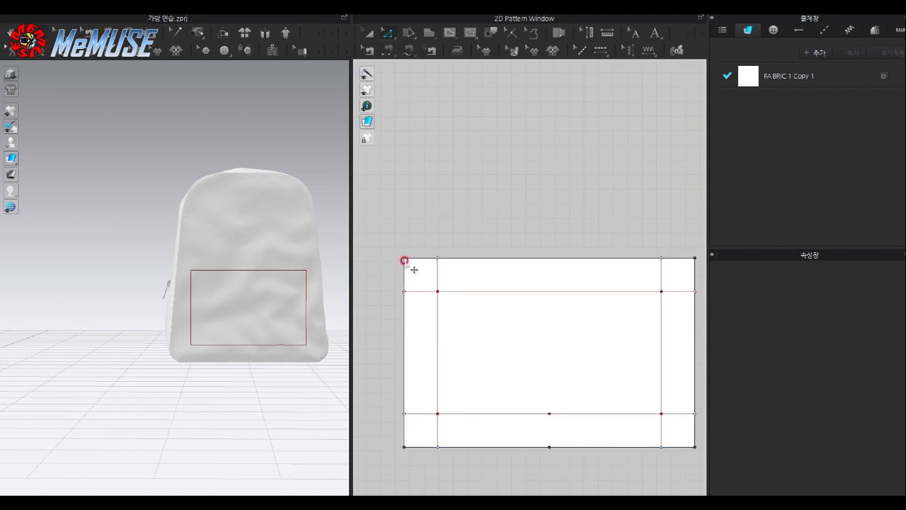
pyautogui.scroll(-1, 404, 261)
pyautogui.click(408, 269)
pyautogui.rightClick(409, 268)
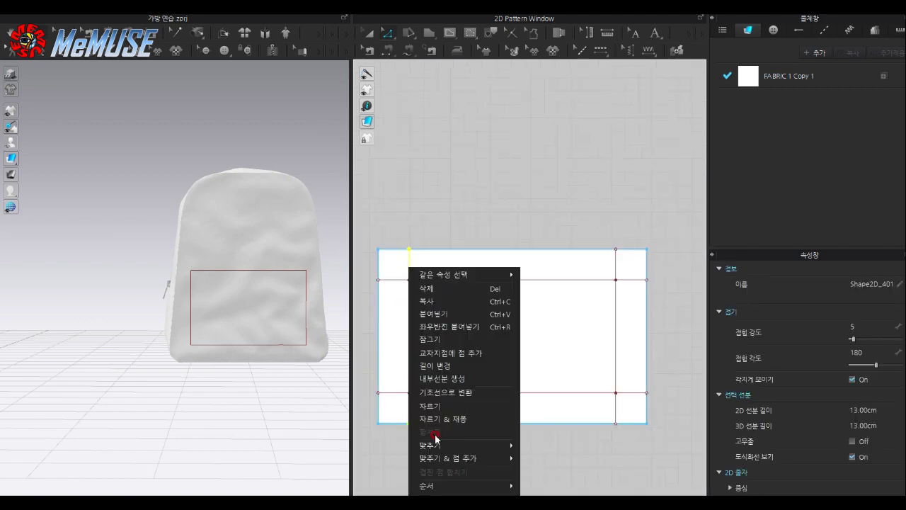
pyautogui.click(439, 380)
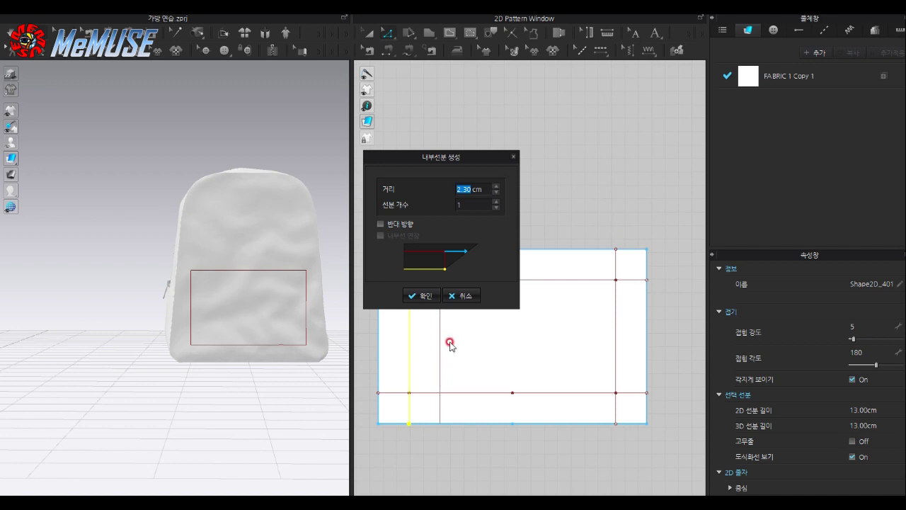
pyautogui.click(424, 297)
pyautogui.click(477, 281)
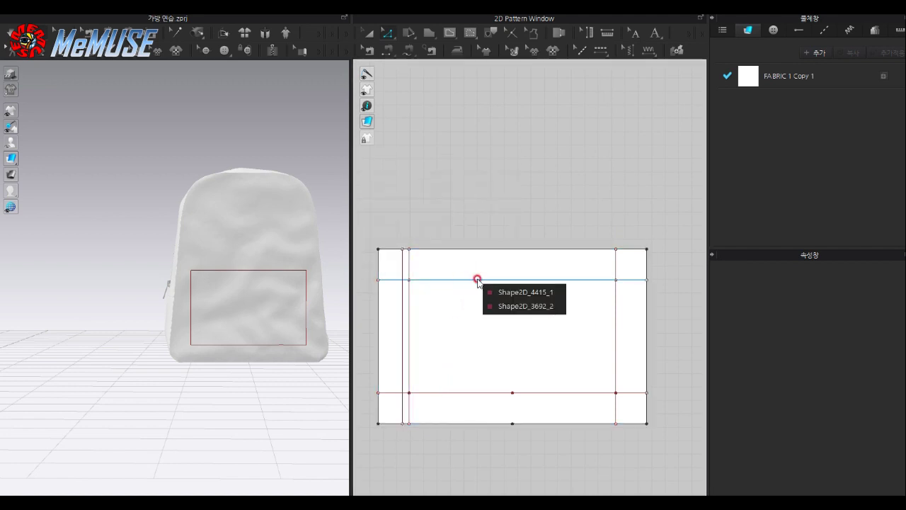
pyautogui.rightClick(426, 280)
pyautogui.click(457, 407)
pyautogui.moveTo(436, 157); pyautogui.dragTo(276, 218)
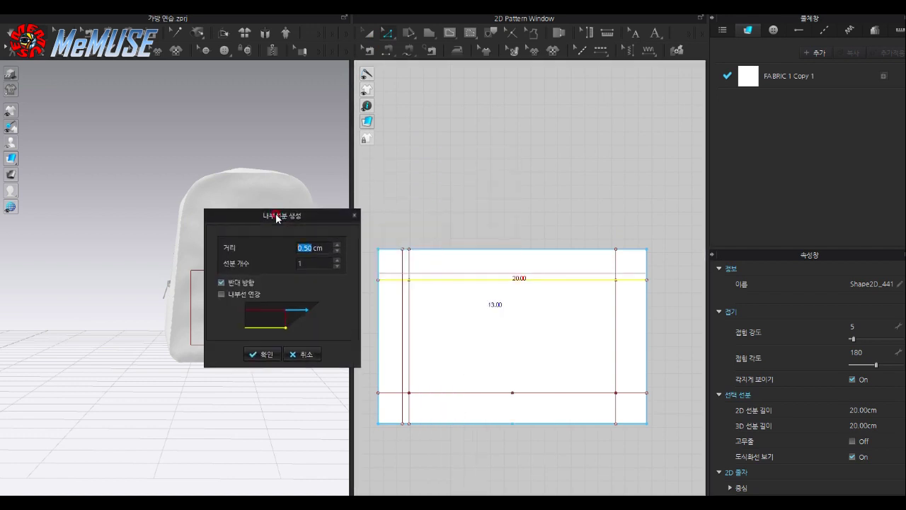
pyautogui.click(264, 354)
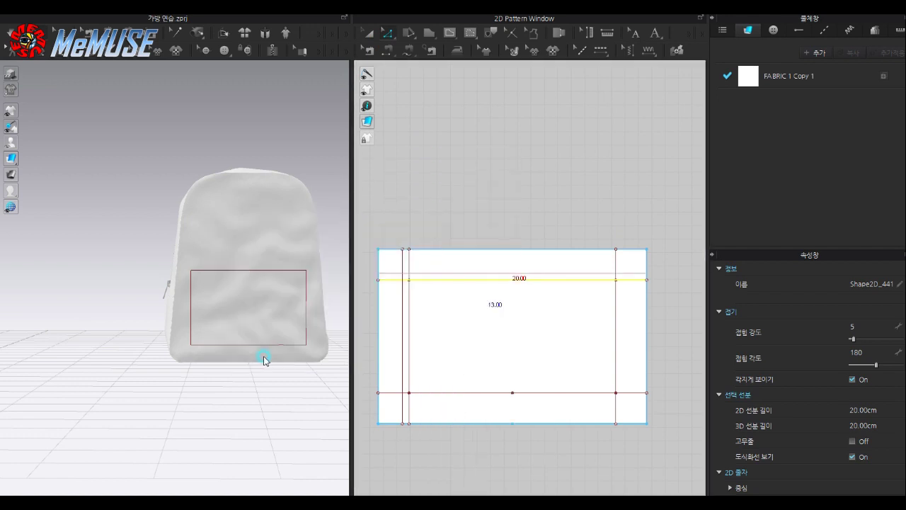
# Step: Add 0.5 cm offset lines beside the right and bottom internal lines
pyautogui.click(616, 335)
pyautogui.click(610, 370)
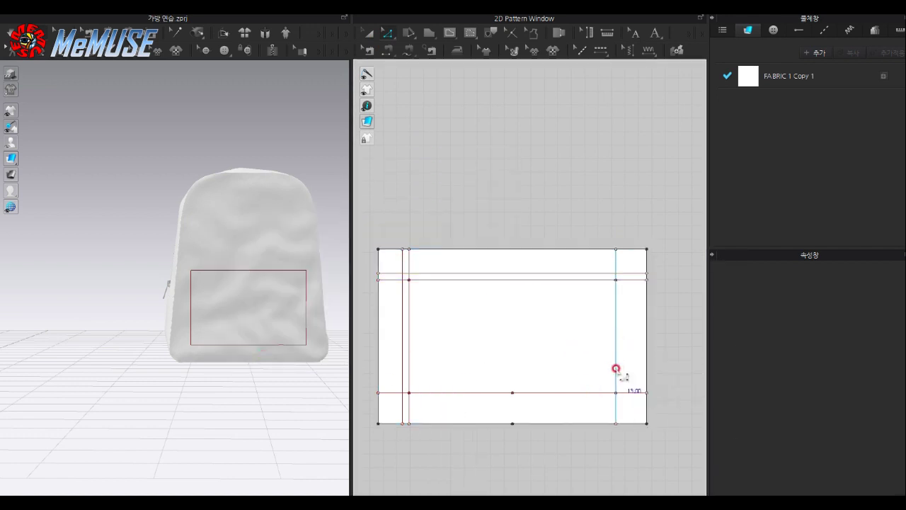
pyautogui.click(367, 21)
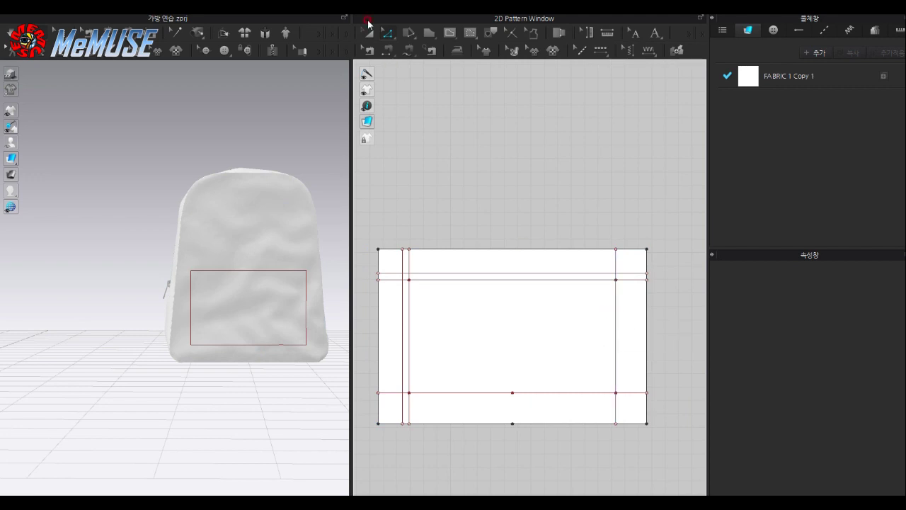
pyautogui.rightClick(612, 264)
pyautogui.click(653, 390)
pyautogui.press('Return')
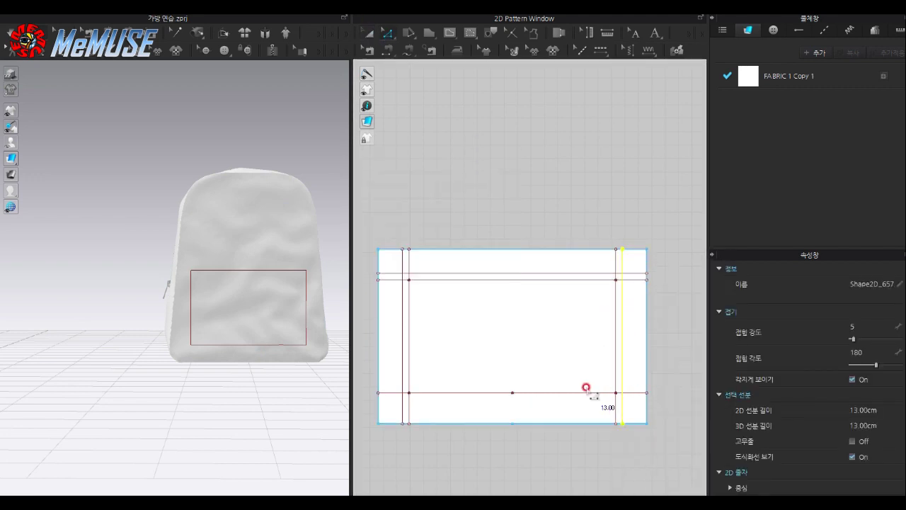
pyautogui.rightClick(631, 391)
pyautogui.click(676, 239)
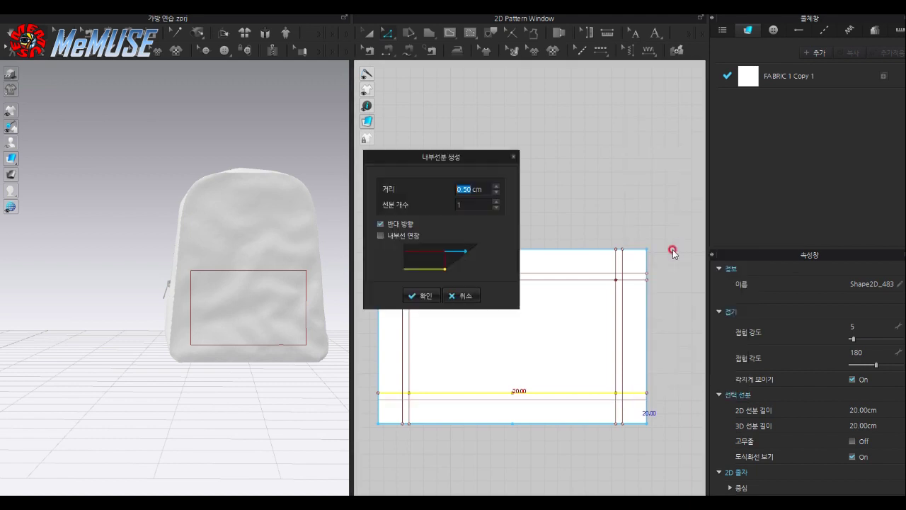
pyautogui.press('Return')
pyautogui.click(379, 249)
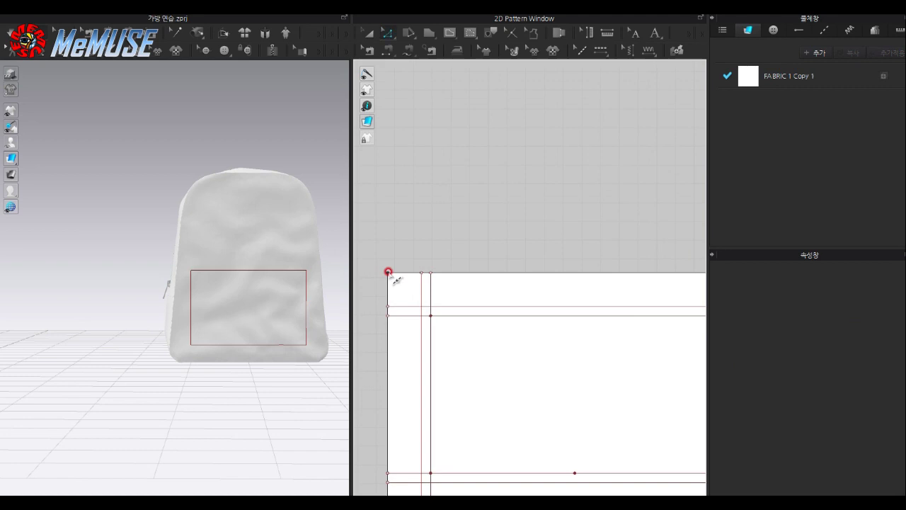
# Step: Drag the top-left pocket corner onto its inner-line intersection and adjust the left vertical line
pyautogui.moveTo(389, 274); pyautogui.dragTo(436, 320)
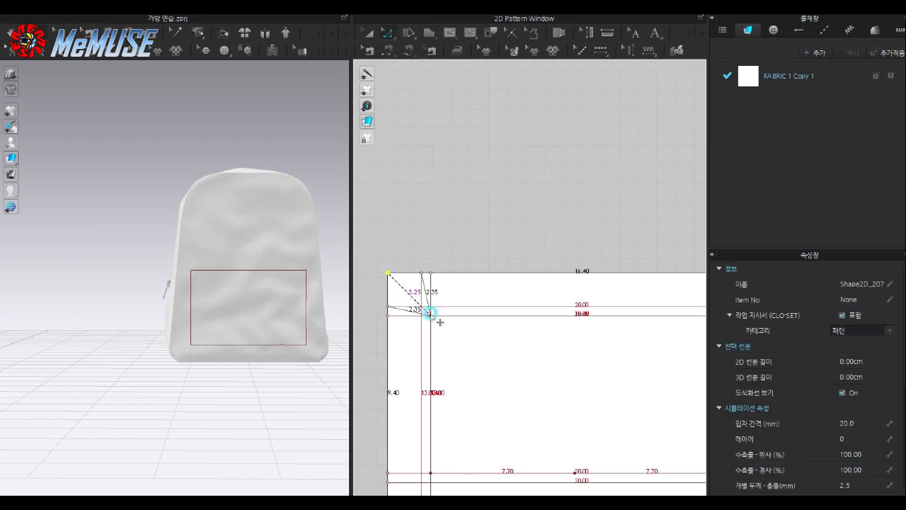
pyautogui.scroll(-2, 495, 396)
pyautogui.scroll(-2, 550, 449)
pyautogui.scroll(-2, 627, 399)
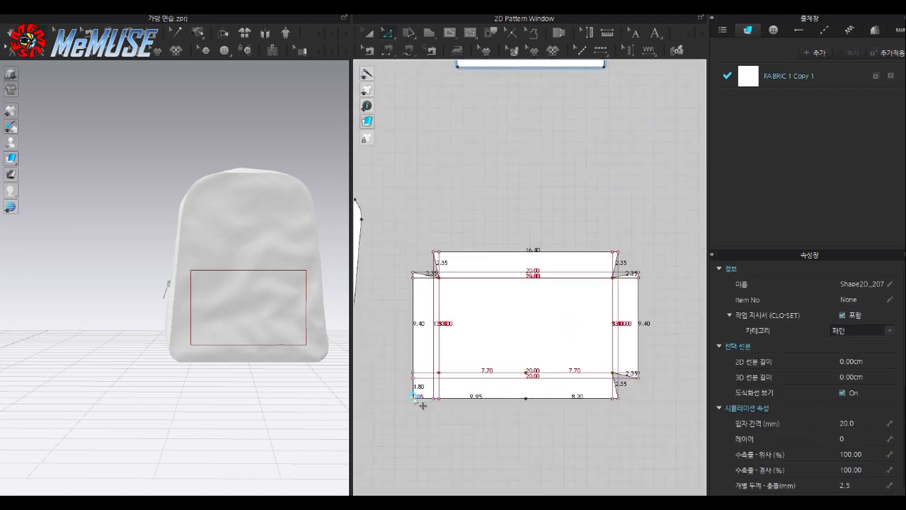
pyautogui.scroll(3, 422, 404)
pyautogui.click(437, 389)
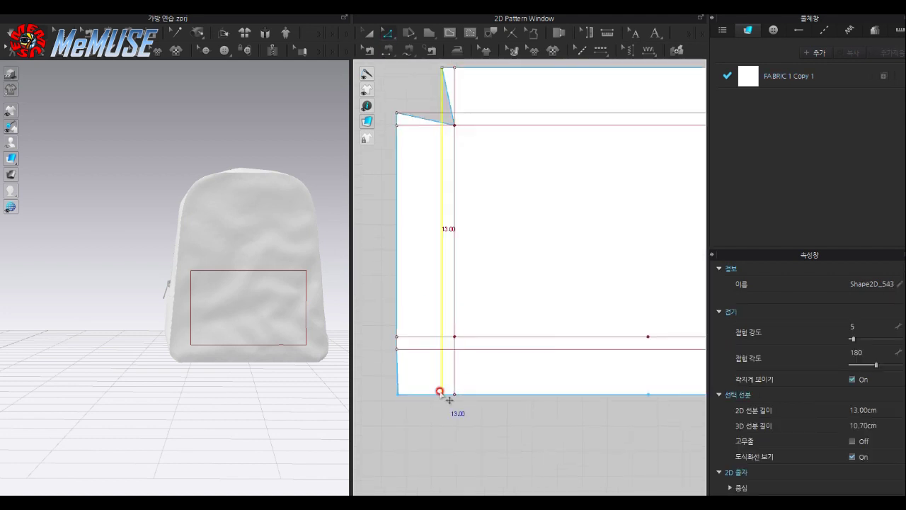
pyautogui.rightClick(437, 390)
pyautogui.click(509, 370)
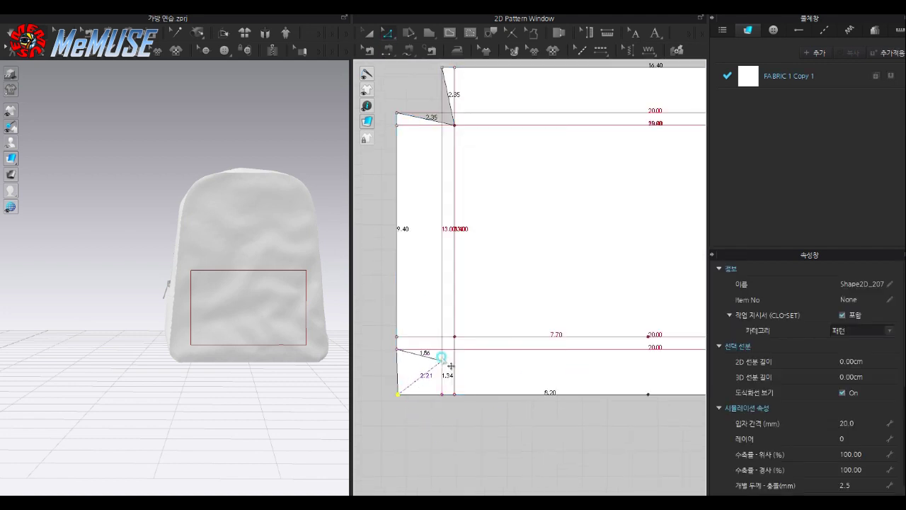
pyautogui.scroll(-2, 566, 354)
pyautogui.scroll(-2, 568, 356)
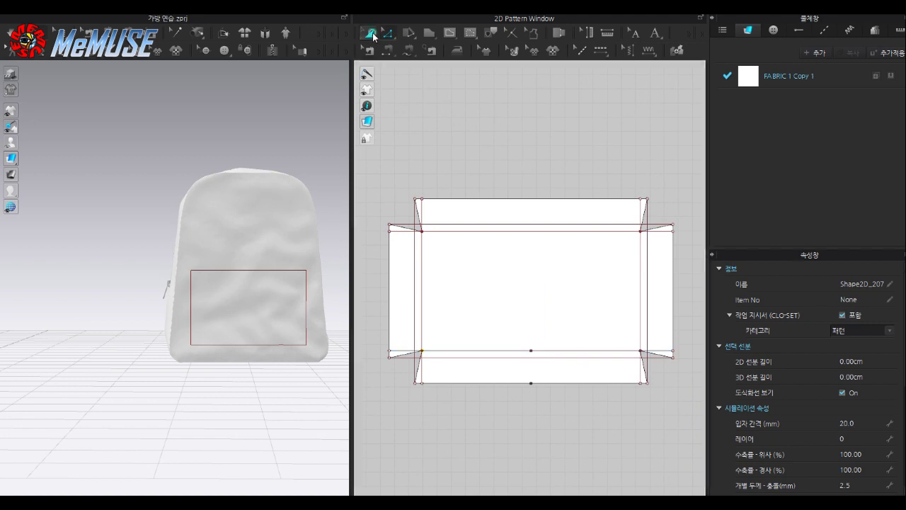
# Step: Inspect the fold lines with Edit Point/Line, selecting the left 13.00 vertical line
pyautogui.click(457, 225)
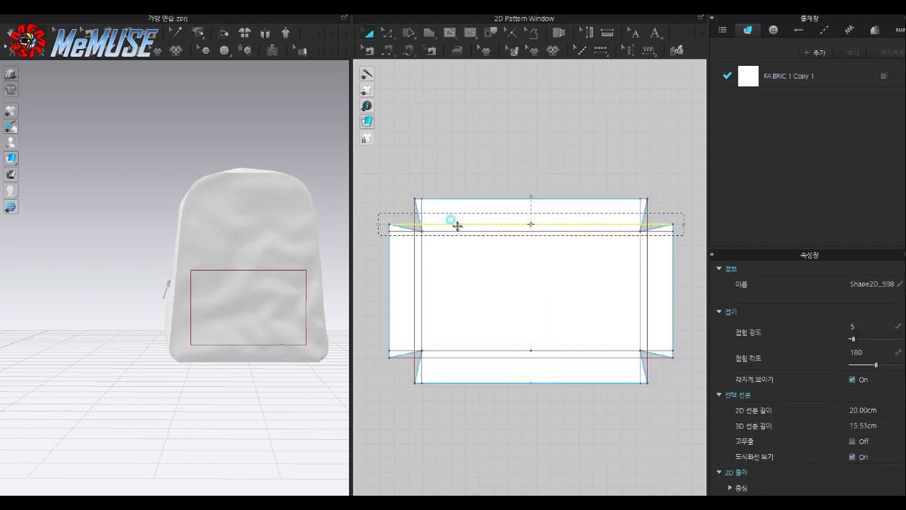
pyautogui.click(417, 226)
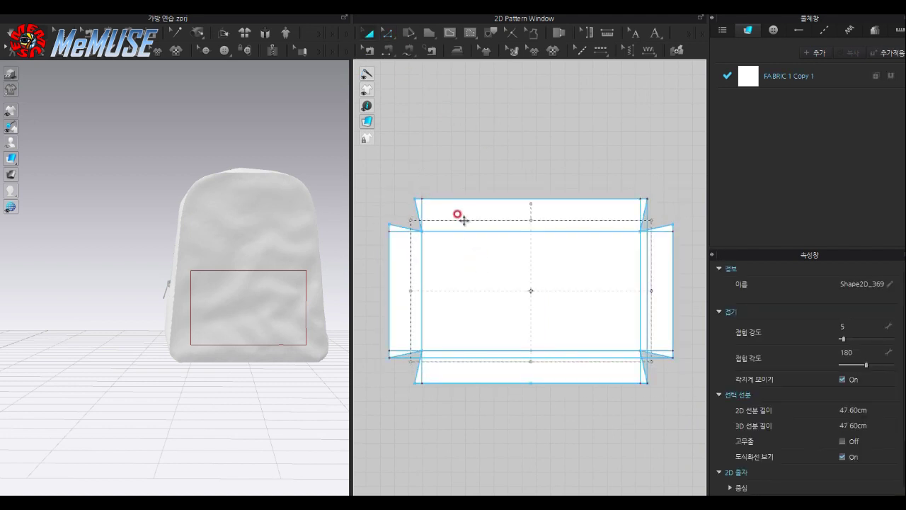
pyautogui.click(643, 269)
pyautogui.scroll(3, 422, 368)
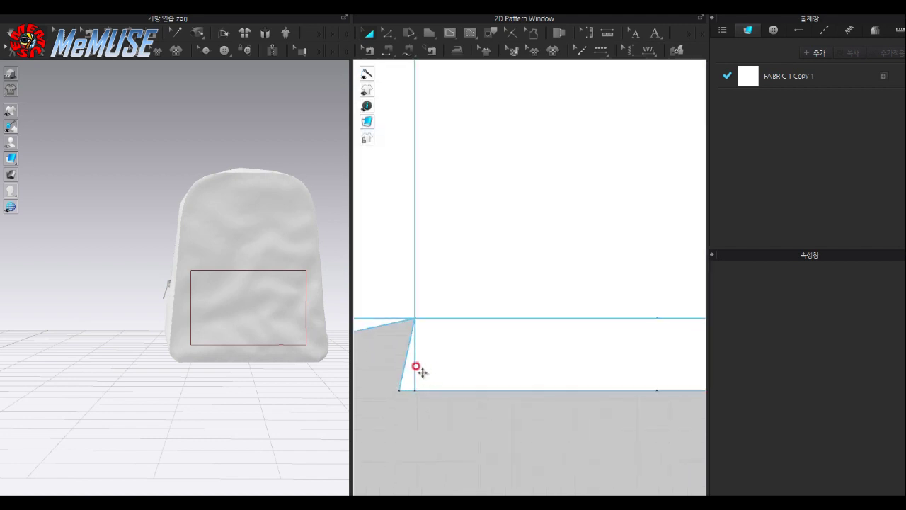
pyautogui.scroll(-2, 417, 368)
pyautogui.click(415, 386)
pyautogui.rightClick(418, 389)
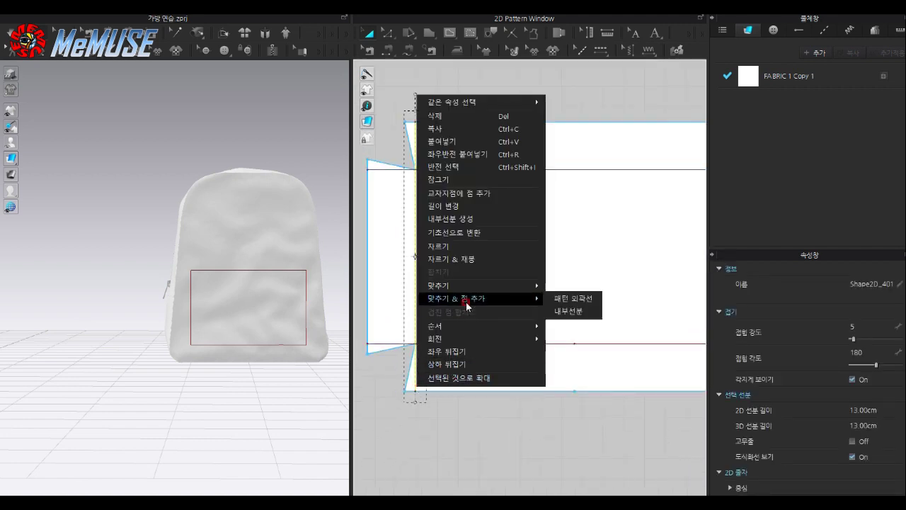
pyautogui.click(566, 289)
pyautogui.click(410, 152)
pyautogui.click(387, 35)
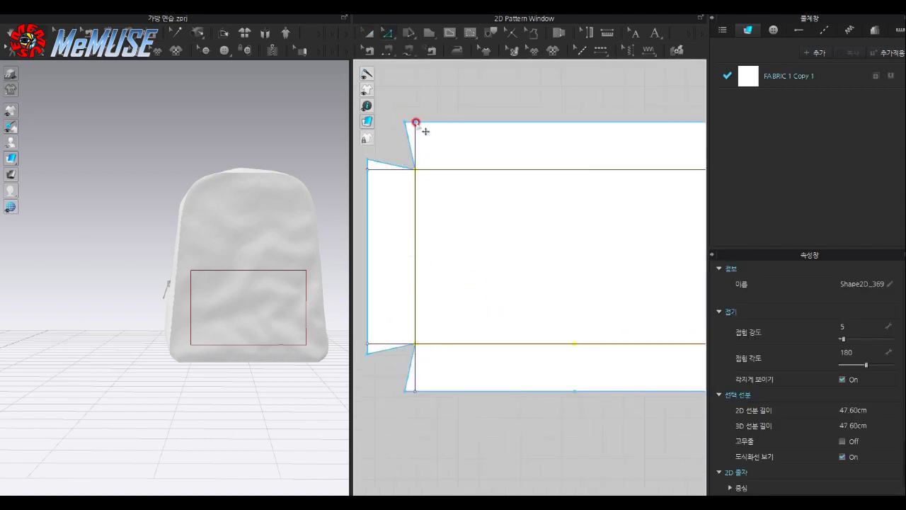
pyautogui.click(447, 51)
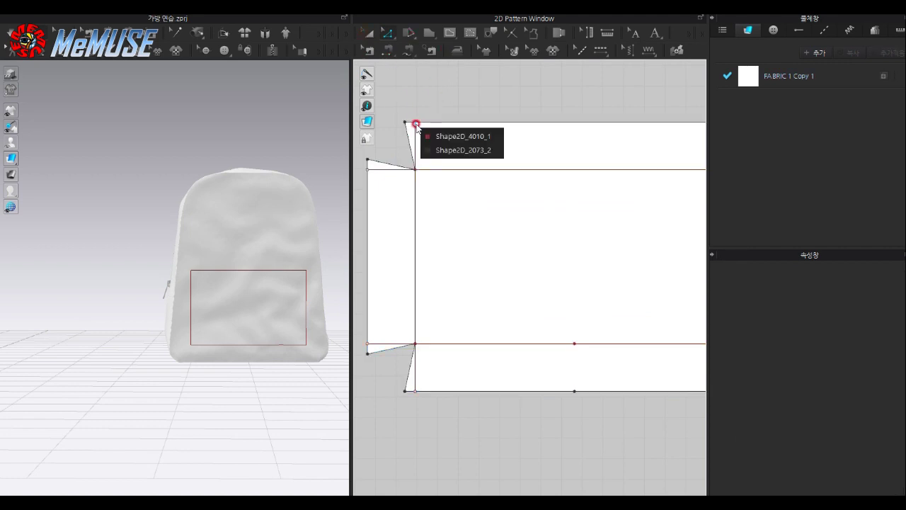
pyautogui.click(416, 125)
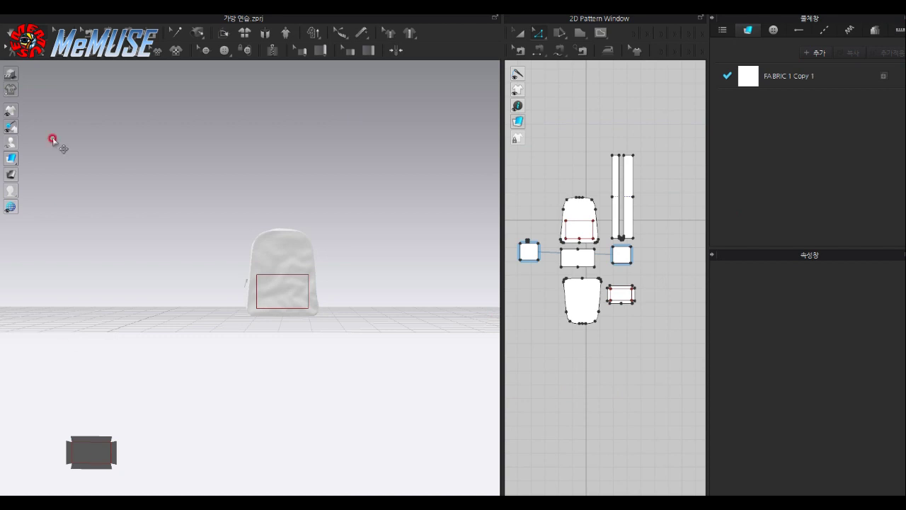
# Step: Move the box pocket piece onto the front of the backpack
pyautogui.moveTo(90, 453)
pyautogui.mouseDown()
pyautogui.moveTo(319, 259)
pyautogui.moveTo(322, 289)
pyautogui.mouseUp()
pyautogui.moveTo(325, 313)
pyautogui.mouseDown(button='right')
pyautogui.moveTo(213, 329)
pyautogui.moveTo(229, 324)
pyautogui.moveTo(220, 360)
pyautogui.moveTo(254, 358)
pyautogui.moveTo(178, 354)
pyautogui.moveTo(293, 348)
pyautogui.moveTo(179, 353)
pyautogui.moveTo(297, 399)
pyautogui.mouseUp(button='right')
pyautogui.scroll(3, 218, 340)
pyautogui.scroll(3, 208, 344)
# Step: Flip the pocket's surface so it faces outward from the bag
pyautogui.rightClick(257, 326)
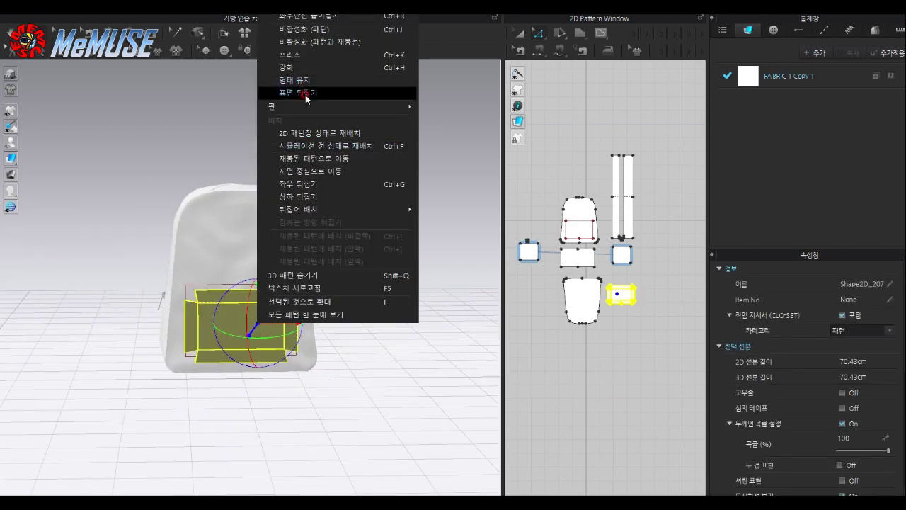
pyautogui.click(305, 92)
pyautogui.click(313, 366)
pyautogui.moveTo(324, 352)
pyautogui.mouseDown(button='right')
pyautogui.moveTo(205, 351)
pyautogui.moveTo(303, 348)
pyautogui.mouseUp(button='right')
pyautogui.click(250, 333)
pyautogui.scroll(-3, 252, 337)
pyautogui.scroll(2, 245, 290)
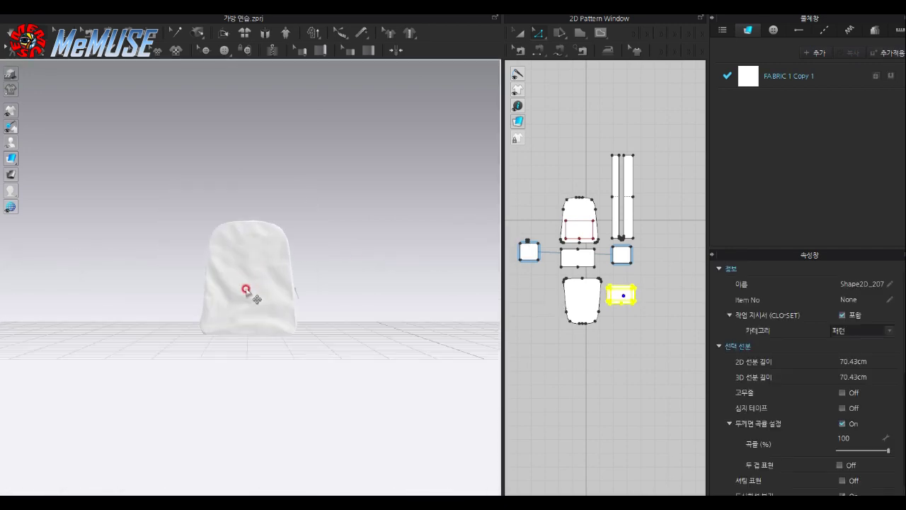
pyautogui.moveTo(246, 290)
pyautogui.mouseDown(button='right')
pyautogui.moveTo(445, 295)
pyautogui.moveTo(263, 349)
pyautogui.mouseUp(button='right')
# Step: Fold the pocket's edges to 161 degrees and nudge the pocket slightly up
pyautogui.scroll(2, 274, 386)
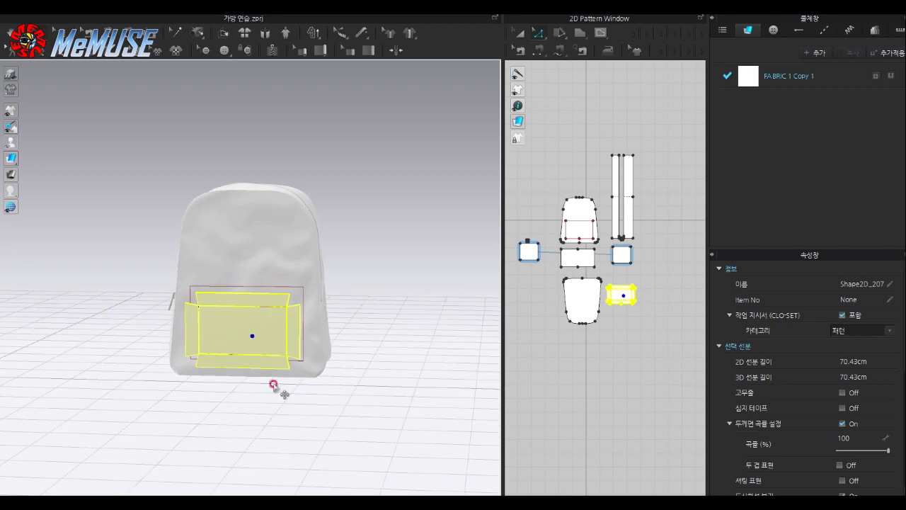
pyautogui.scroll(2, 290, 378)
pyautogui.scroll(2, 281, 370)
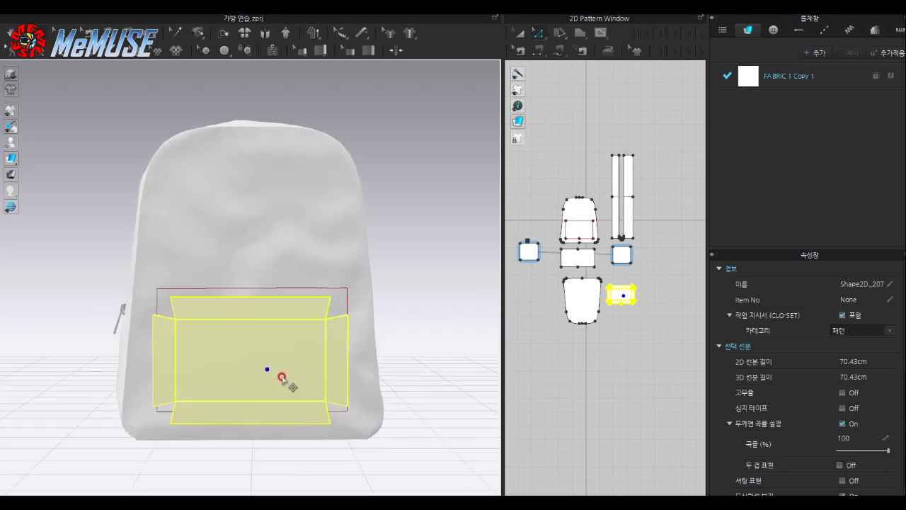
pyautogui.click(278, 314)
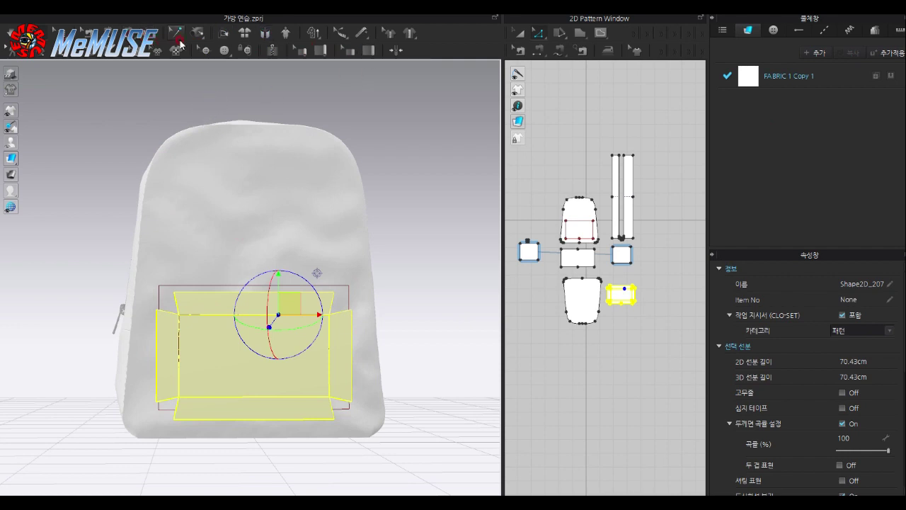
pyautogui.click(224, 35)
pyautogui.click(245, 313)
pyautogui.moveTo(245, 313)
pyautogui.mouseDown(button='right')
pyautogui.moveTo(218, 323)
pyautogui.moveTo(230, 303)
pyautogui.mouseUp(button='right')
pyautogui.moveTo(230, 303); pyautogui.dragTo(239, 293)
pyautogui.moveTo(238, 293); pyautogui.dragTo(347, 368, button='right')
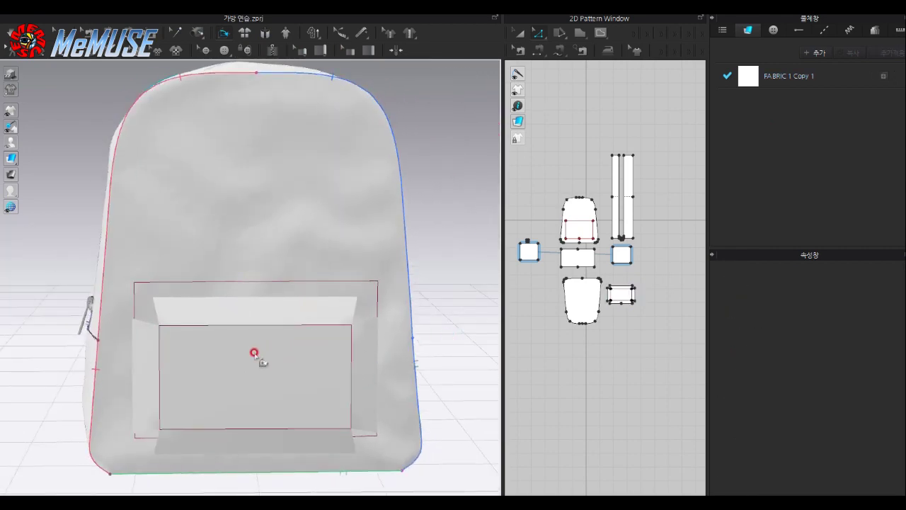
pyautogui.moveTo(260, 357); pyautogui.dragTo(259, 342)
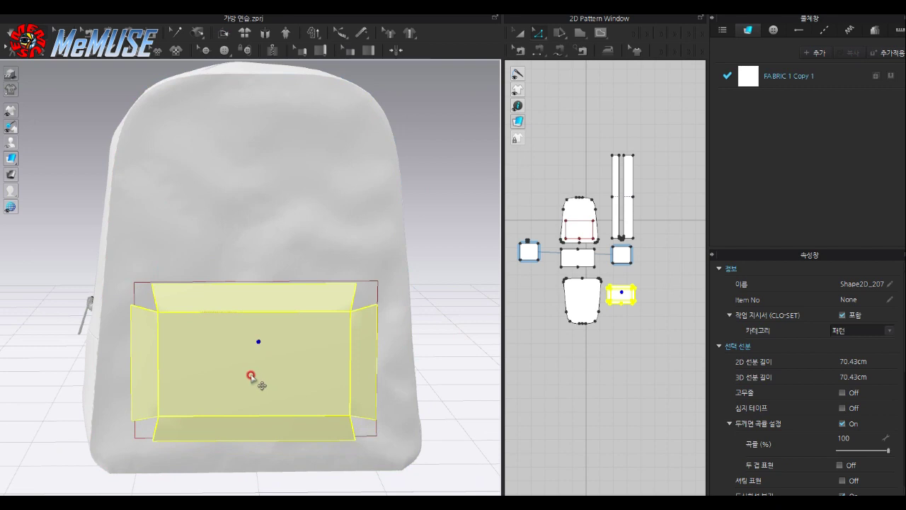
pyautogui.scroll(2, 488, 402)
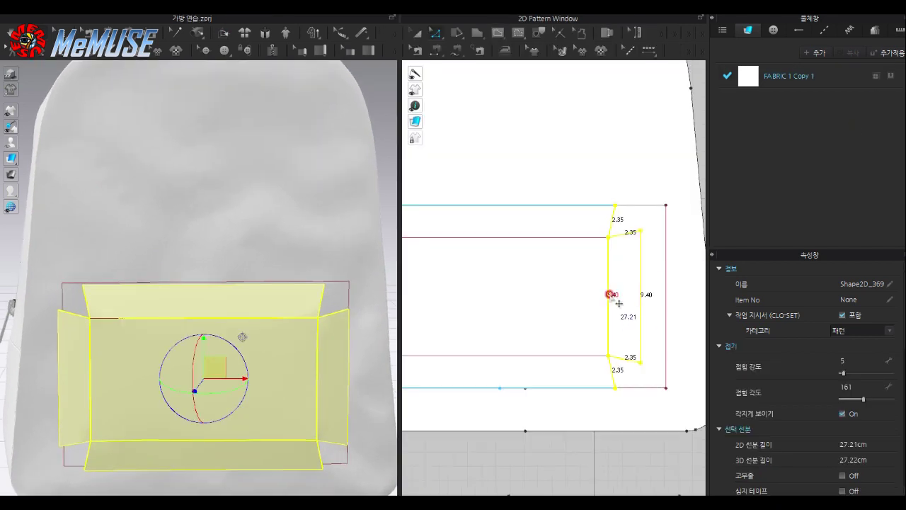
# Step: Move the pocket pattern's right side edge outward 3.60 cm to widen it
pyautogui.moveTo(606, 295); pyautogui.dragTo(657, 296)
pyautogui.rightClick(657, 296)
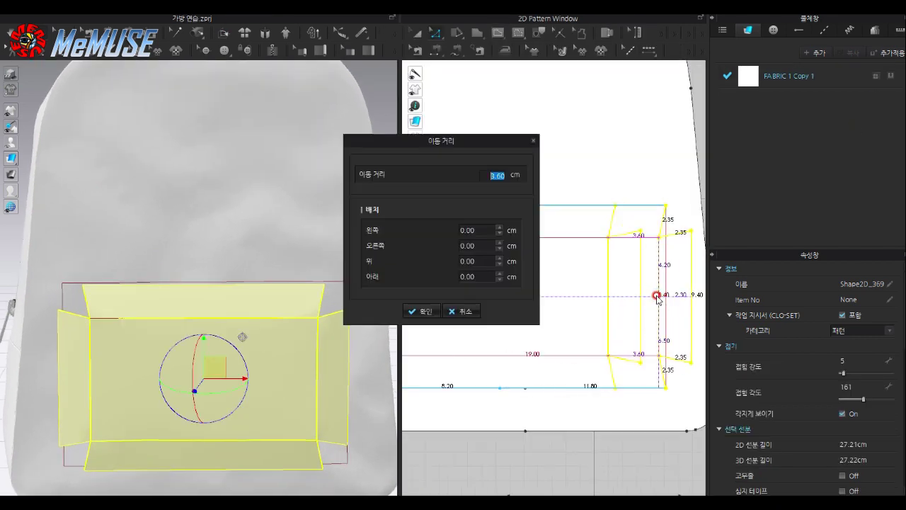
pyautogui.click(429, 311)
pyautogui.scroll(-3, 530, 370)
pyautogui.scroll(-1, 530, 374)
pyautogui.scroll(1, 514, 380)
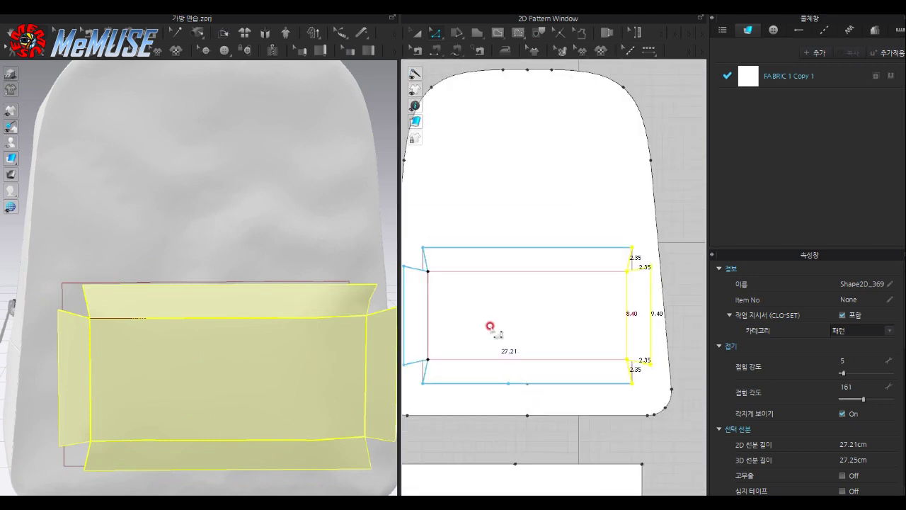
pyautogui.press('Escape')
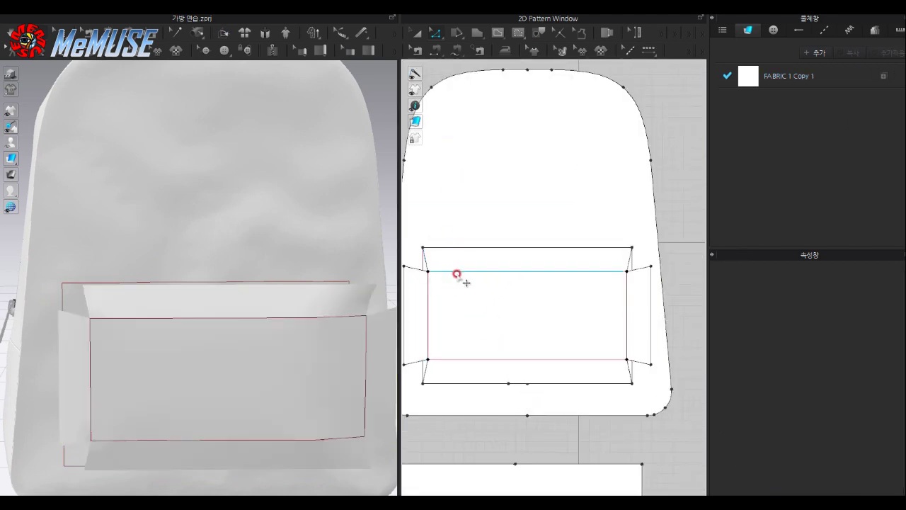
pyautogui.scroll(-2, 508, 192)
pyautogui.scroll(-1, 655, 236)
pyautogui.scroll(3, 525, 286)
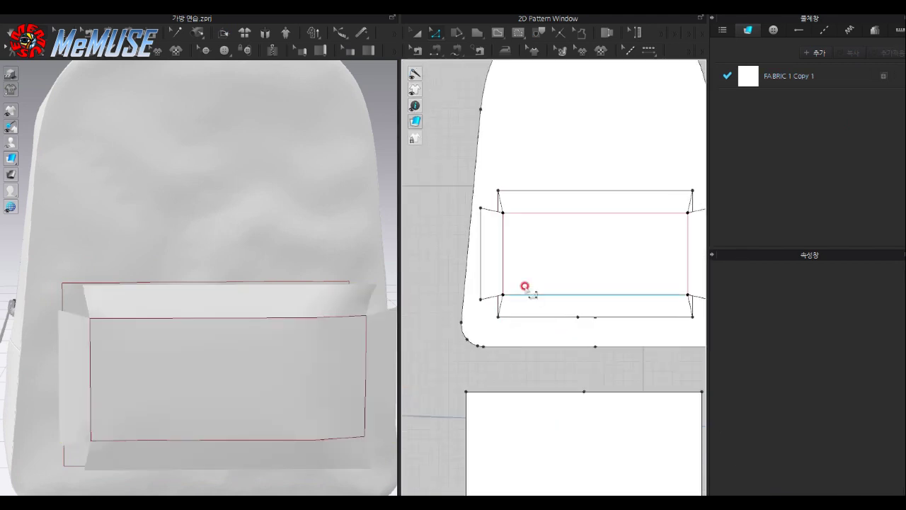
# Step: Select the pocket pattern and shift it up on the front panel
pyautogui.click(427, 39)
pyautogui.click(481, 217)
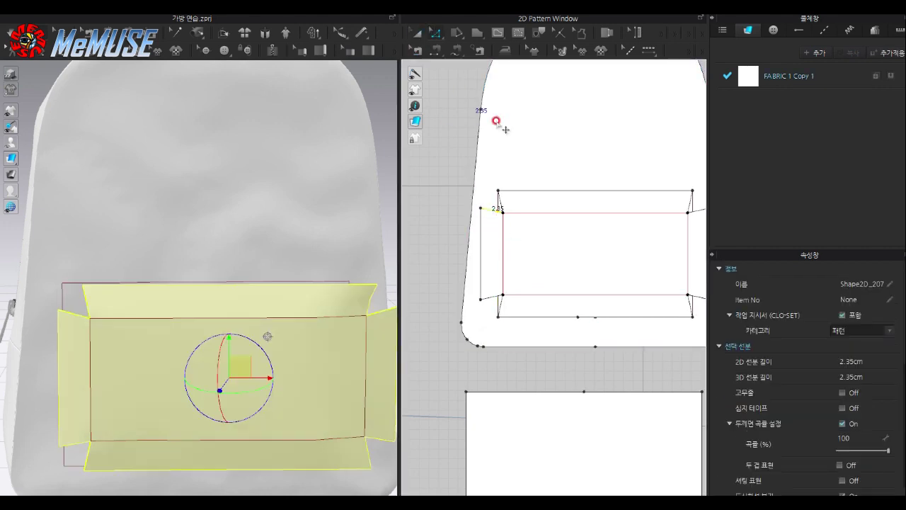
pyautogui.press('a')
pyautogui.click(514, 162)
pyautogui.click(492, 221)
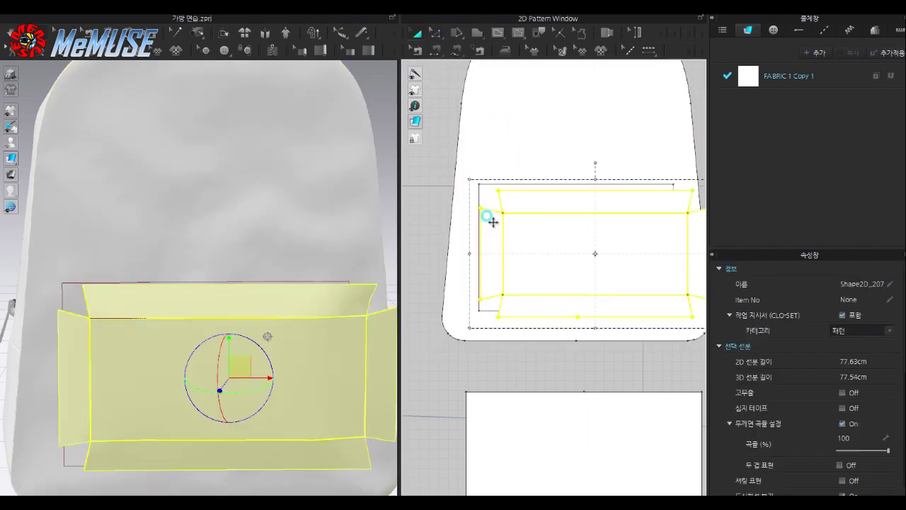
pyautogui.moveTo(493, 221); pyautogui.dragTo(491, 196)
pyautogui.scroll(-1, 634, 334)
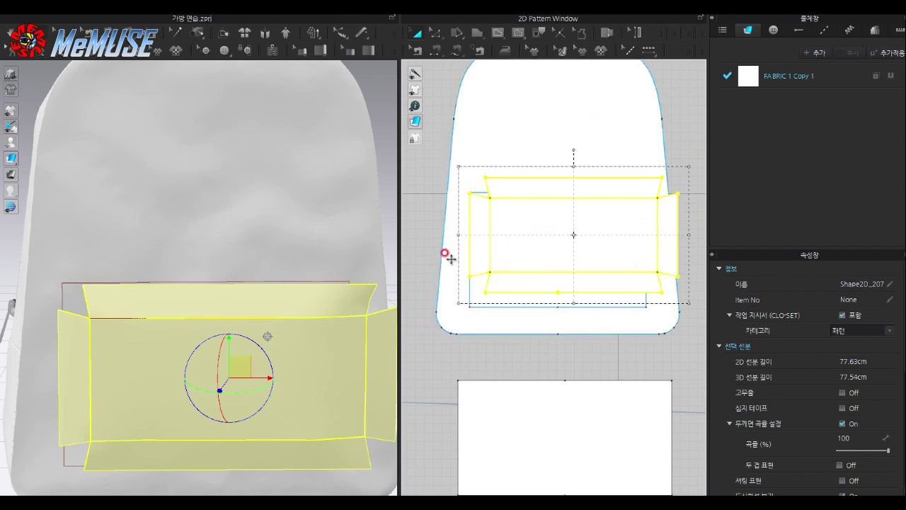
pyautogui.click(453, 259)
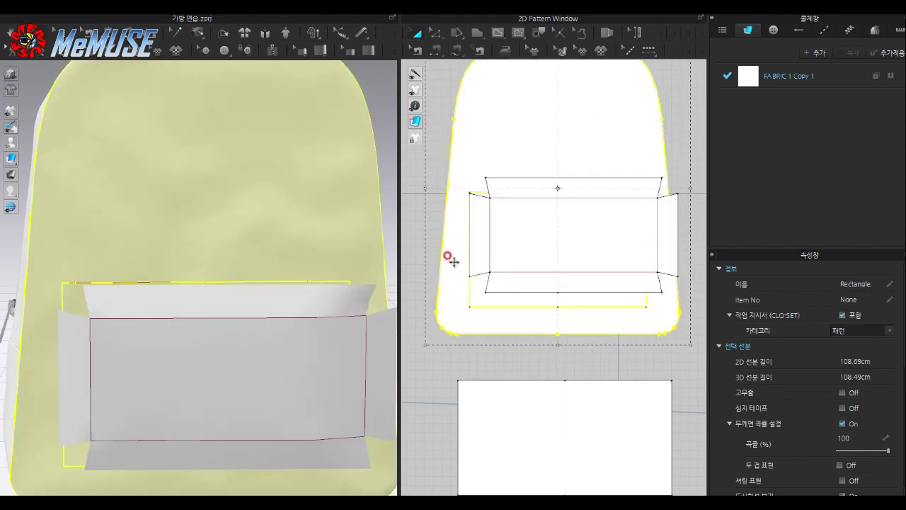
pyautogui.click(481, 273)
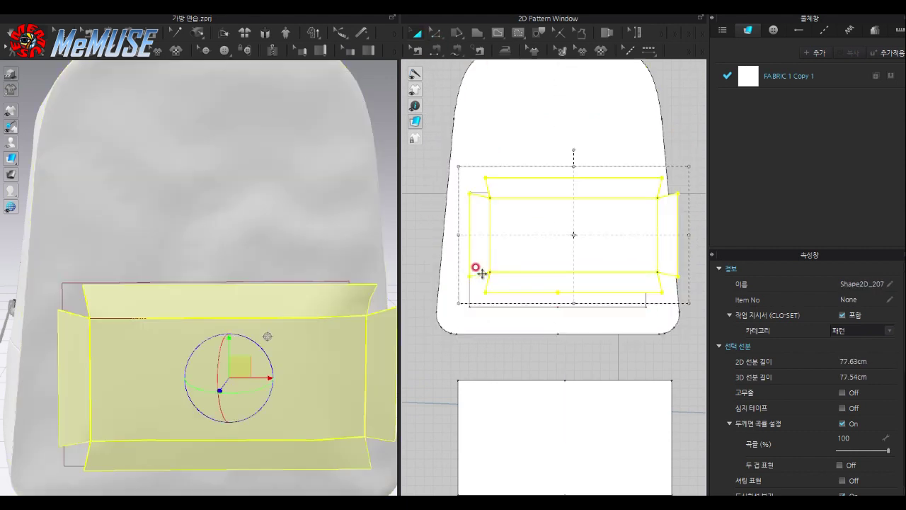
# Step: Move the pocket down by an exact distance, then left above the small square
pyautogui.click(436, 33)
pyautogui.moveTo(456, 259); pyautogui.dragTo(679, 299)
pyautogui.scroll(2, 619, 300)
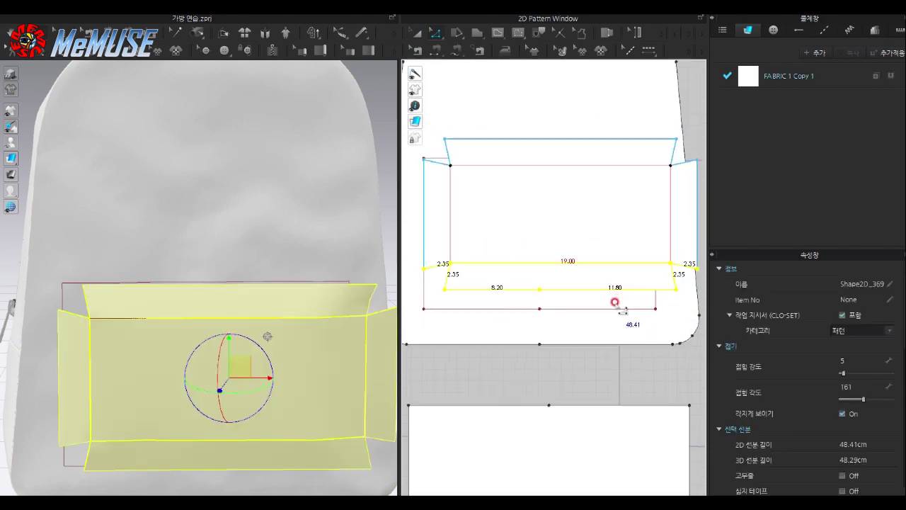
pyautogui.moveTo(539, 288); pyautogui.dragTo(546, 307)
pyautogui.rightClick(546, 307)
pyautogui.click(426, 273)
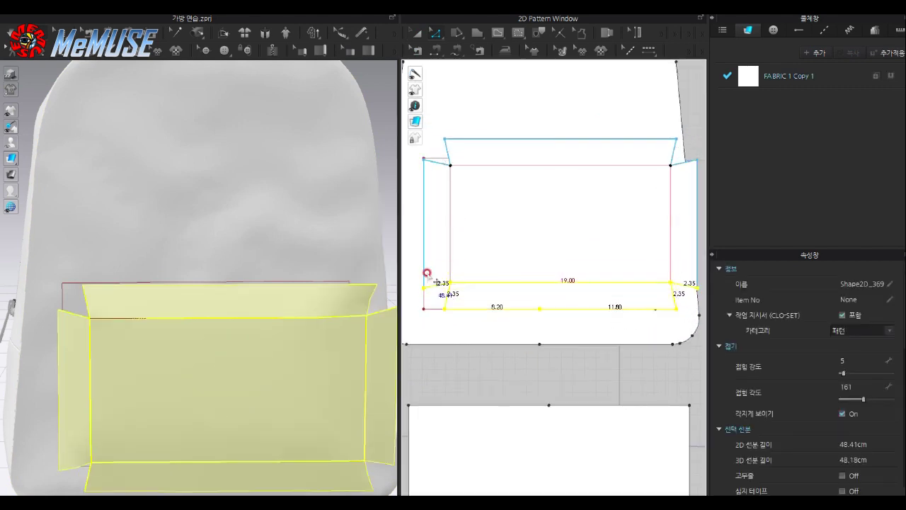
pyautogui.scroll(-5, 562, 303)
pyautogui.press('Escape')
pyautogui.click(542, 273)
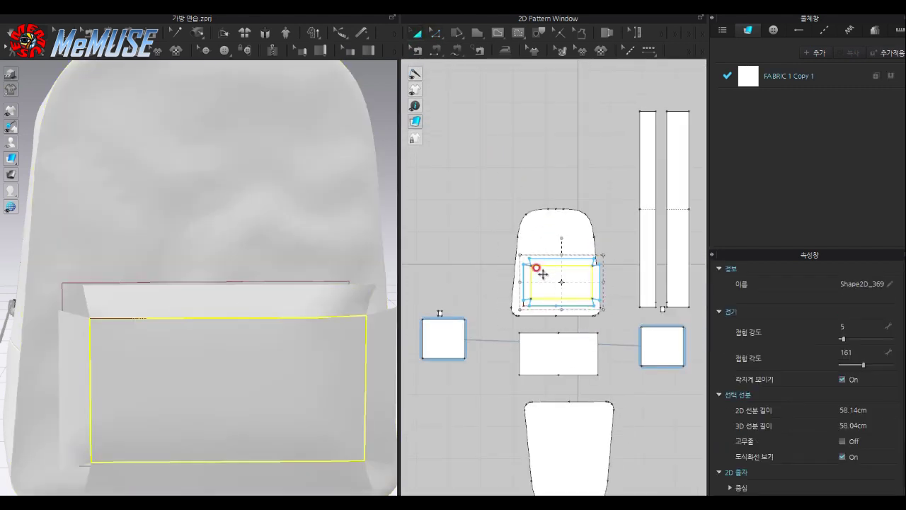
pyautogui.moveTo(544, 260); pyautogui.dragTo(442, 263)
pyautogui.click(461, 223)
# Step: Sew the pocket's top edge to the front panel's rectangle outline
pyautogui.scroll(2, 463, 241)
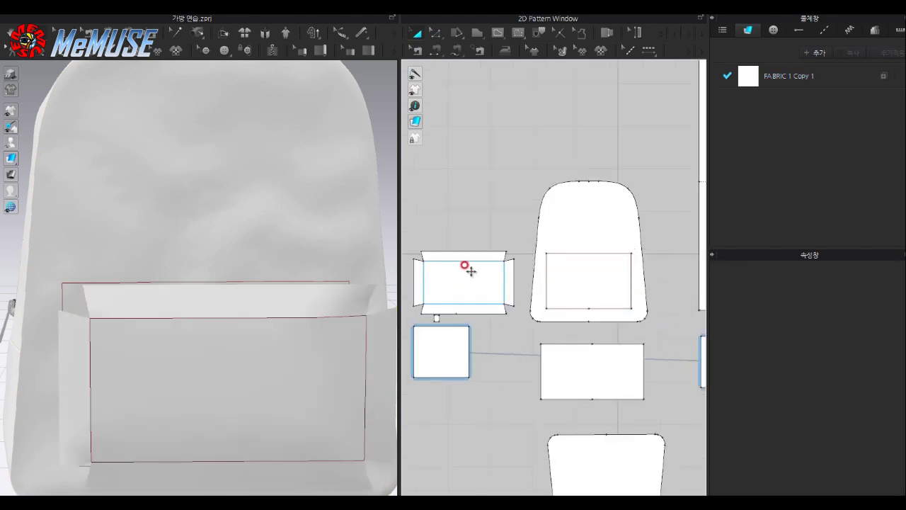
pyautogui.scroll(2, 489, 304)
pyautogui.click(217, 293)
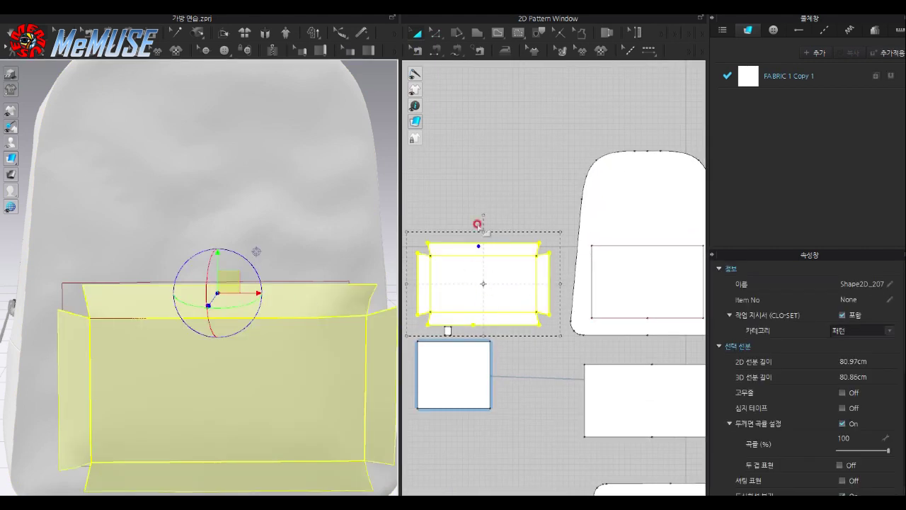
pyautogui.click(455, 50)
pyautogui.click(439, 246)
pyautogui.scroll(-2, 591, 280)
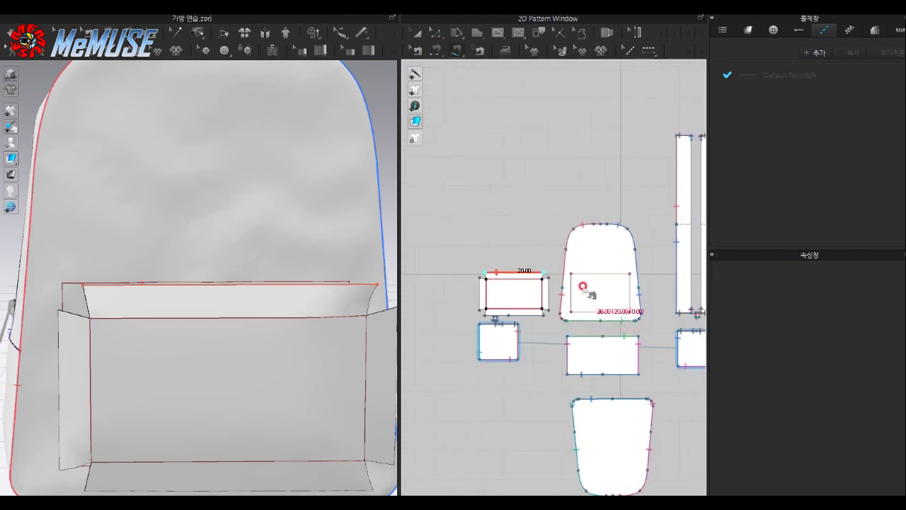
pyautogui.click(628, 276)
pyautogui.scroll(1, 573, 311)
pyautogui.scroll(1, 545, 289)
pyautogui.scroll(2, 539, 240)
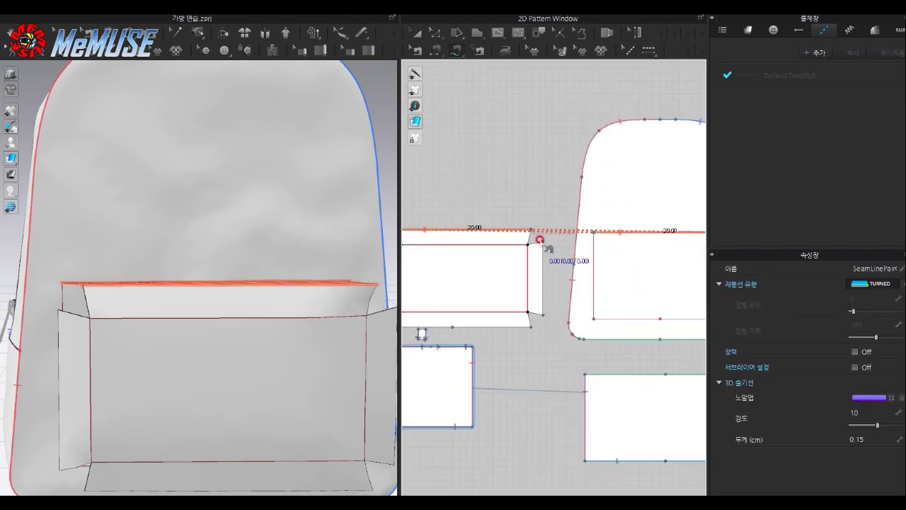
# Step: Sew the flap's short bottom edge to its matching edge
pyautogui.click(530, 239)
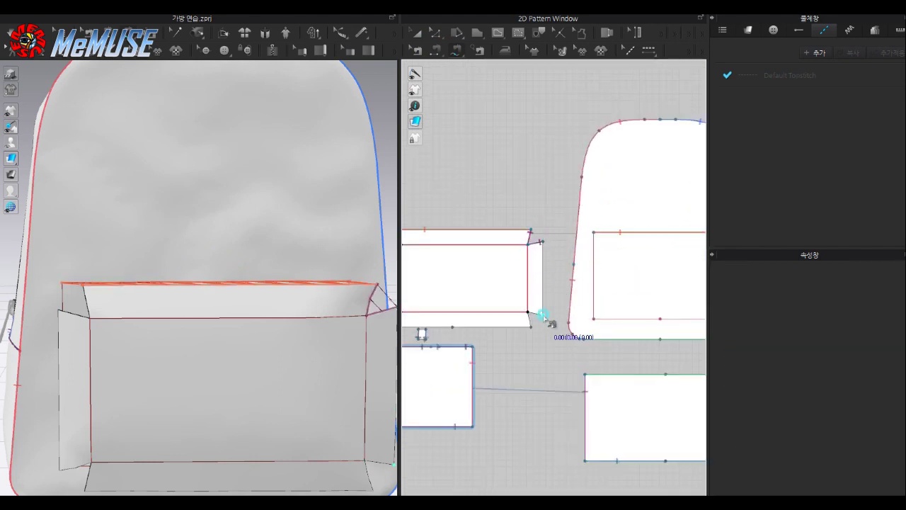
pyautogui.click(533, 323)
pyautogui.scroll(-2, 498, 354)
pyautogui.scroll(3, 453, 343)
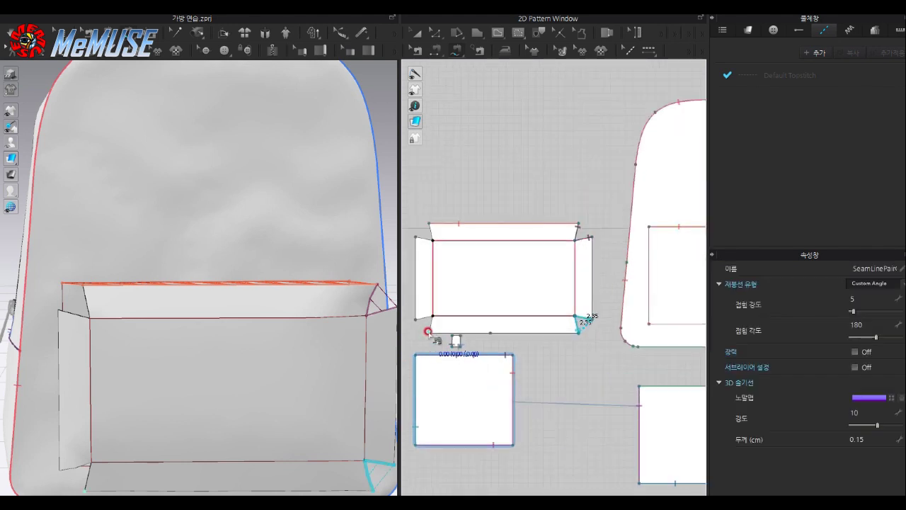
pyautogui.click(431, 313)
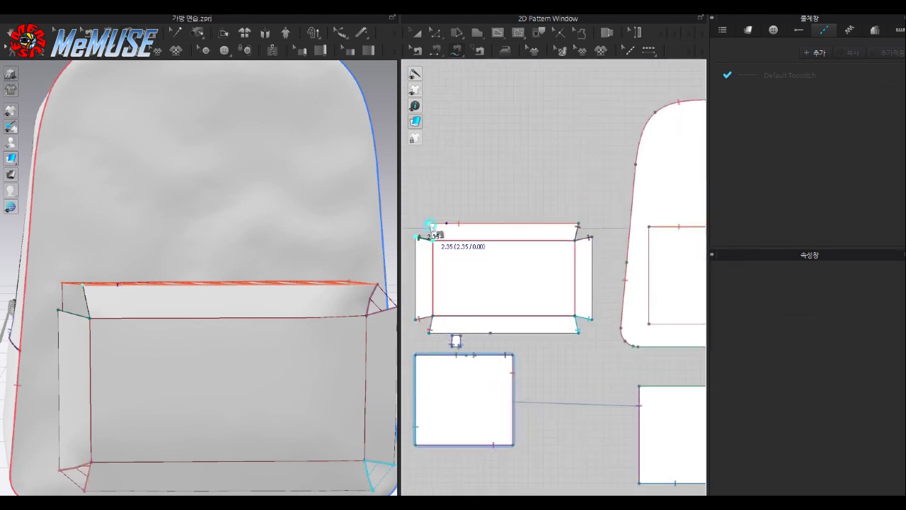
# Step: Sew the pocket's 11.07 side edge to the outline's right side
pyautogui.click(431, 225)
pyautogui.scroll(-3, 439, 234)
pyautogui.scroll(2, 569, 253)
pyautogui.click(560, 262)
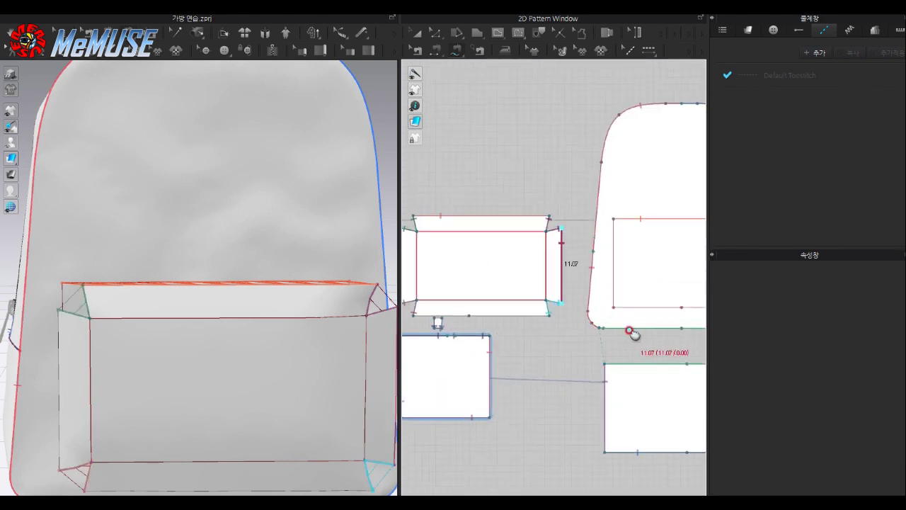
pyautogui.moveTo(629, 330); pyautogui.dragTo(516, 330, button='middle')
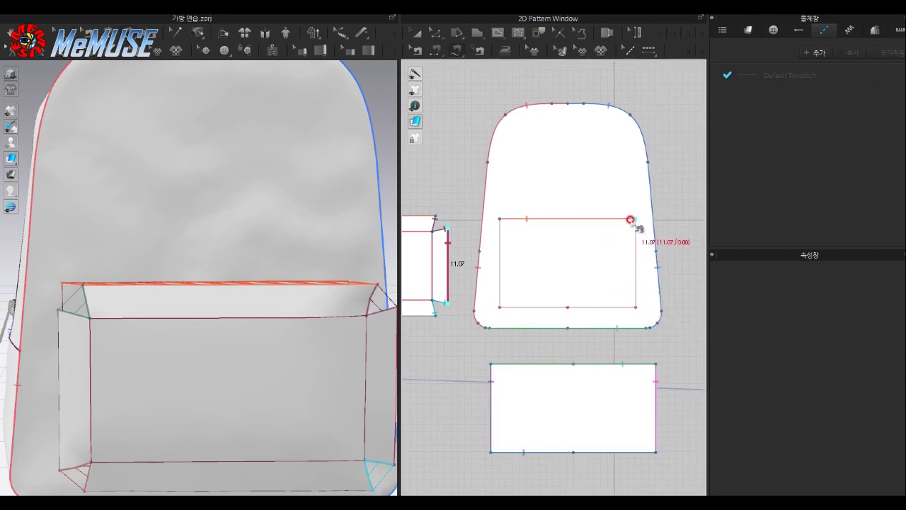
pyautogui.click(636, 218)
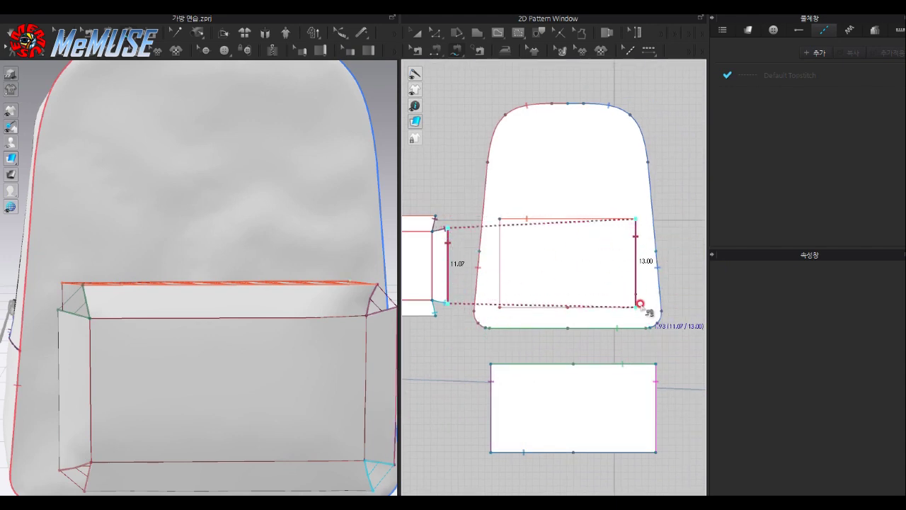
pyautogui.click(636, 306)
pyautogui.moveTo(346, 384); pyautogui.dragTo(177, 356, button='right')
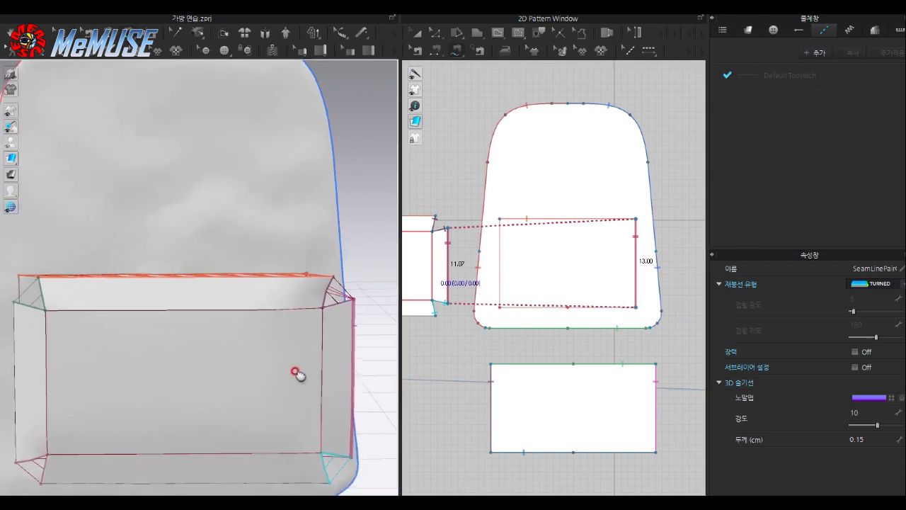
pyautogui.scroll(-3, 538, 314)
pyautogui.scroll(2, 482, 314)
pyautogui.moveTo(470, 315); pyautogui.dragTo(495, 305, button='middle')
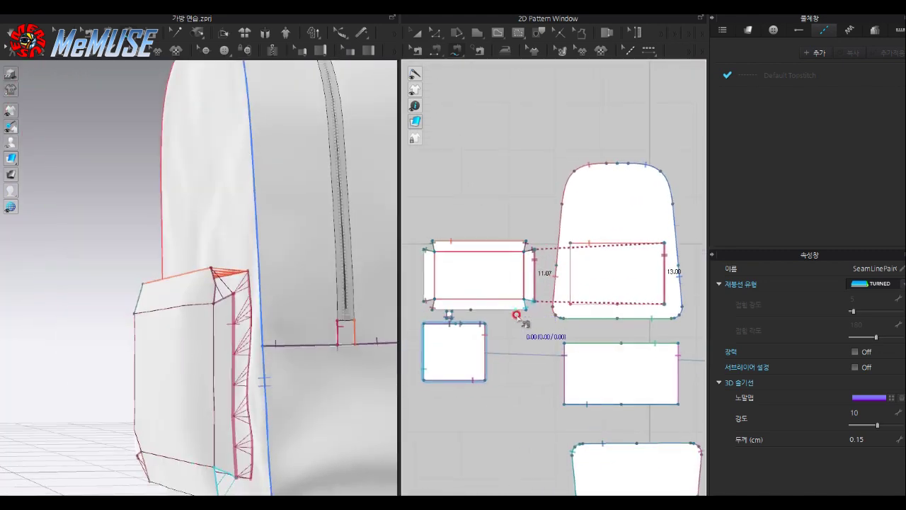
# Step: Sew the pocket's other 11.07 side edge to the outline's left side
pyautogui.press('Escape')
pyautogui.click(582, 304)
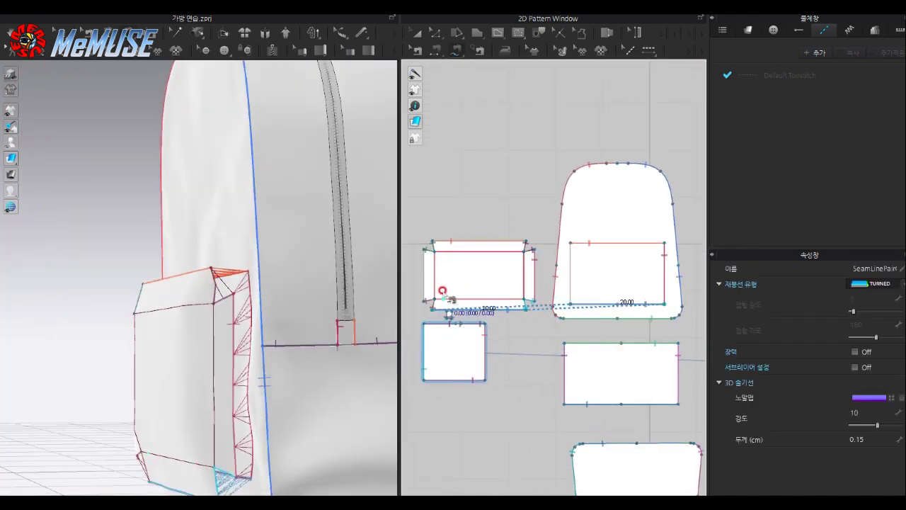
pyautogui.click(424, 290)
pyautogui.click(423, 253)
pyautogui.click(570, 304)
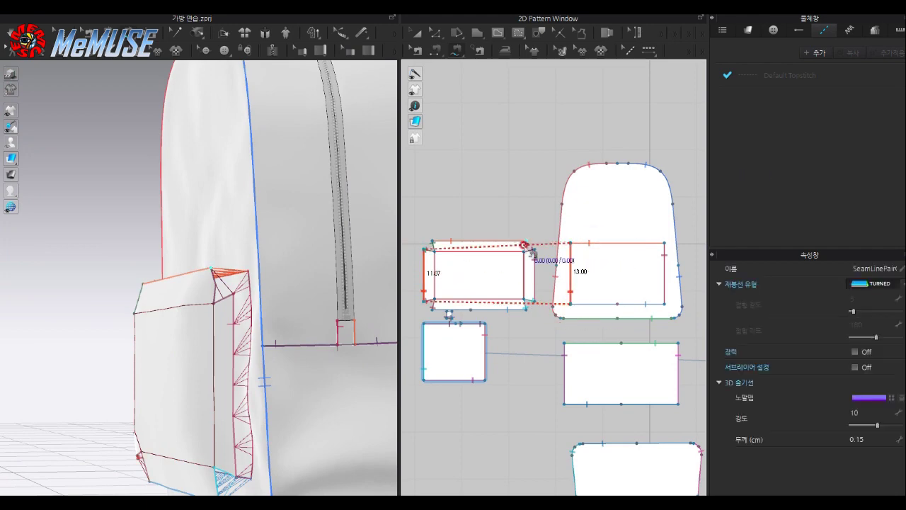
pyautogui.click(571, 244)
pyautogui.scroll(-3, 572, 255)
pyautogui.moveTo(347, 303)
pyautogui.mouseDown(button='right')
pyautogui.moveTo(260, 400)
pyautogui.moveTo(303, 344)
pyautogui.moveTo(141, 335)
pyautogui.mouseUp(button='right')
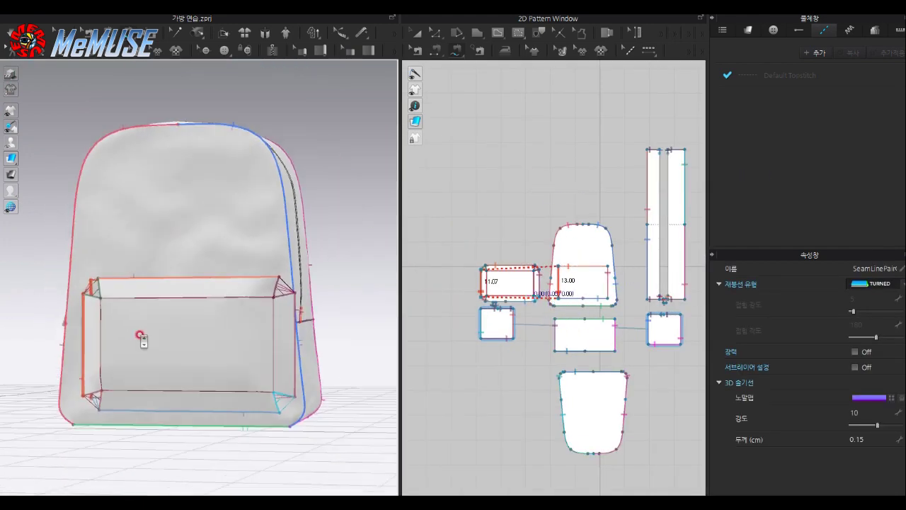
pyautogui.moveTo(398, 295); pyautogui.dragTo(501, 302)
pyautogui.moveTo(453, 305); pyautogui.dragTo(370, 307, button='right')
# Step: Simulate to drape the sewn pocket onto the backpack front
pyautogui.press('space')
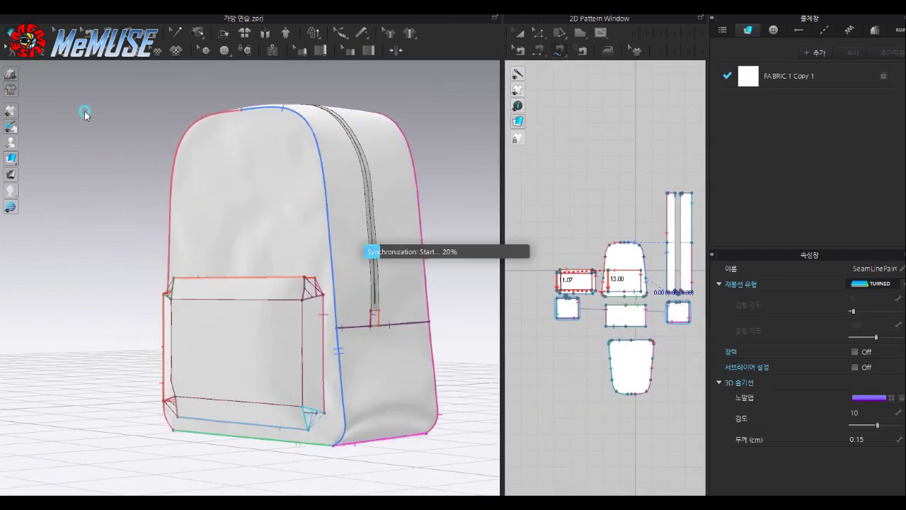
pyautogui.moveTo(427, 267)
pyautogui.mouseDown(button='right')
pyautogui.moveTo(354, 338)
pyautogui.moveTo(295, 366)
pyautogui.moveTo(207, 368)
pyautogui.mouseUp(button='right')
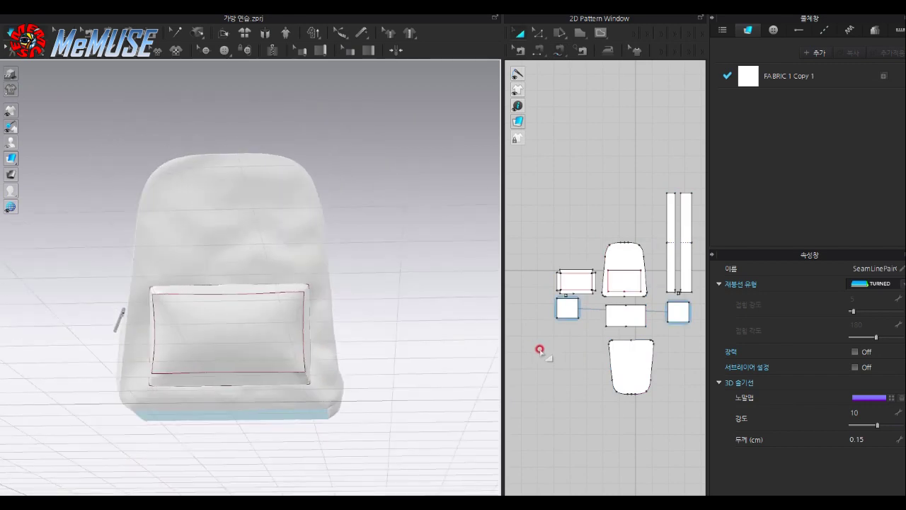
pyautogui.moveTo(375, 343); pyautogui.dragTo(425, 332, button='right')
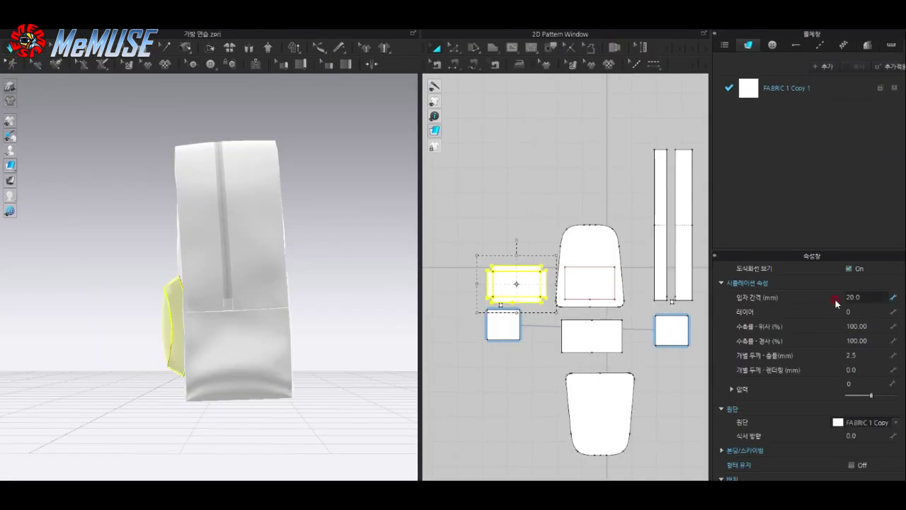
# Step: Set the pocket's particle distance to 5 mm and rendering thickness to 1.5
pyautogui.write('5')
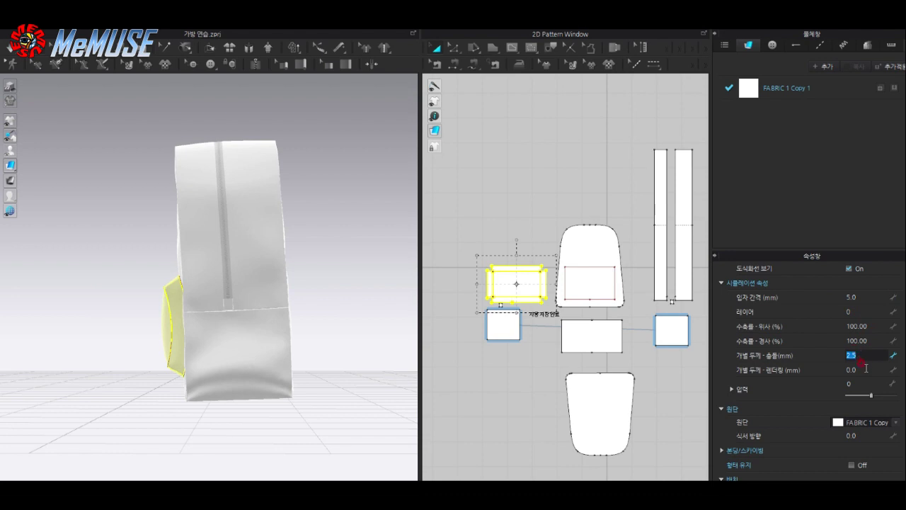
pyautogui.click(864, 369)
pyautogui.write('1.5')
pyautogui.click(471, 384)
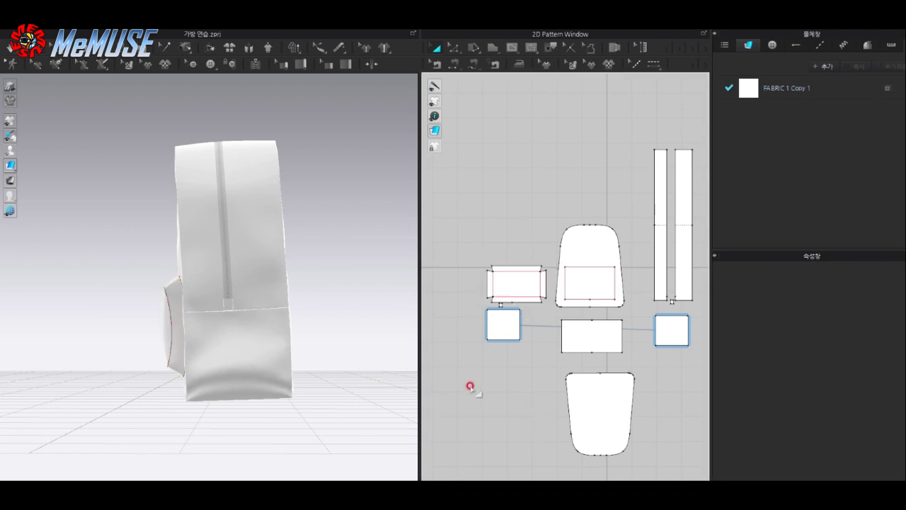
pyautogui.moveTo(407, 332); pyautogui.dragTo(378, 277, button='right')
pyautogui.moveTo(228, 336)
pyautogui.mouseDown(button='right')
pyautogui.moveTo(198, 344)
pyautogui.moveTo(324, 361)
pyautogui.moveTo(280, 366)
pyautogui.moveTo(259, 293)
pyautogui.mouseUp(button='right')
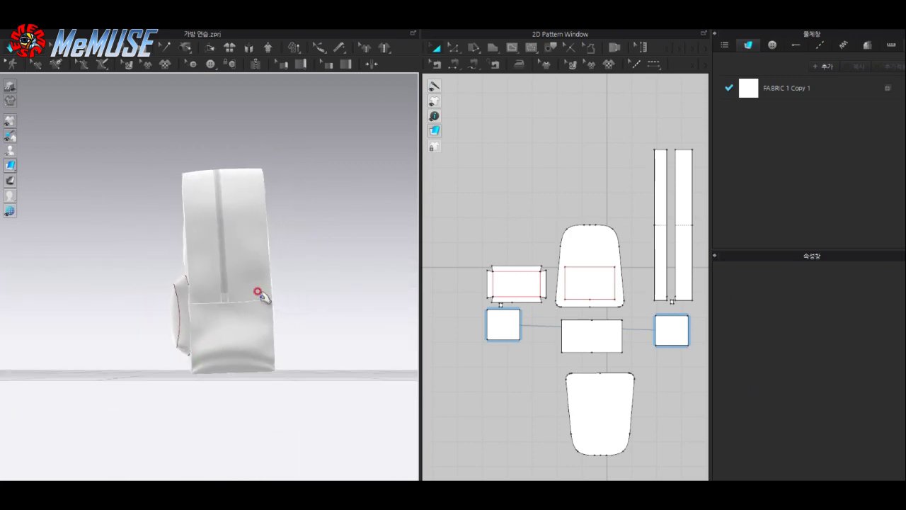
# Step: Draw an internal rectangle near the pocket's top edge and resize it to 17.50 × 1.20 cm
pyautogui.click(300, 210)
pyautogui.moveTo(299, 210)
pyautogui.mouseDown(button='right')
pyautogui.moveTo(256, 259)
pyautogui.moveTo(212, 269)
pyautogui.mouseUp(button='right')
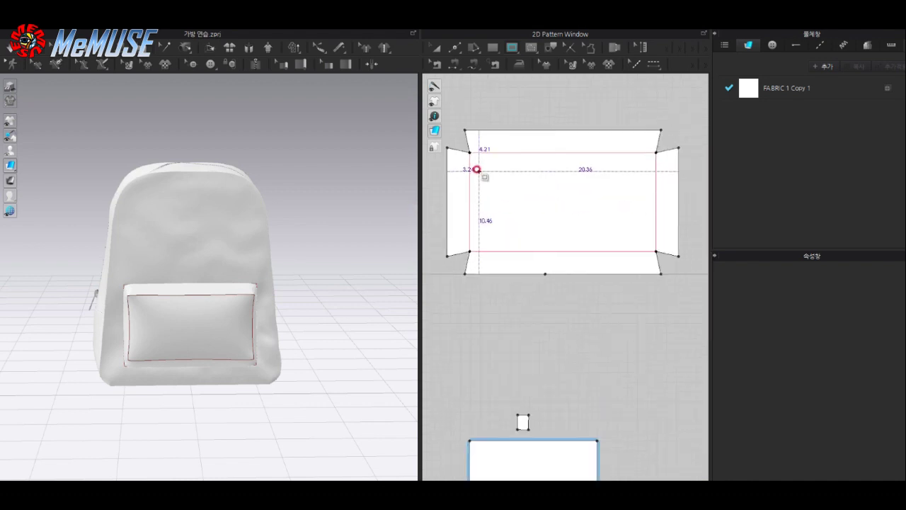
pyautogui.moveTo(475, 166); pyautogui.dragTo(649, 180)
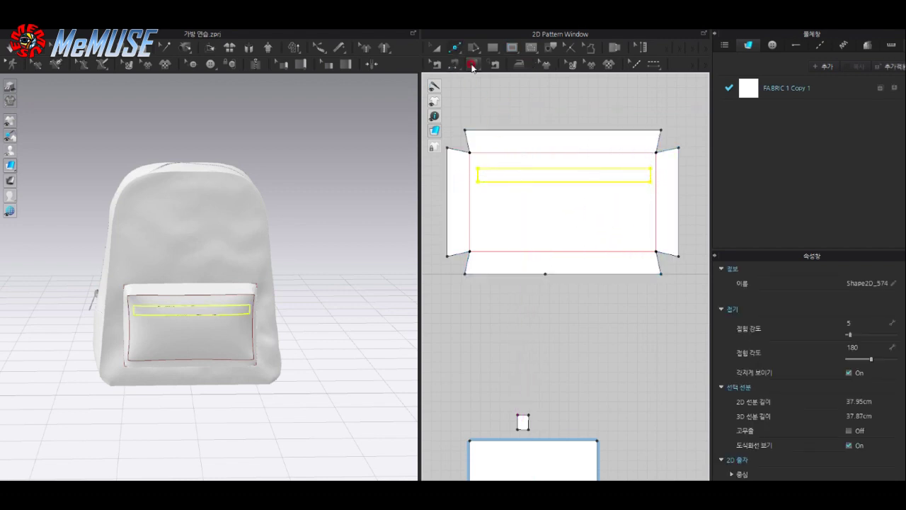
pyautogui.click(453, 47)
pyautogui.click(489, 65)
pyautogui.press('a')
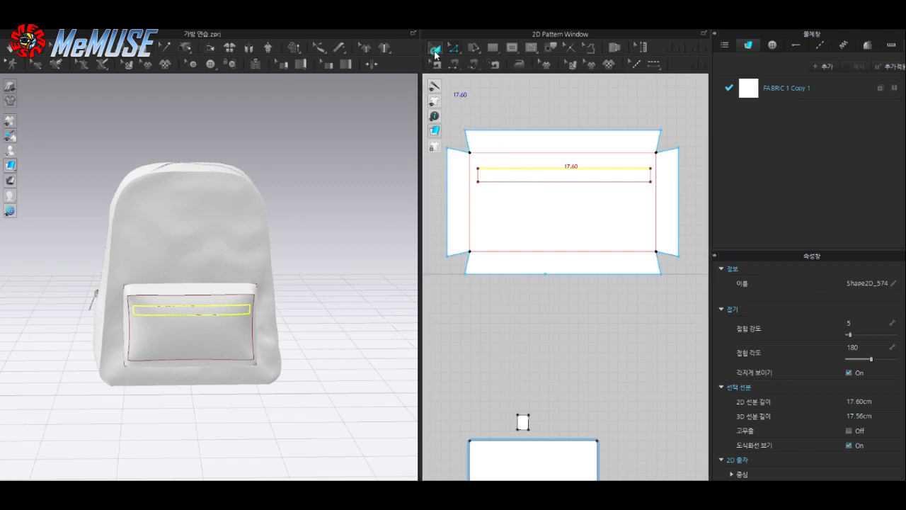
pyautogui.moveTo(660, 159); pyautogui.dragTo(655, 168)
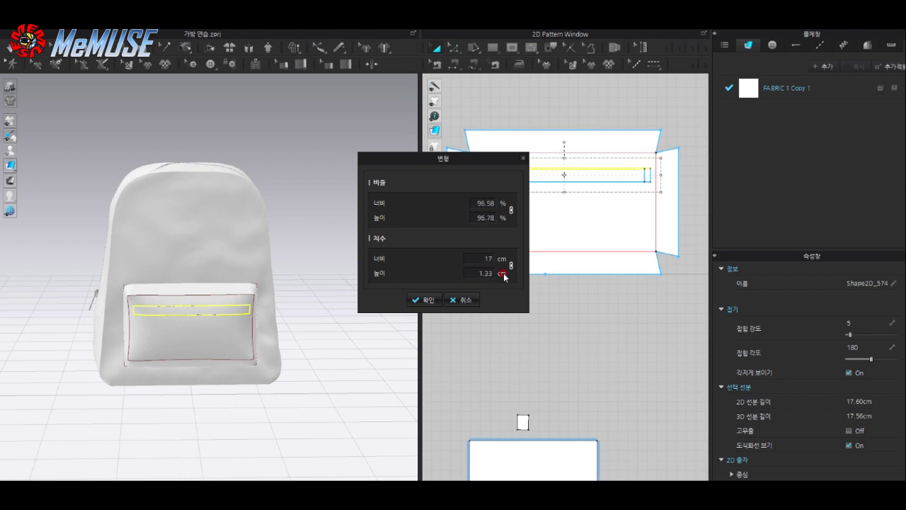
pyautogui.moveTo(458, 162); pyautogui.dragTo(381, 191)
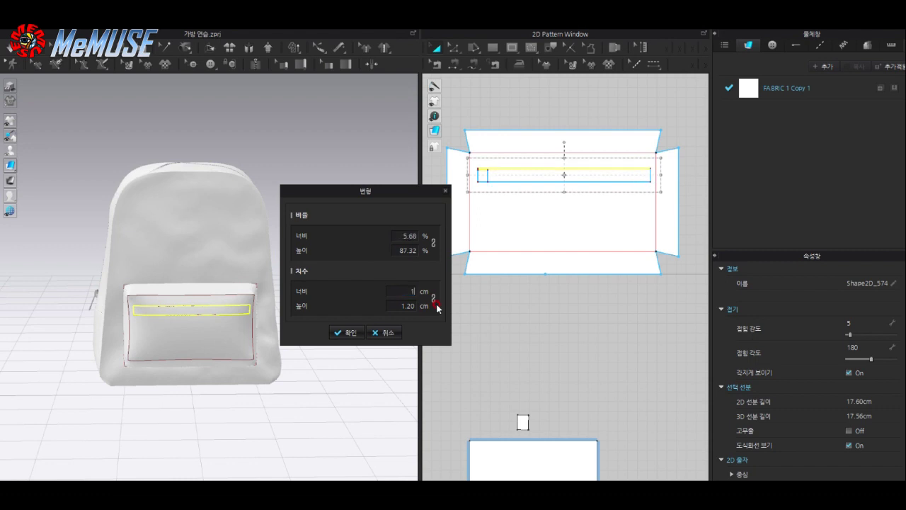
pyautogui.click(354, 333)
# Step: Cut the thin rectangle out as its own piece and delete it, leaving a slot
pyautogui.rightClick(527, 180)
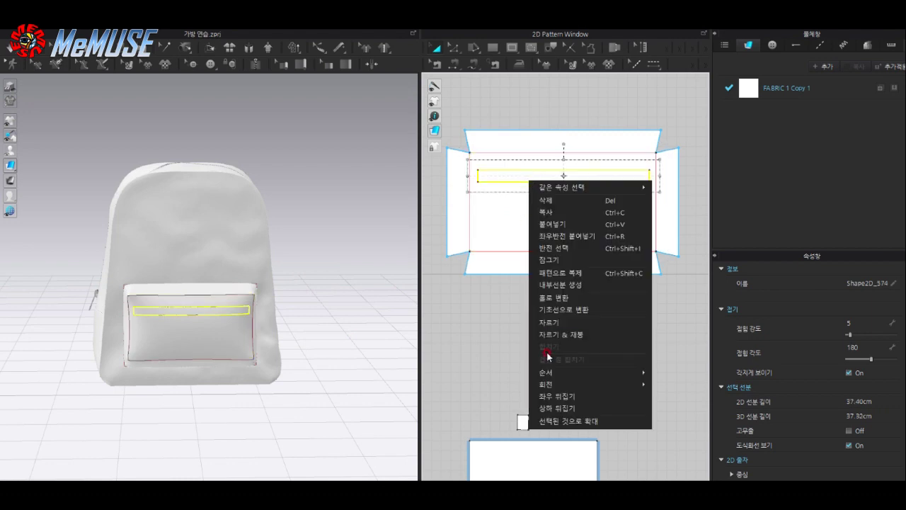
pyautogui.click(559, 322)
pyautogui.moveTo(601, 174); pyautogui.dragTo(575, 309)
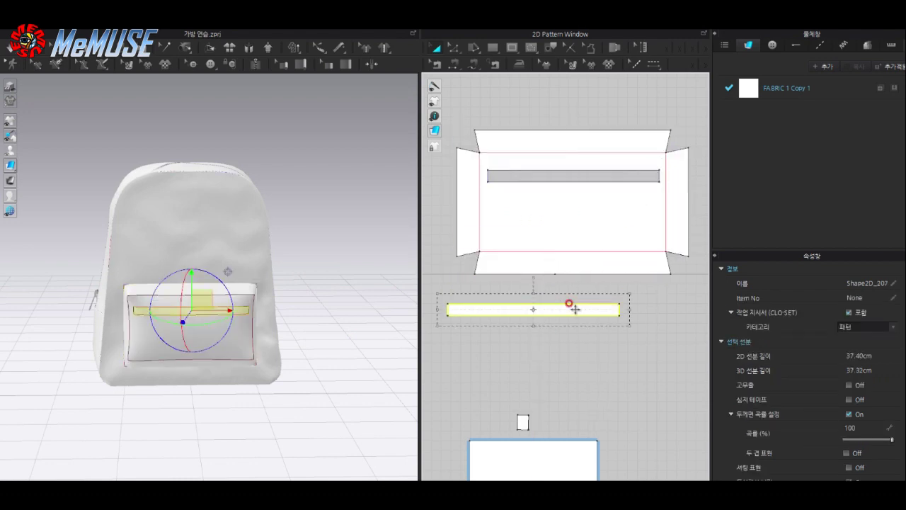
pyautogui.press('Delete')
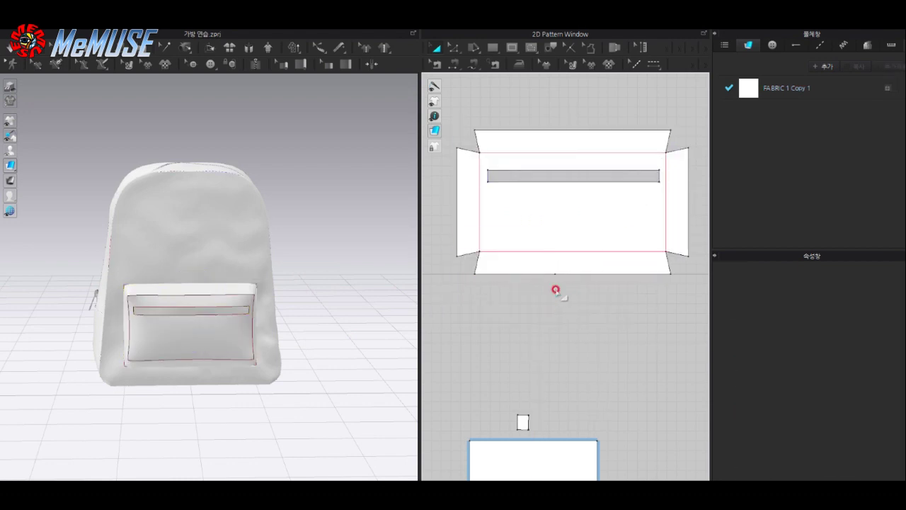
# Step: Create a 17.44 cm zipper joining the slot's top and bottom edges
pyautogui.click(256, 64)
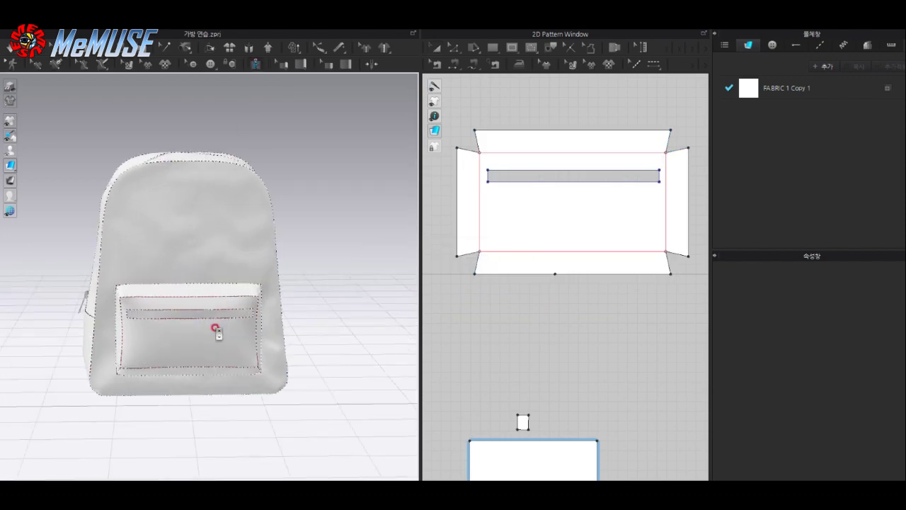
pyautogui.scroll(3, 217, 328)
pyautogui.scroll(3, 81, 339)
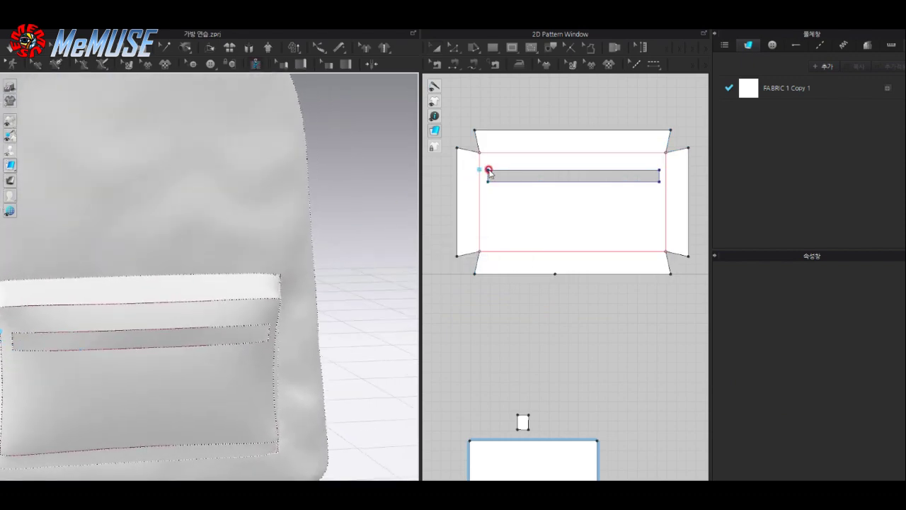
pyautogui.scroll(5, 538, 179)
pyautogui.scroll(-3, 585, 186)
pyautogui.moveTo(419, 234); pyautogui.dragTo(314, 234)
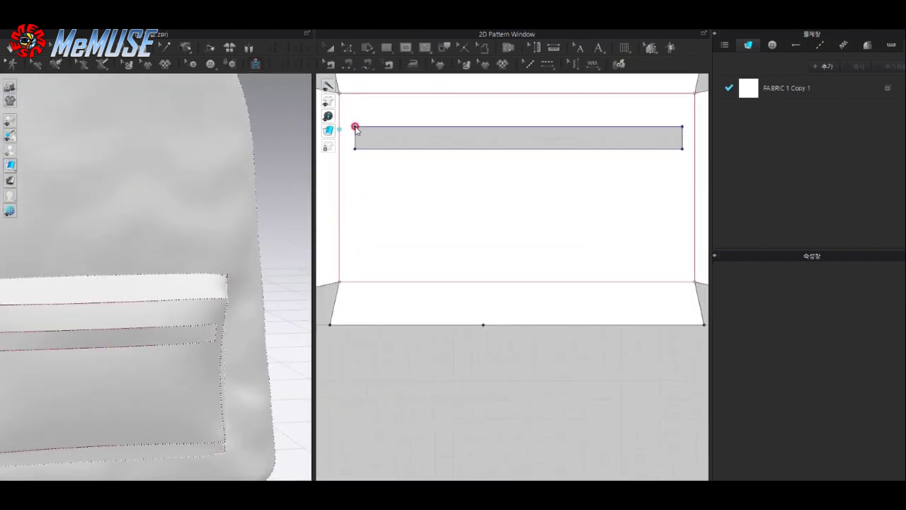
pyautogui.click(682, 129)
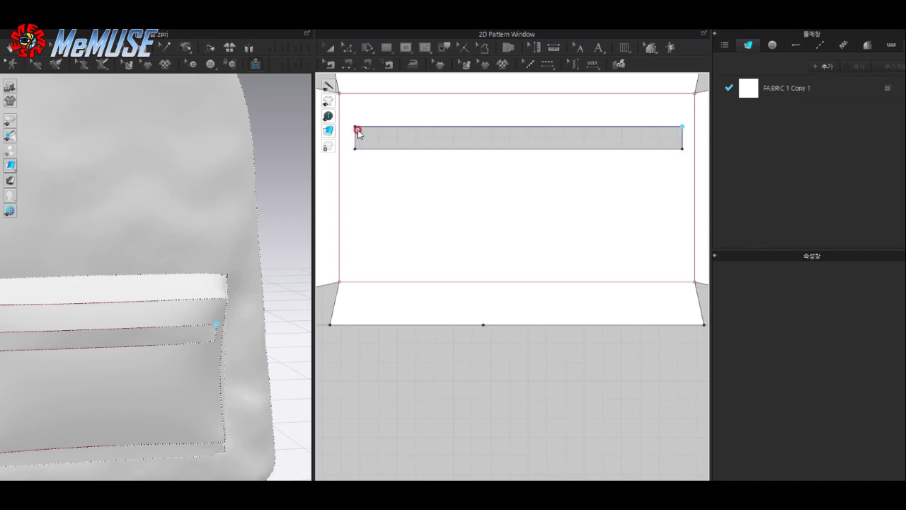
pyautogui.scroll(-5, 103, 317)
pyautogui.moveTo(313, 339); pyautogui.dragTo(542, 333)
pyautogui.scroll(5, 267, 376)
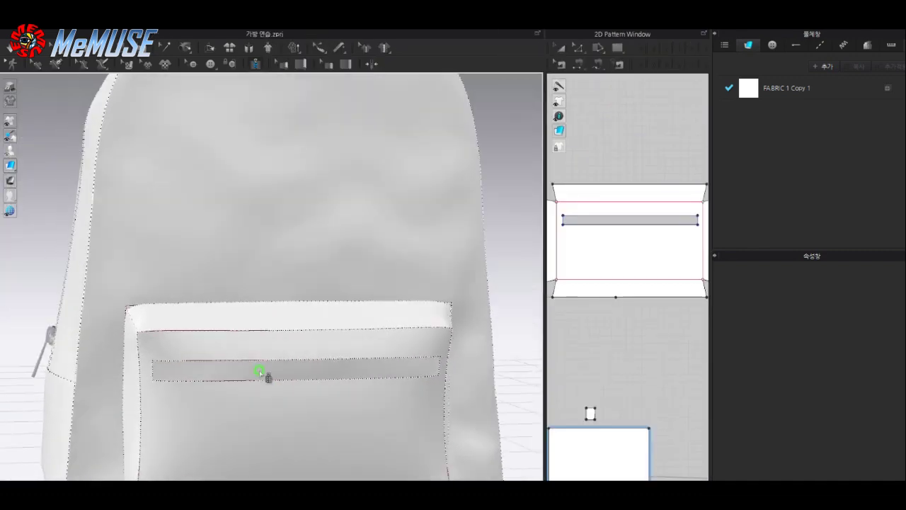
pyautogui.scroll(3, 268, 377)
pyautogui.click(112, 331)
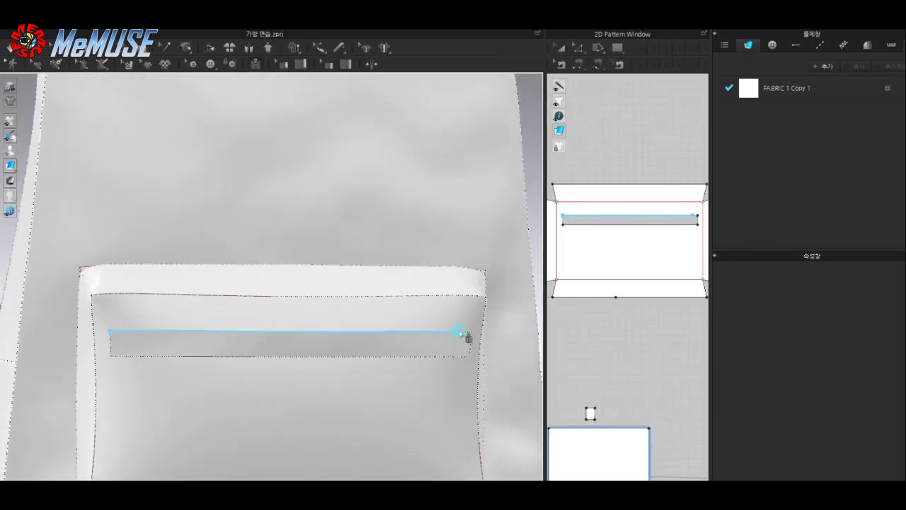
pyautogui.click(471, 334)
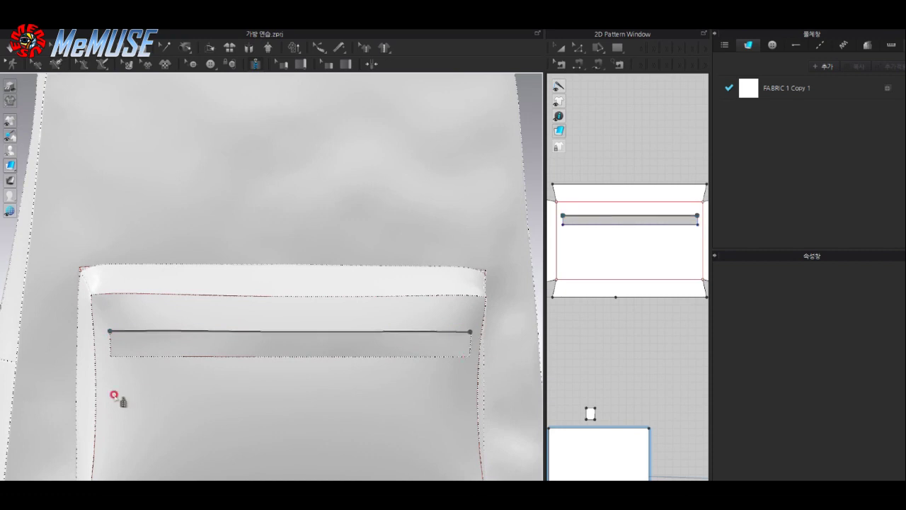
pyautogui.click(111, 356)
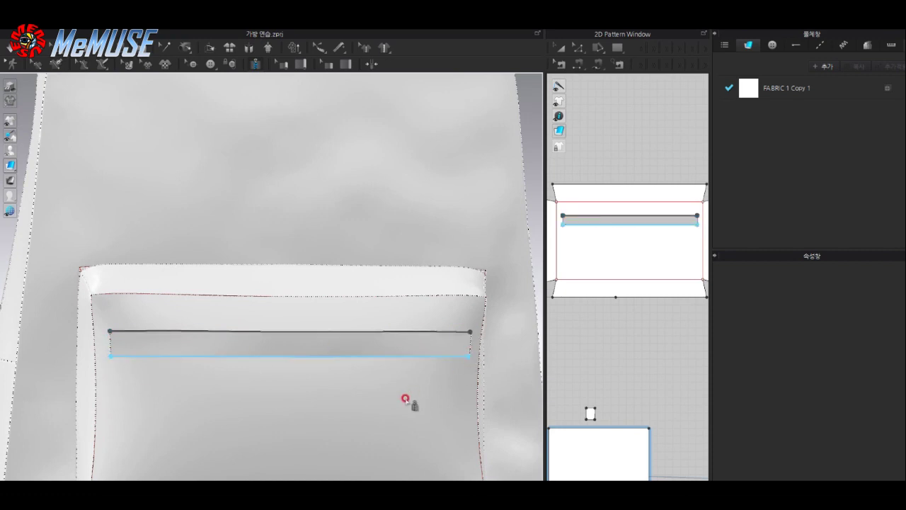
pyautogui.click(447, 375)
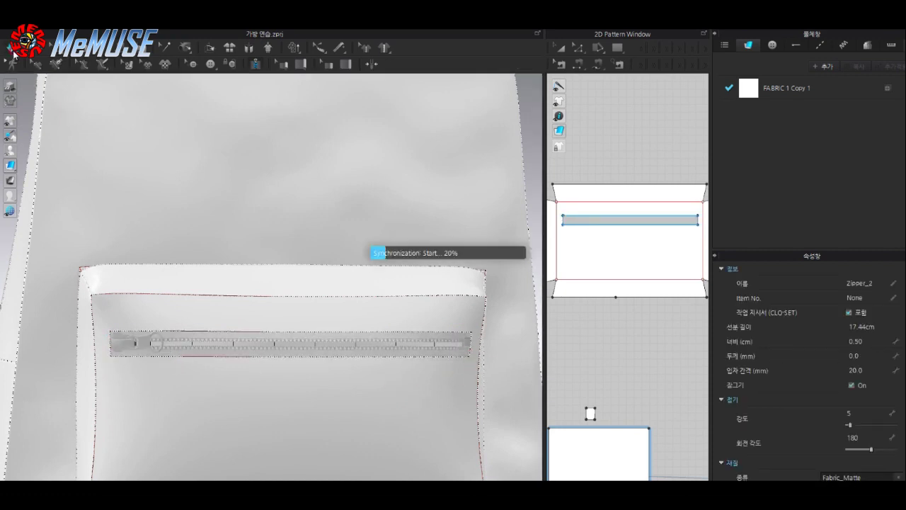
# Step: Select the pocket zipper's slider and give it a different puller in the Property Editor
pyautogui.moveTo(293, 236); pyautogui.dragTo(195, 274, button='right')
pyautogui.scroll(-3, 132, 358)
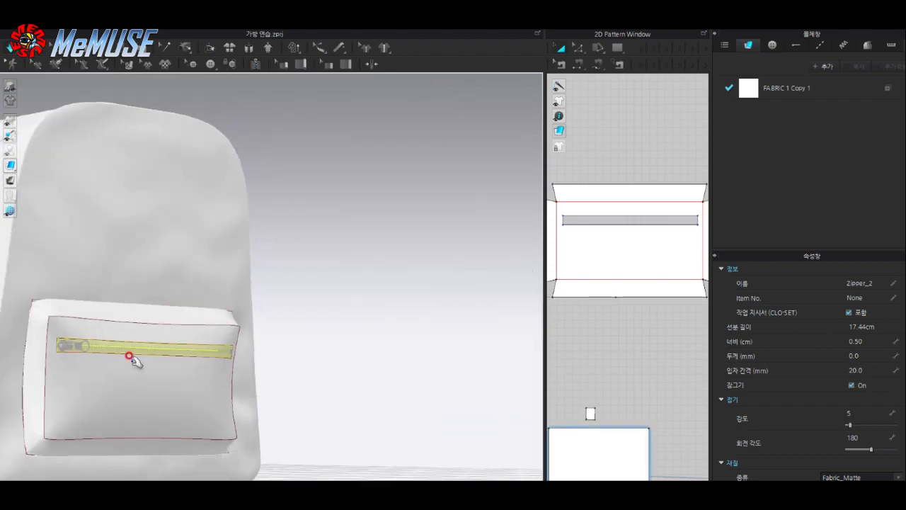
pyautogui.scroll(-2, 196, 370)
pyautogui.moveTo(196, 370); pyautogui.dragTo(396, 378, button='right')
pyautogui.scroll(-2, 467, 364)
pyautogui.click(467, 363)
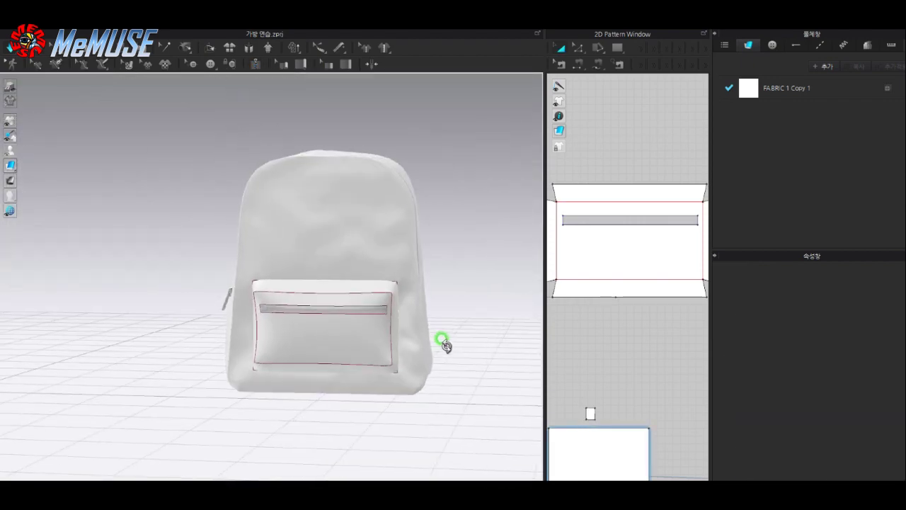
pyautogui.moveTo(441, 344); pyautogui.dragTo(368, 320, button='right')
pyautogui.scroll(3, 348, 323)
pyautogui.scroll(3, 366, 323)
pyautogui.click(363, 323)
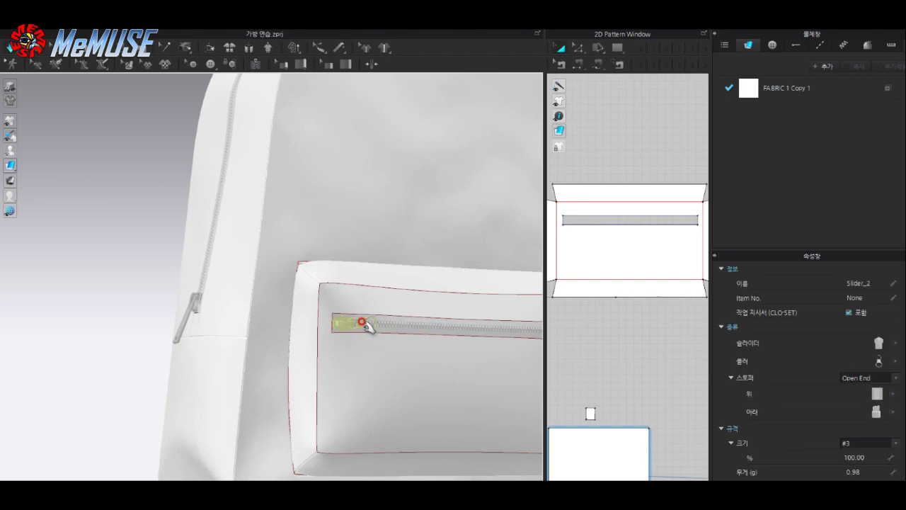
pyautogui.click(894, 362)
pyautogui.click(788, 453)
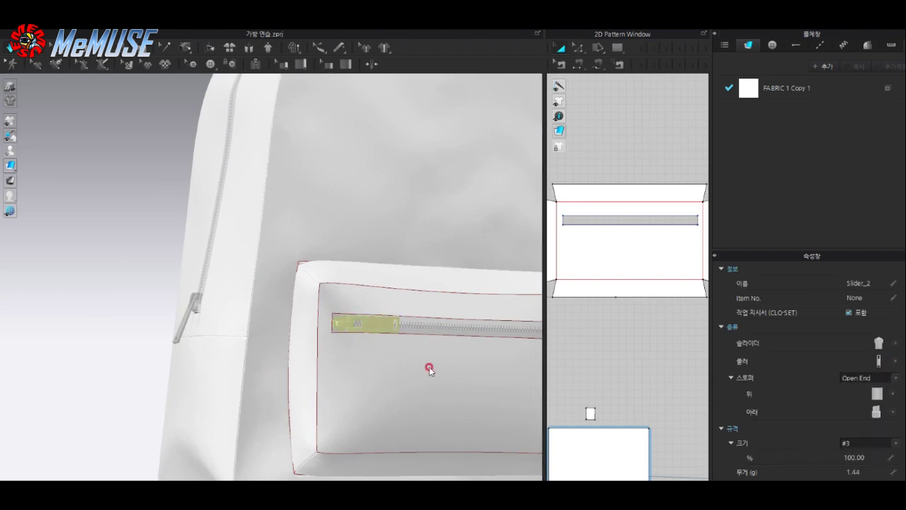
# Step: Slide the zipper slider along to the zipper's left end
pyautogui.moveTo(384, 354)
pyautogui.mouseDown(button='right')
pyautogui.moveTo(387, 322)
pyautogui.moveTo(380, 325)
pyautogui.mouseUp(button='right')
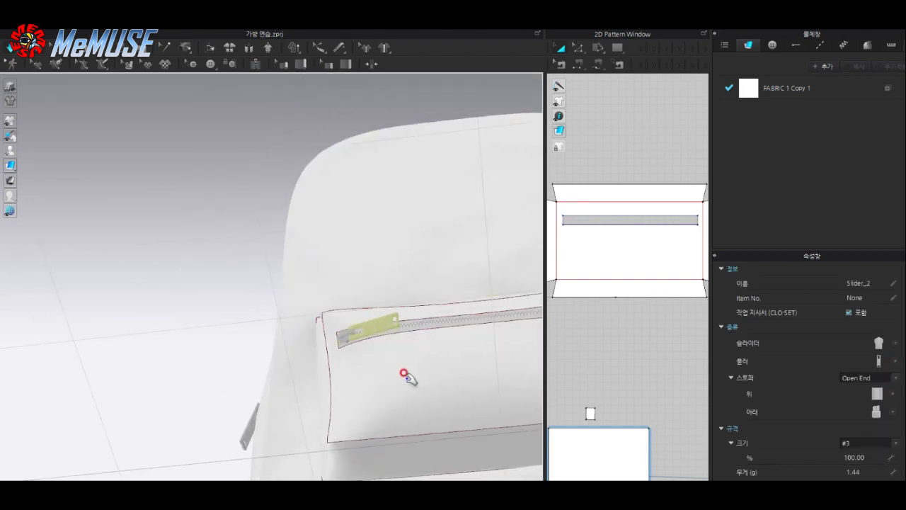
pyautogui.moveTo(404, 374)
pyautogui.mouseDown(button='right')
pyautogui.moveTo(421, 435)
pyautogui.moveTo(370, 319)
pyautogui.moveTo(362, 265)
pyautogui.mouseUp(button='right')
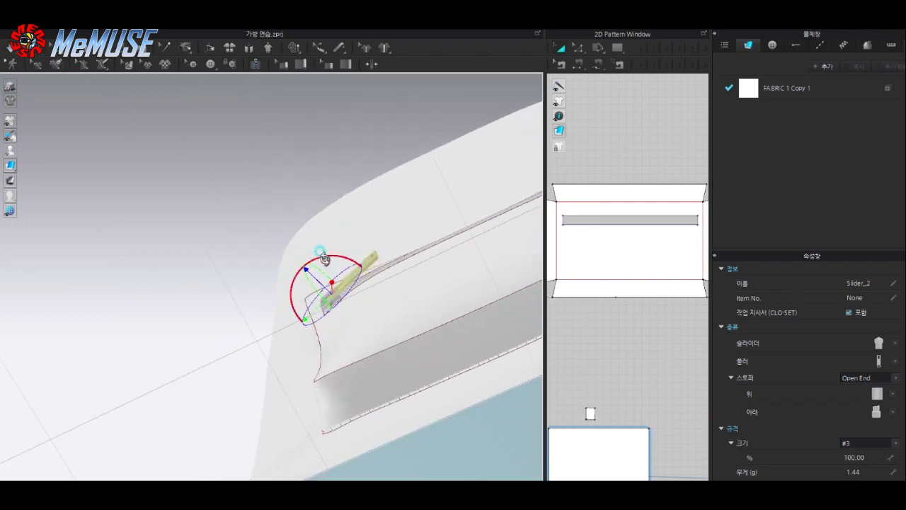
pyautogui.moveTo(323, 259)
pyautogui.mouseDown(button='right')
pyautogui.moveTo(251, 398)
pyautogui.moveTo(378, 380)
pyautogui.moveTo(411, 444)
pyautogui.mouseUp(button='right')
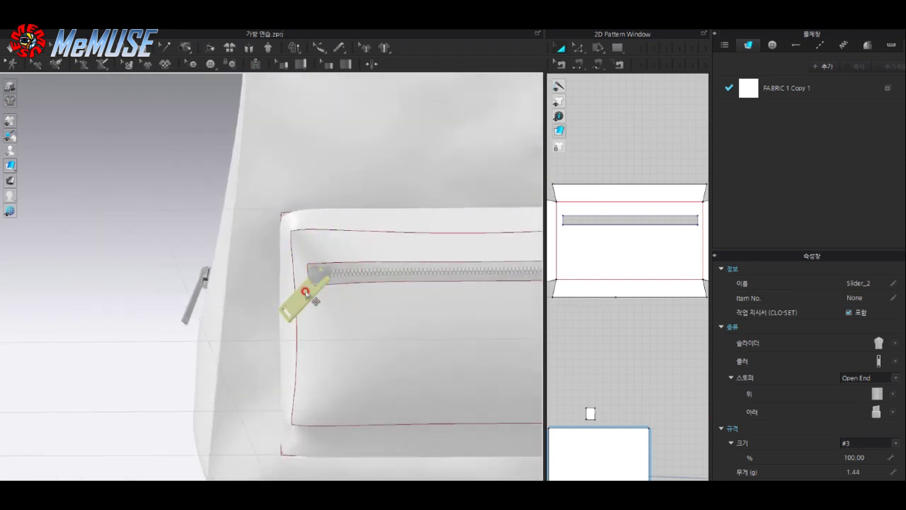
pyautogui.moveTo(319, 268); pyautogui.dragTo(310, 267)
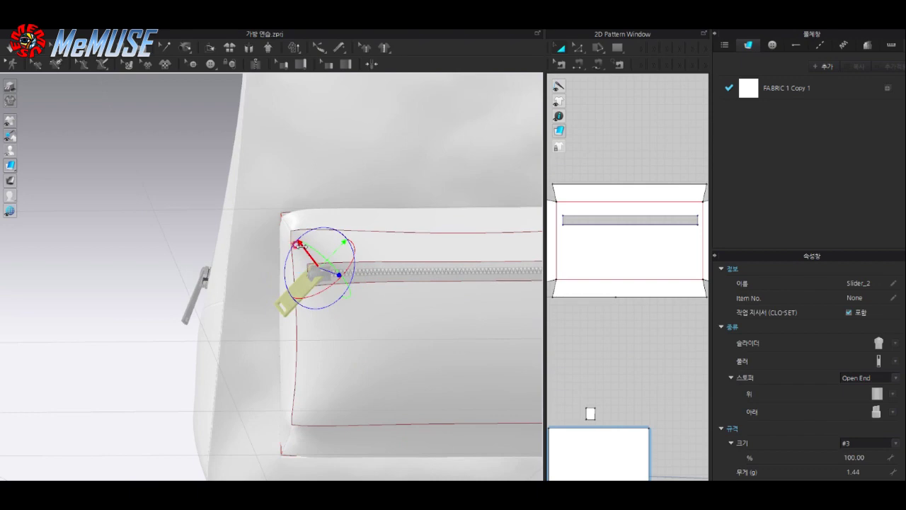
# Step: Reselect the zipper slider and bring up its rotation handles to turn it
pyautogui.moveTo(349, 298)
pyautogui.mouseDown(button='right')
pyautogui.moveTo(330, 269)
pyautogui.moveTo(378, 334)
pyautogui.mouseUp(button='right')
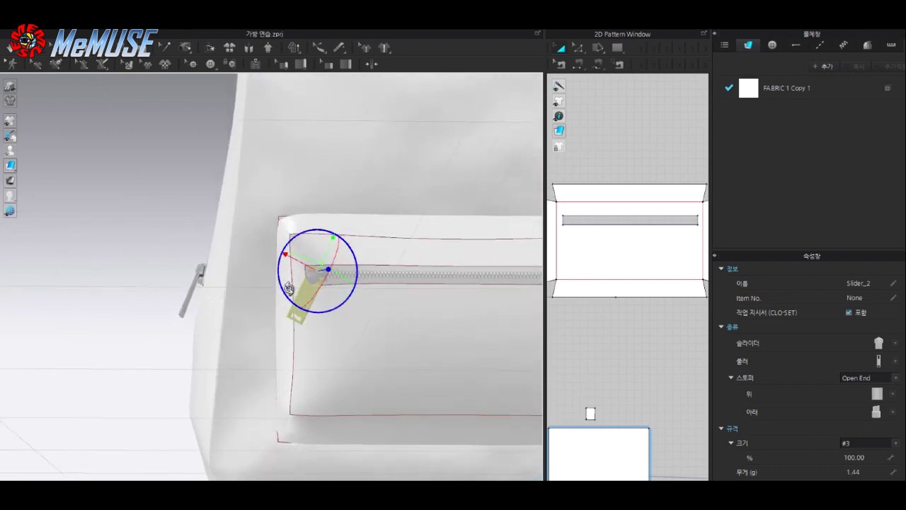
pyautogui.click(407, 331)
pyautogui.scroll(-5, 406, 333)
pyautogui.scroll(5, 316, 309)
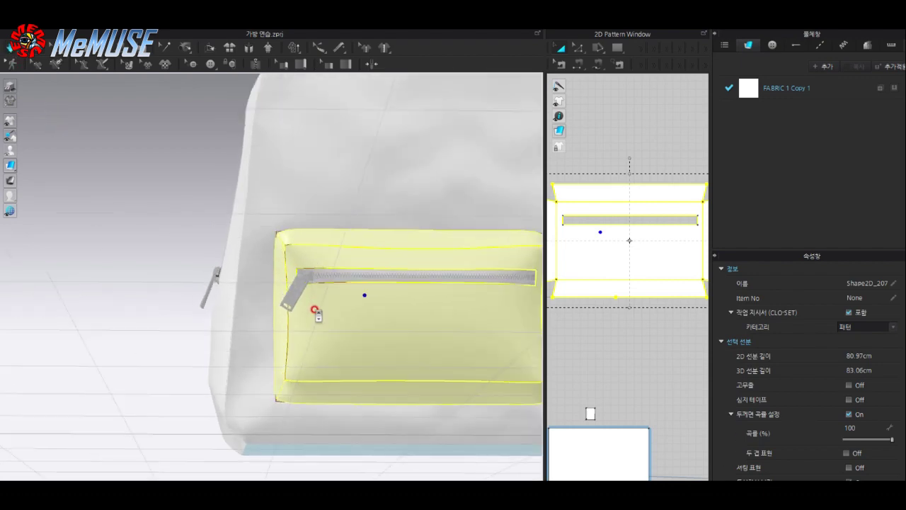
pyautogui.moveTo(316, 310)
pyautogui.mouseDown(button='right')
pyautogui.moveTo(410, 319)
pyautogui.moveTo(338, 299)
pyautogui.mouseUp(button='right')
pyautogui.click(374, 301)
pyautogui.click(415, 317)
# Step: Create an offset internal line 3.2 cm from the upper panel's top line
pyautogui.scroll(-5, 415, 390)
pyautogui.click(479, 361)
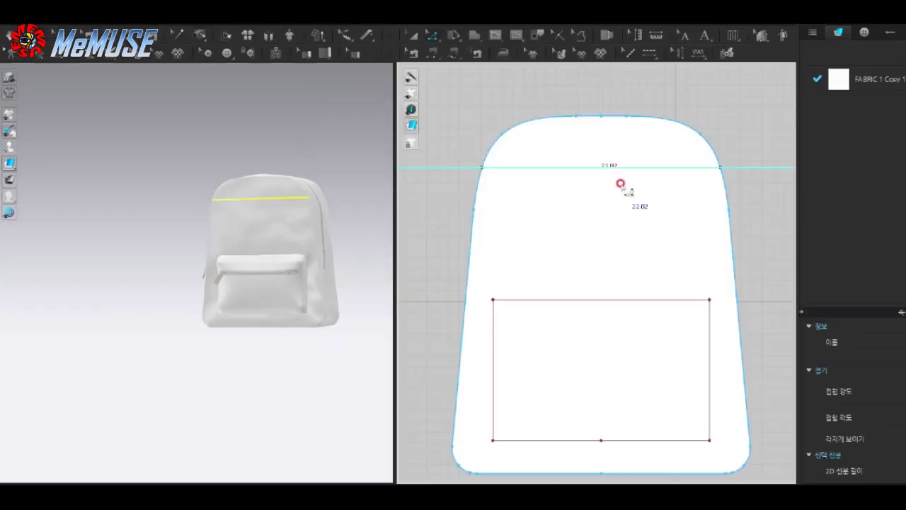
pyautogui.rightClick(627, 167)
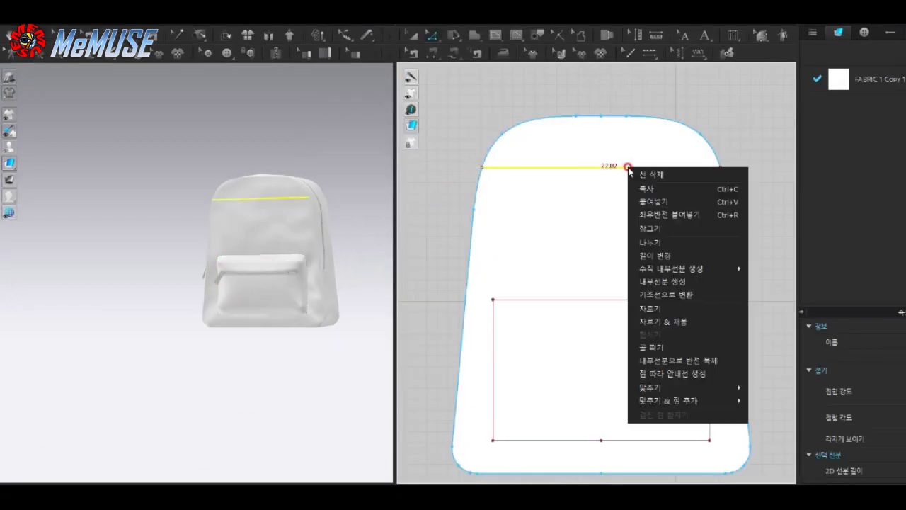
pyautogui.click(668, 284)
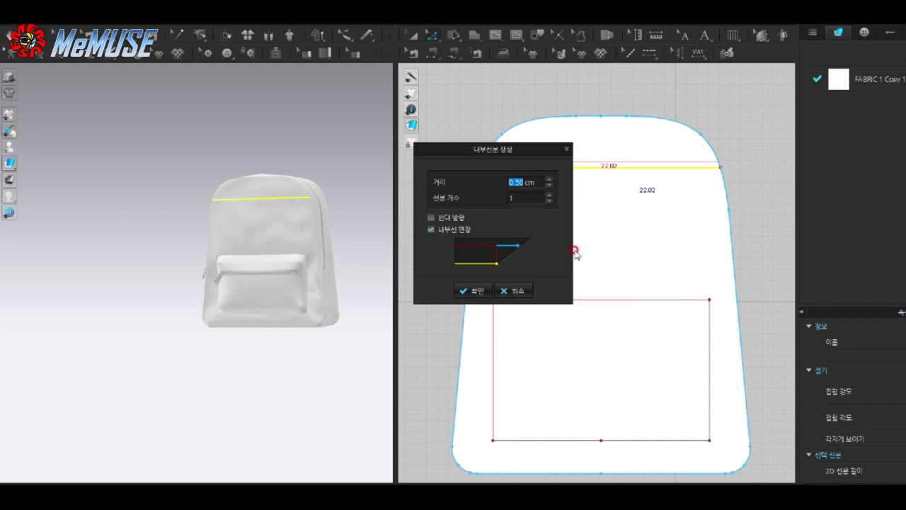
pyautogui.write('1')
pyautogui.click(440, 221)
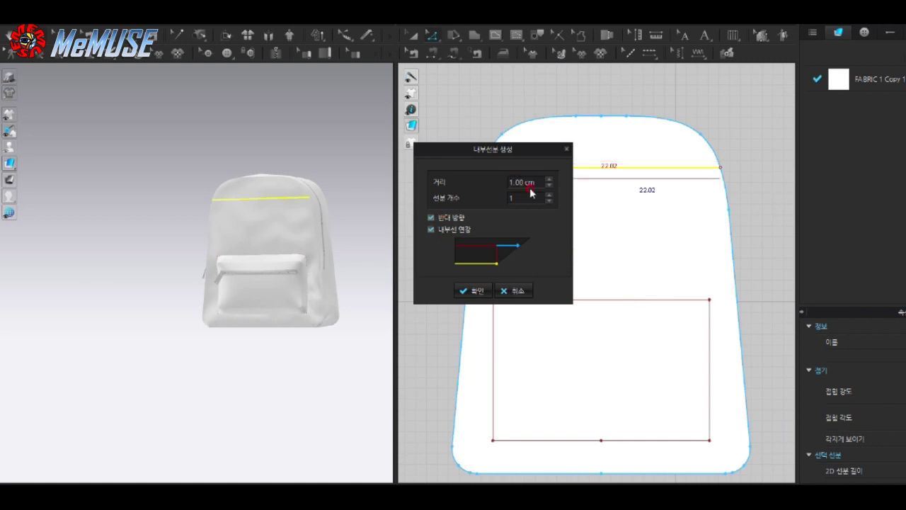
pyautogui.moveTo(526, 163); pyautogui.dragTo(447, 183)
pyautogui.write('3')
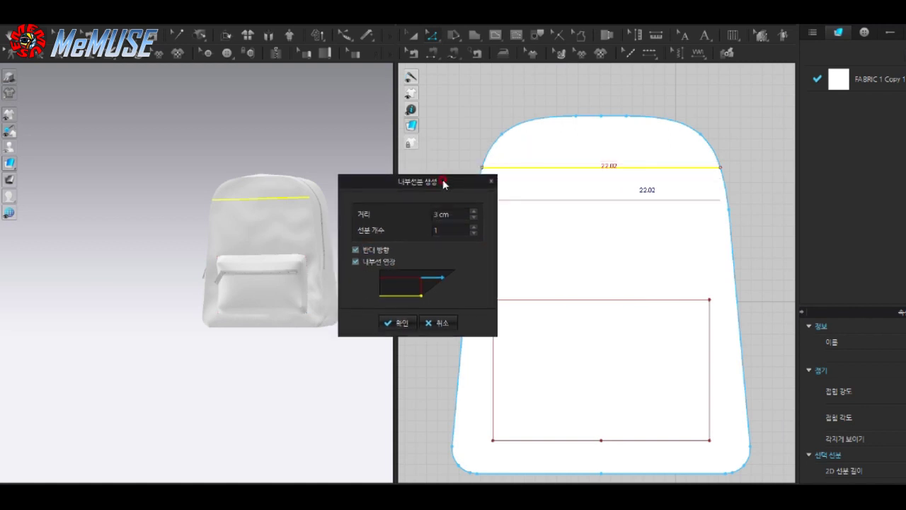
pyautogui.write('.5')
pyautogui.press('BackSpace')
pyautogui.write('20')
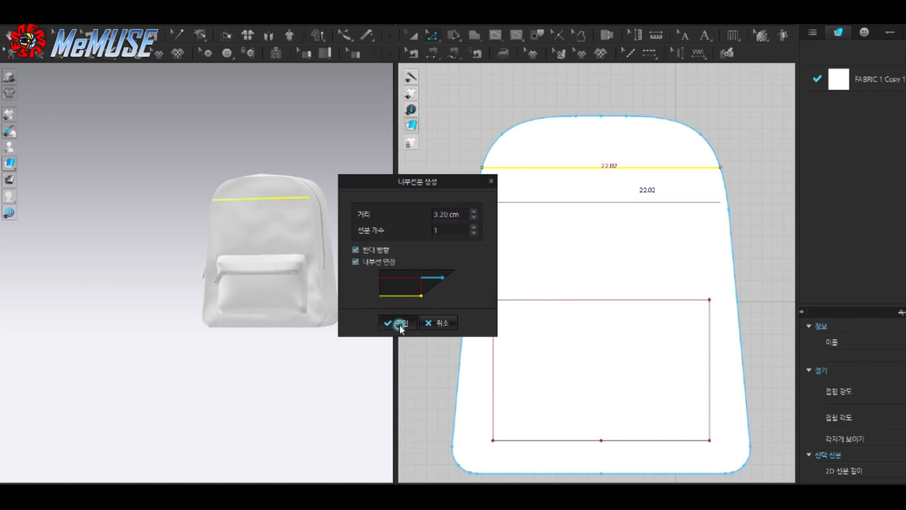
pyautogui.click(398, 323)
# Step: Extend the new offset line to meet the panel outline
pyautogui.rightClick(580, 198)
pyautogui.rightClick(580, 201)
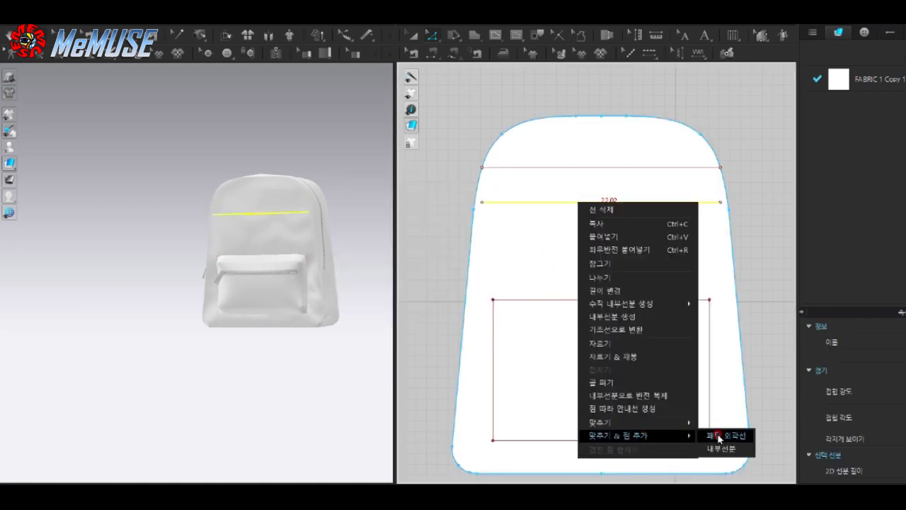
pyautogui.click(718, 436)
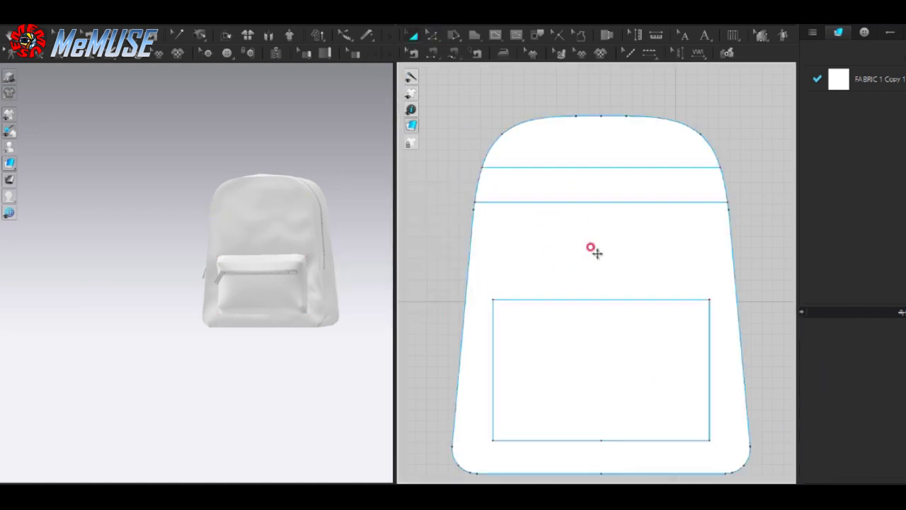
# Step: Copy the two band lines and paste a copy onto the panel
pyautogui.click(555, 201)
pyautogui.keyDown('shift'); pyautogui.click(524, 178); pyautogui.keyUp('shift')
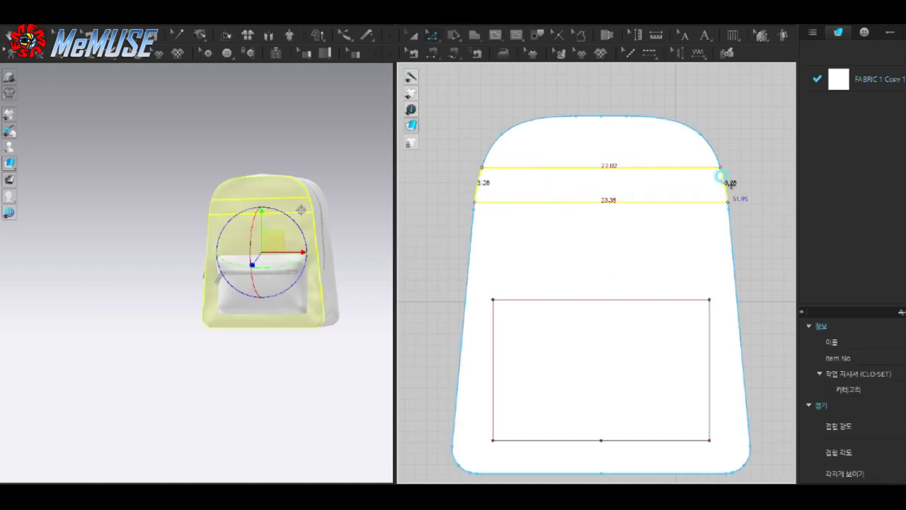
pyautogui.rightClick(722, 177)
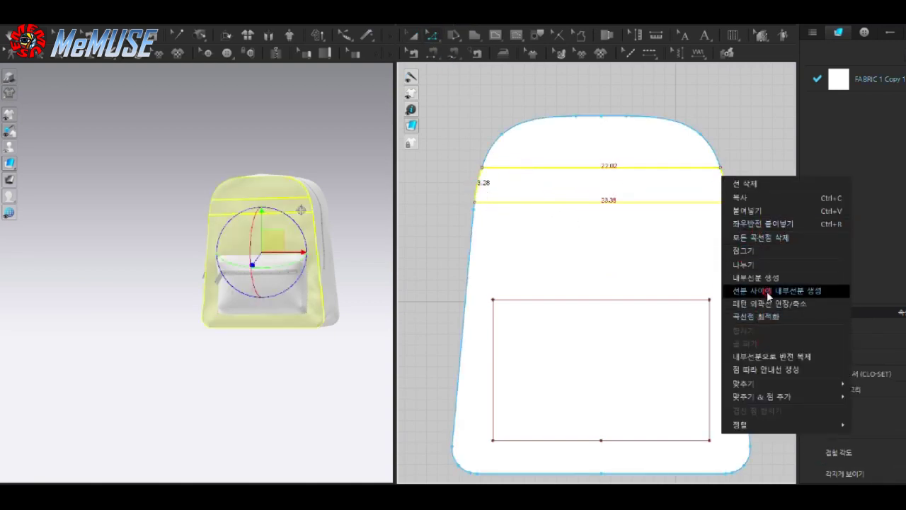
pyautogui.click(747, 201)
pyautogui.scroll(-5, 640, 257)
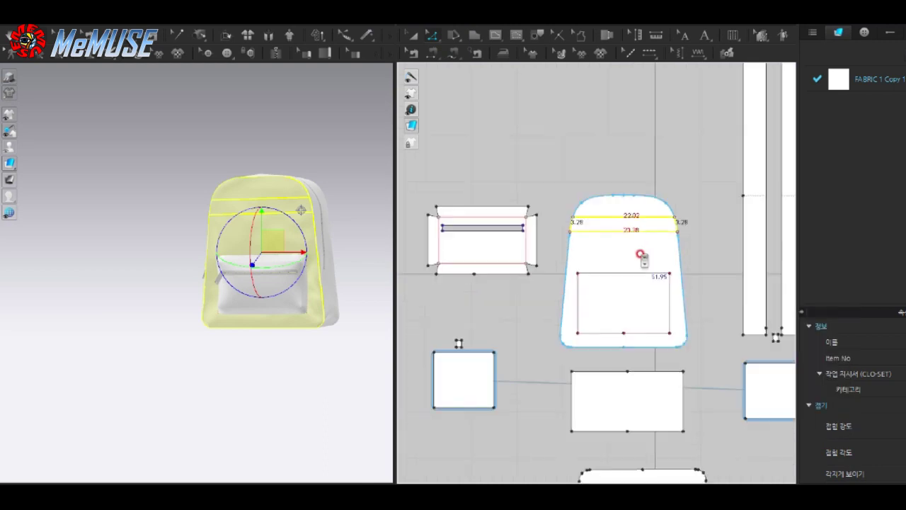
pyautogui.scroll(3, 595, 152)
pyautogui.rightClick(595, 154)
pyautogui.click(625, 161)
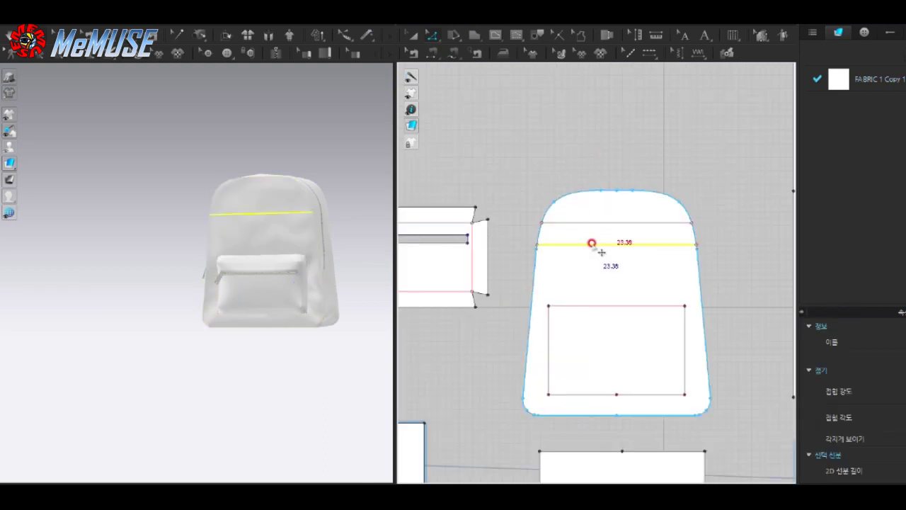
# Step: Copy and paste the band lines again, dismissing the move dialog and information message
pyautogui.rightClick(693, 231)
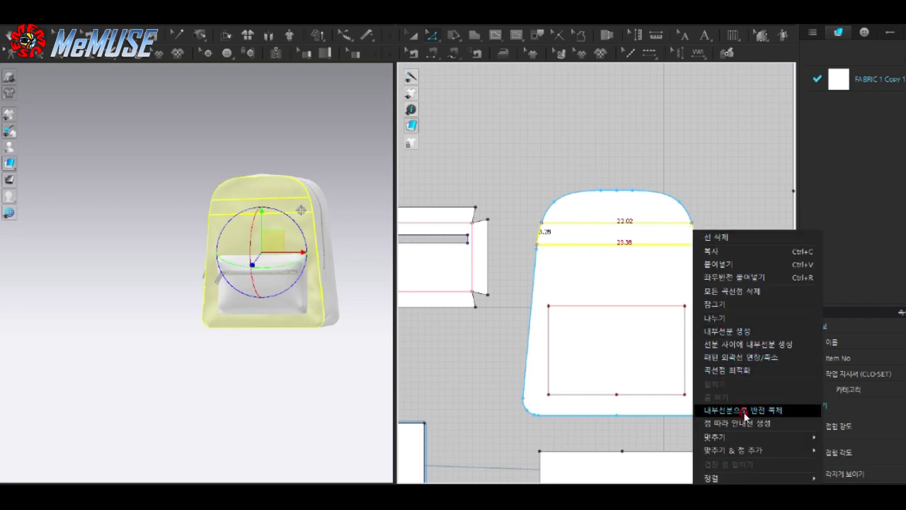
pyautogui.click(706, 251)
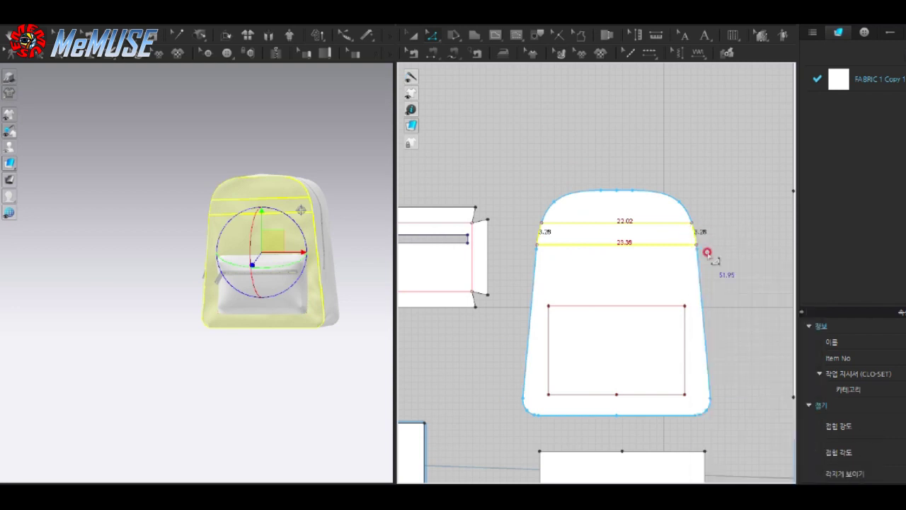
pyautogui.rightClick(629, 153)
pyautogui.click(642, 174)
pyautogui.click(607, 158)
pyautogui.press('Return')
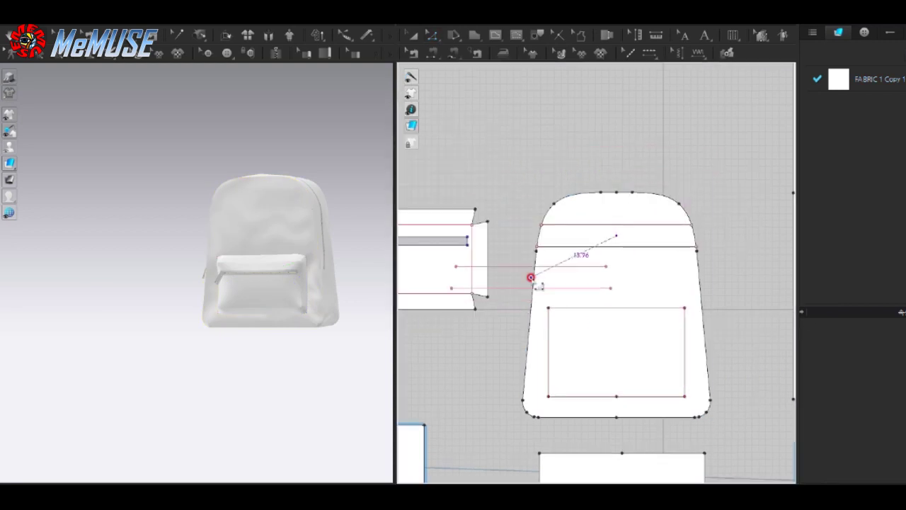
pyautogui.click(531, 278)
pyautogui.click(495, 314)
pyautogui.press('Escape')
pyautogui.click(500, 289)
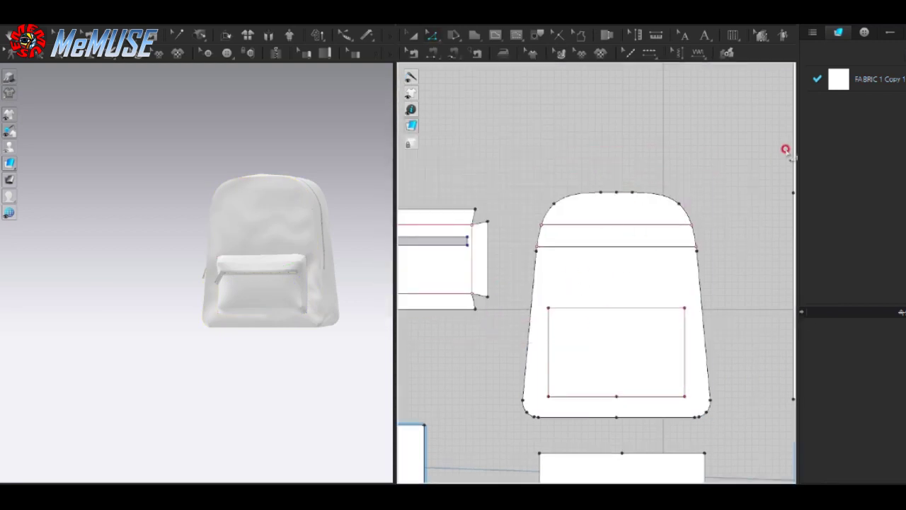
pyautogui.click(577, 138)
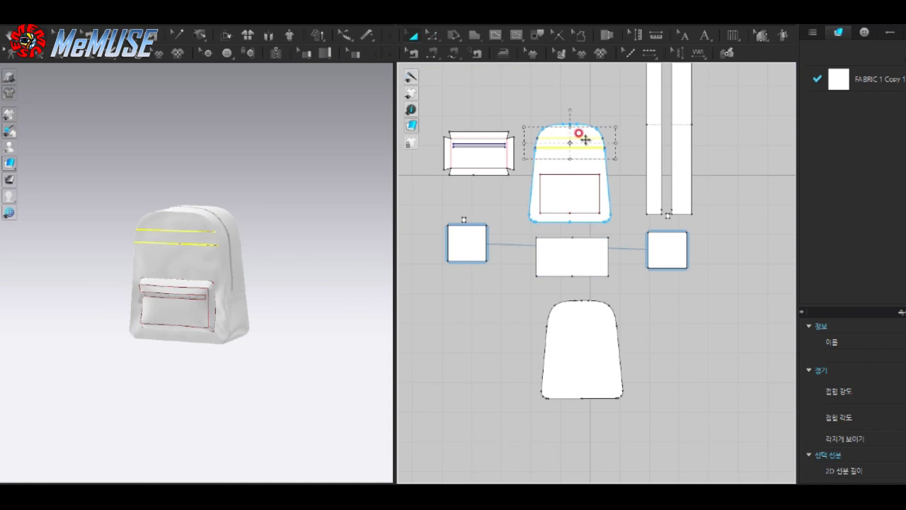
# Step: Copy the band lines and Mirror Paste them near the top of the lower panel
pyautogui.rightClick(584, 140)
pyautogui.click(585, 319)
pyautogui.scroll(2, 585, 319)
pyautogui.rightClick(589, 319)
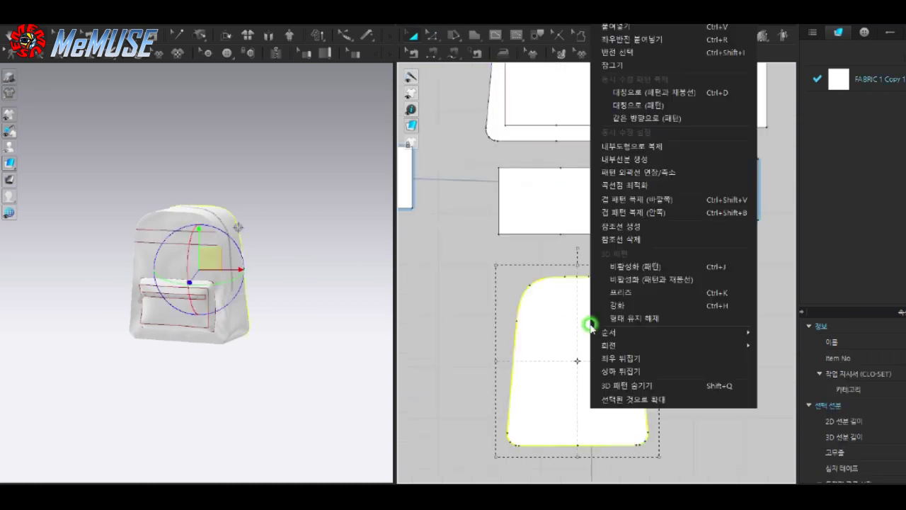
pyautogui.click(625, 41)
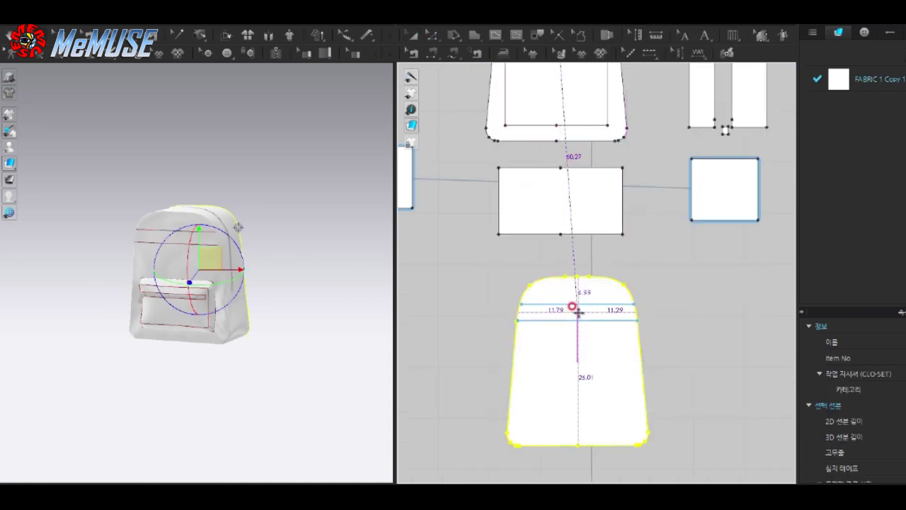
pyautogui.scroll(3, 577, 311)
pyautogui.scroll(-3, 580, 318)
pyautogui.scroll(3, 593, 262)
pyautogui.click(591, 225)
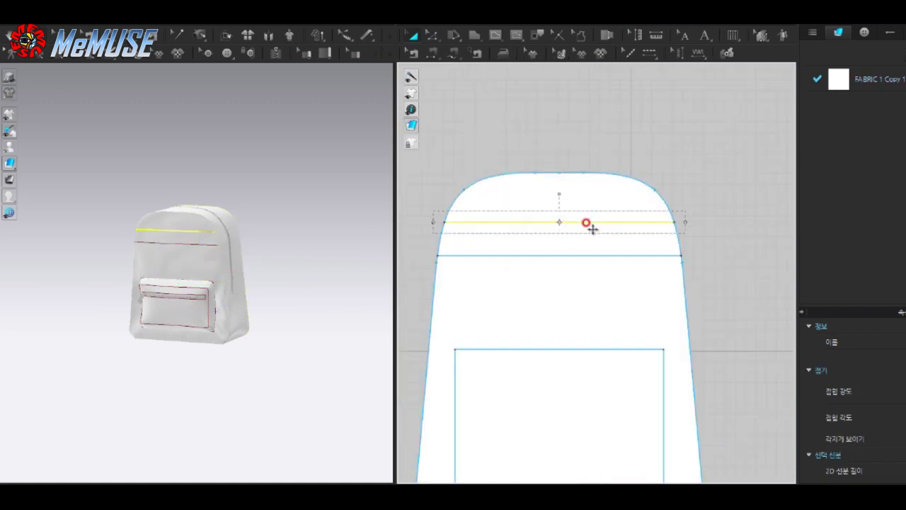
pyautogui.scroll(-5, 587, 455)
# Step: Extend both mirrored band lines to the lower panel's outline with Fit & Add Point
pyautogui.click(504, 216)
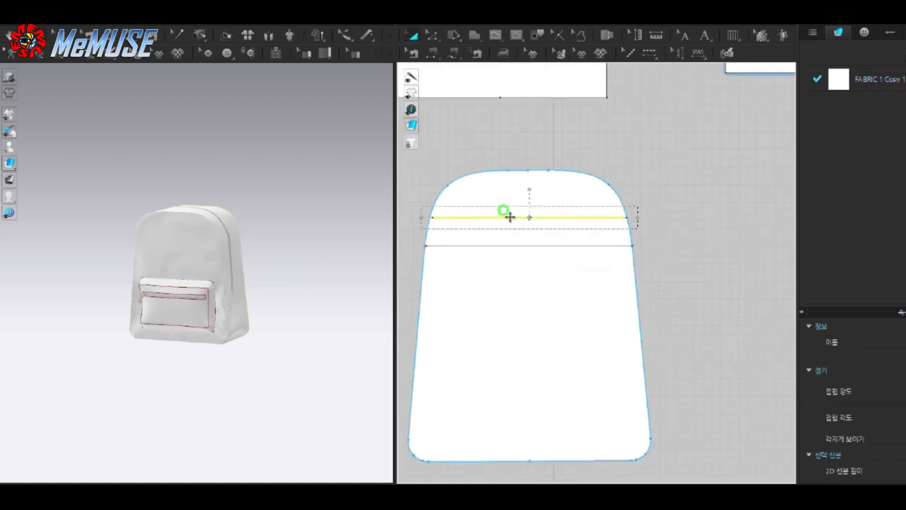
pyautogui.rightClick(509, 217)
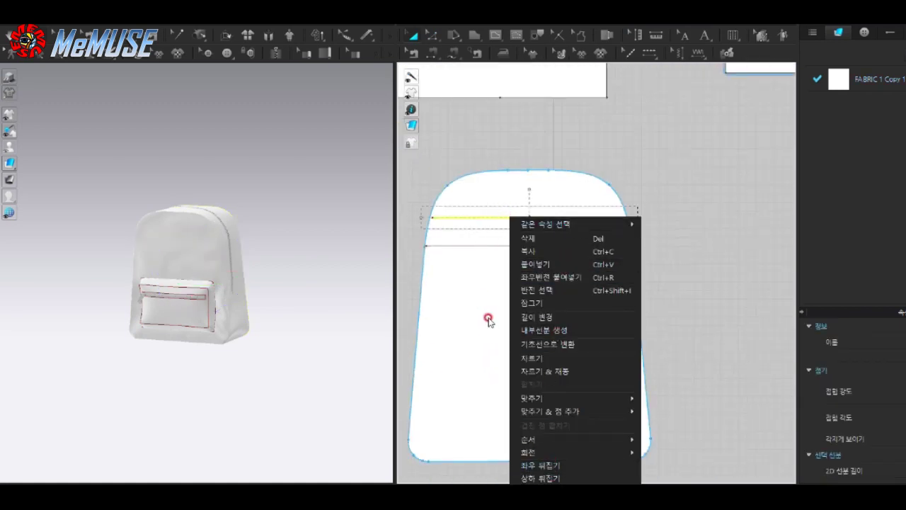
pyautogui.click(491, 293)
pyautogui.scroll(2, 491, 293)
pyautogui.click(451, 203)
pyautogui.rightClick(451, 203)
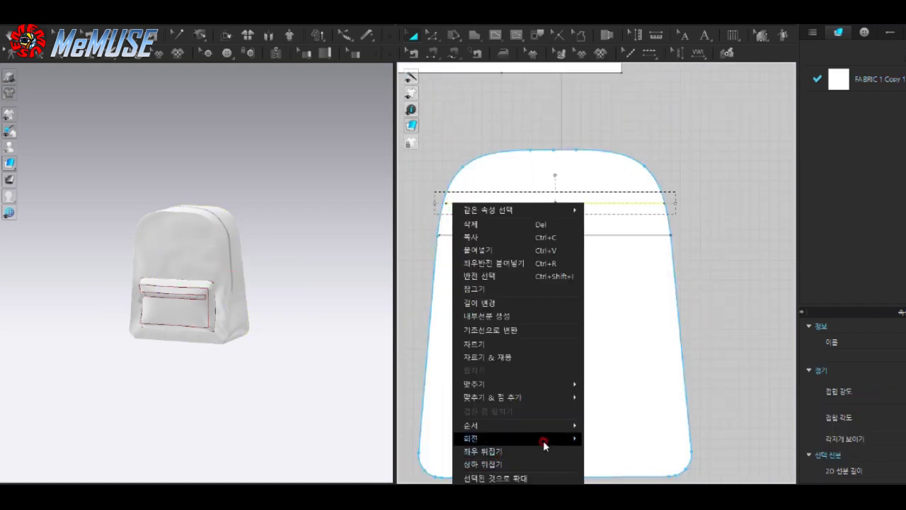
pyautogui.click(443, 198)
pyautogui.rightClick(442, 199)
pyautogui.moveTo(495, 396)
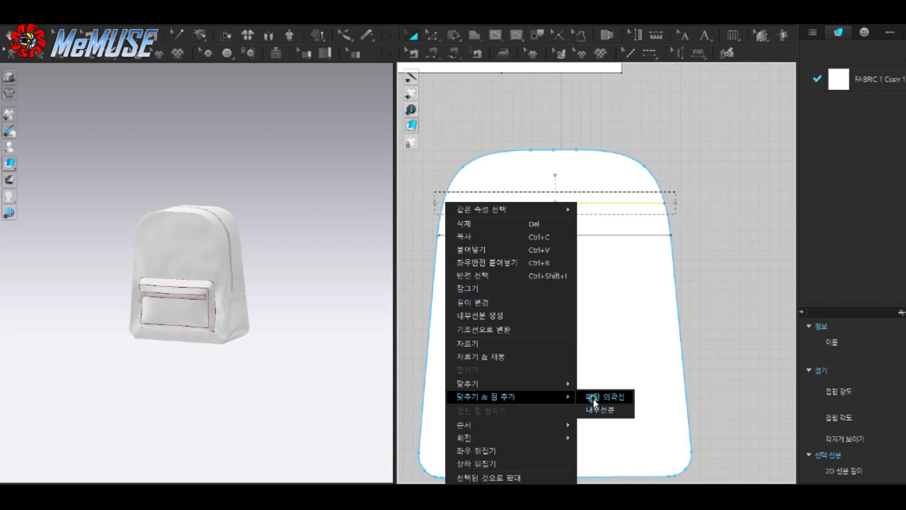
pyautogui.click(593, 398)
pyautogui.rightClick(496, 233)
pyautogui.click(637, 429)
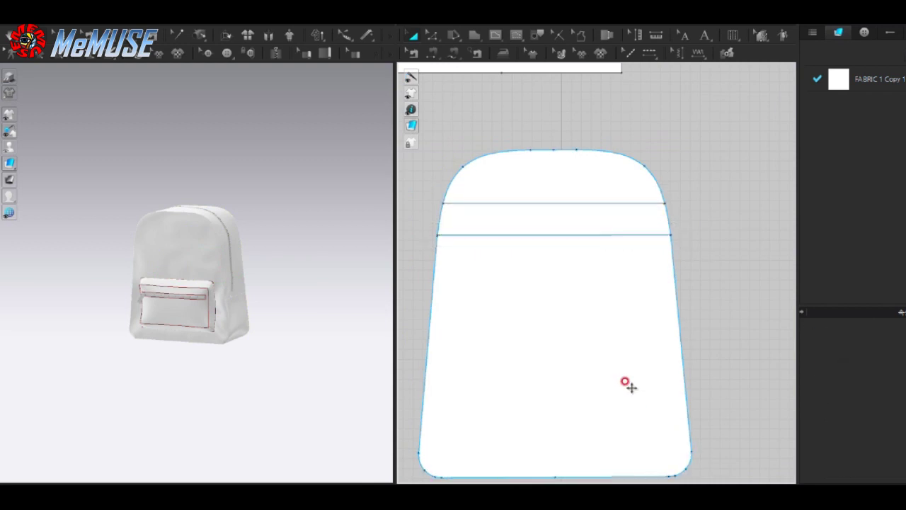
# Step: Select the band area between the two band lines on the panel
pyautogui.click(443, 214)
pyautogui.click(505, 194)
pyautogui.moveTo(76, 261); pyautogui.dragTo(82, 267, button='right')
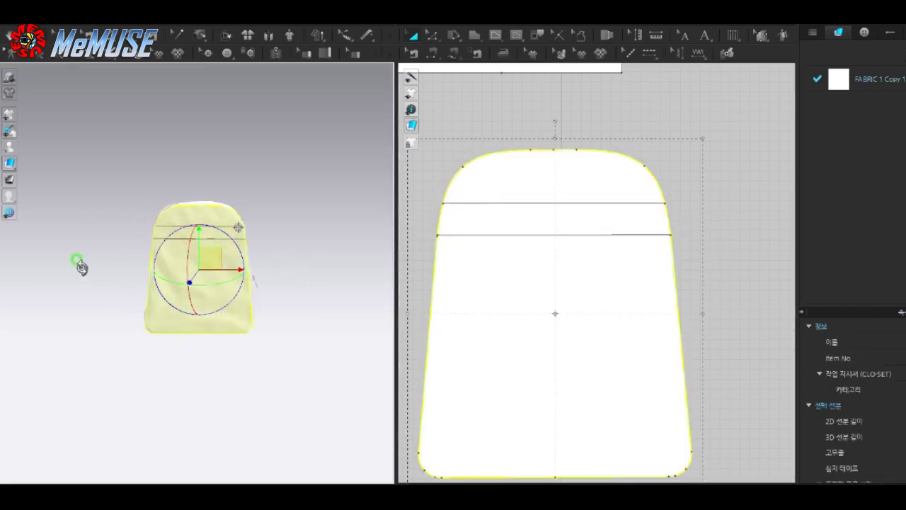
pyautogui.click(662, 207)
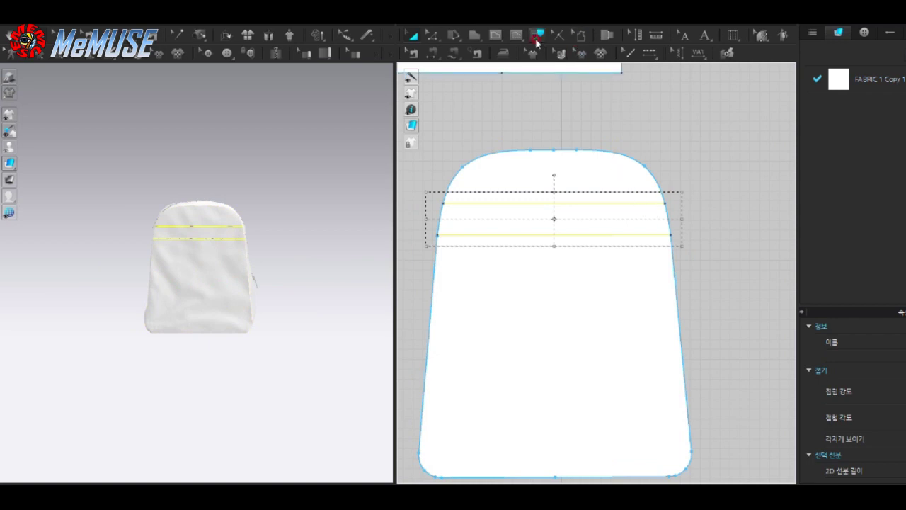
pyautogui.click(659, 228)
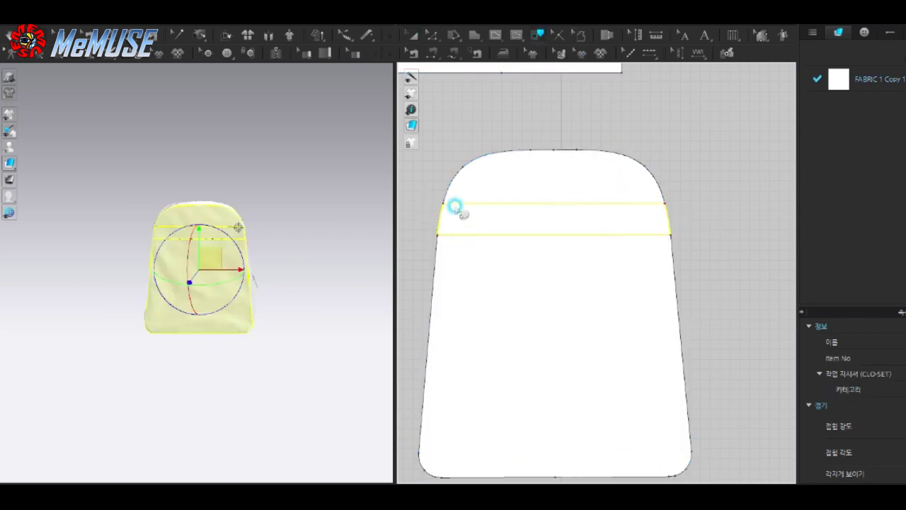
pyautogui.rightClick(462, 204)
# Step: Trace the band area into a separate strip piece and move it above the body panel
pyautogui.click(481, 211)
pyautogui.scroll(-5, 510, 220)
pyautogui.click(545, 238)
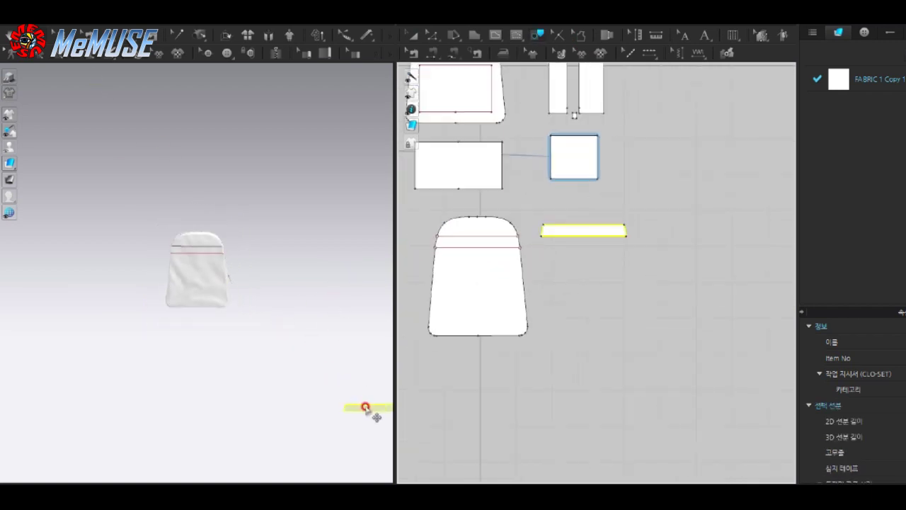
pyautogui.moveTo(366, 408); pyautogui.dragTo(234, 272)
pyautogui.moveTo(233, 283); pyautogui.dragTo(325, 234, button='right')
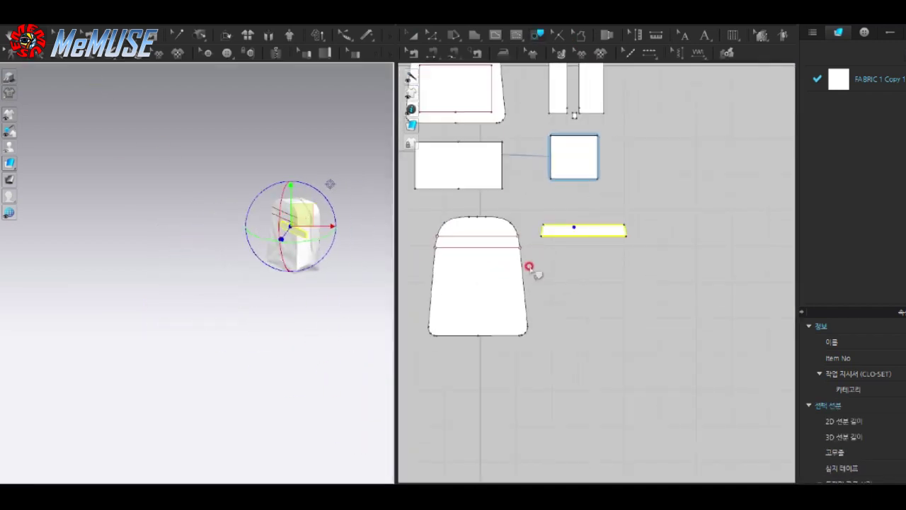
pyautogui.scroll(3, 532, 270)
pyautogui.moveTo(698, 219); pyautogui.dragTo(567, 176)
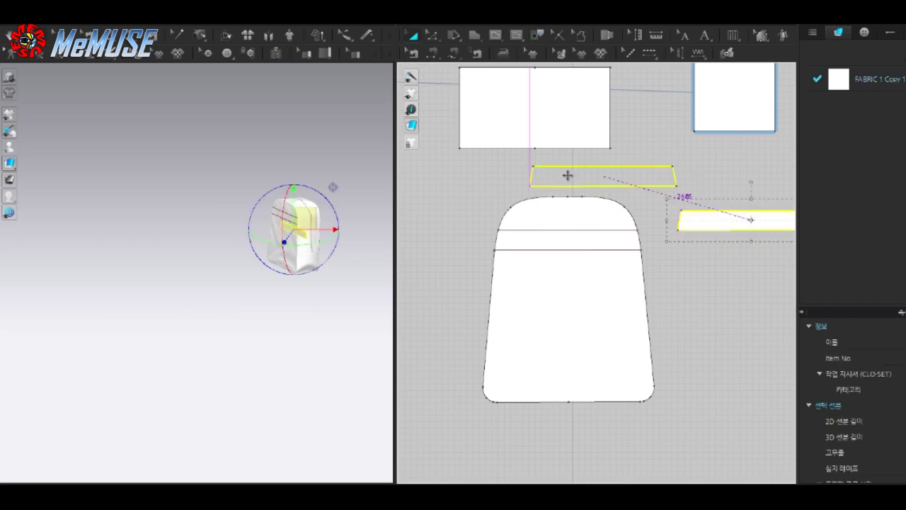
pyautogui.scroll(2, 567, 175)
# Step: Segment-sew the strip's bottom, top and both ends to the band lines and panel sides
pyautogui.press('n')
pyautogui.click(697, 157)
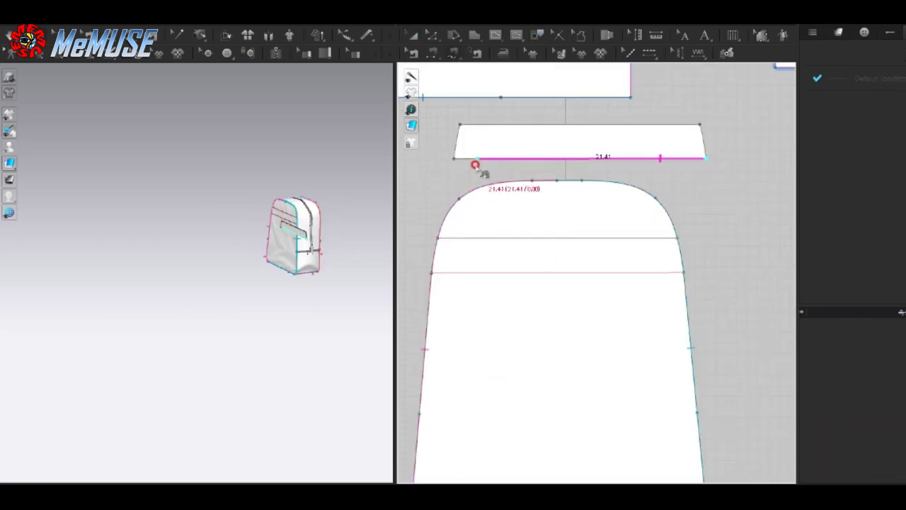
pyautogui.click(681, 289)
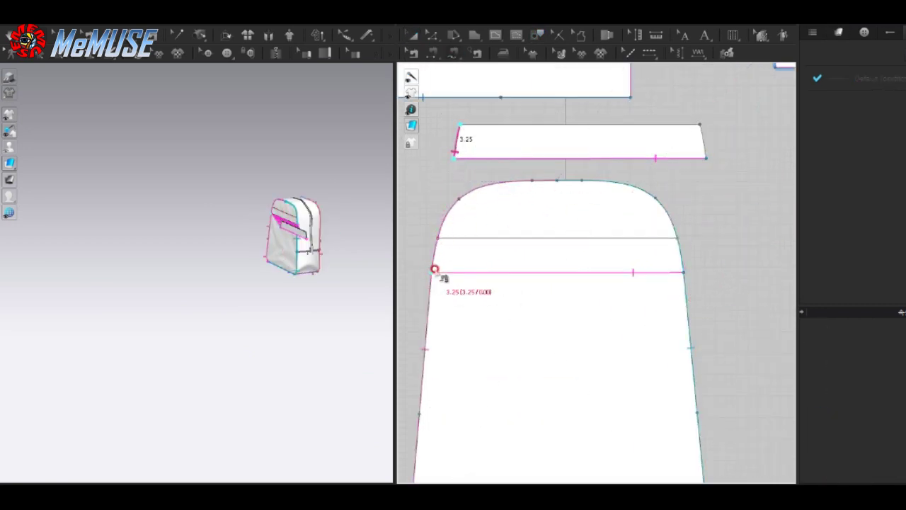
pyautogui.click(437, 239)
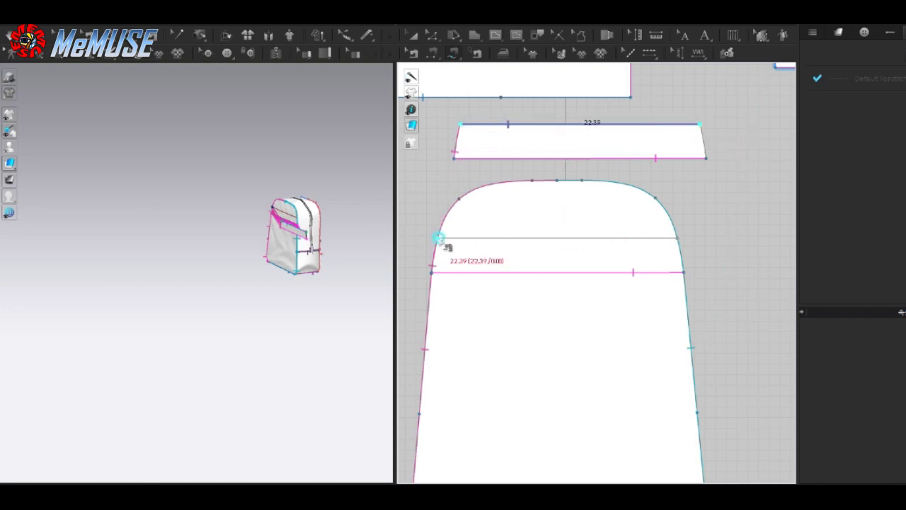
pyautogui.click(677, 239)
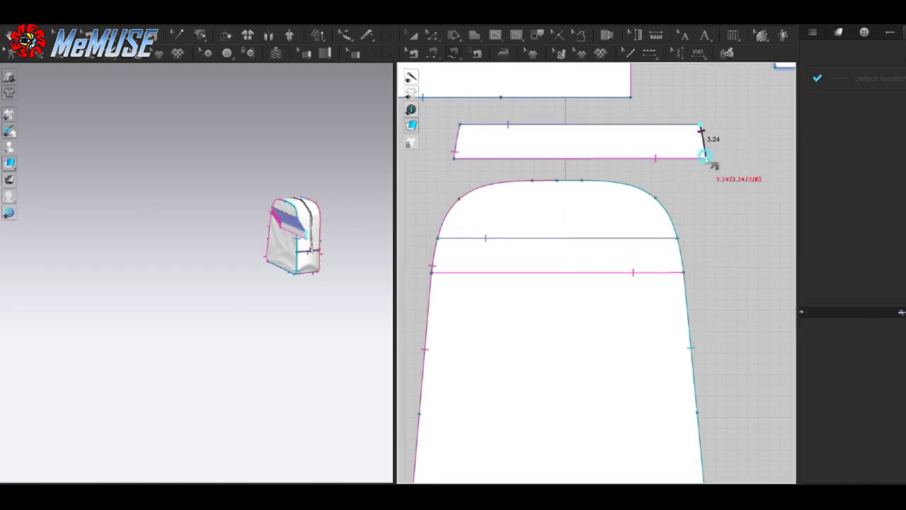
pyautogui.click(681, 270)
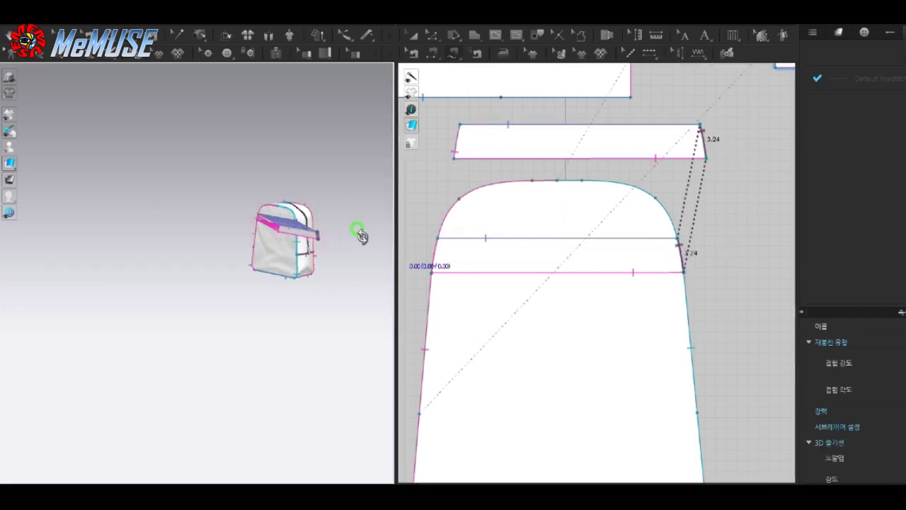
# Step: Select the strip piece and widen the 2D pattern view to check it
pyautogui.press('a')
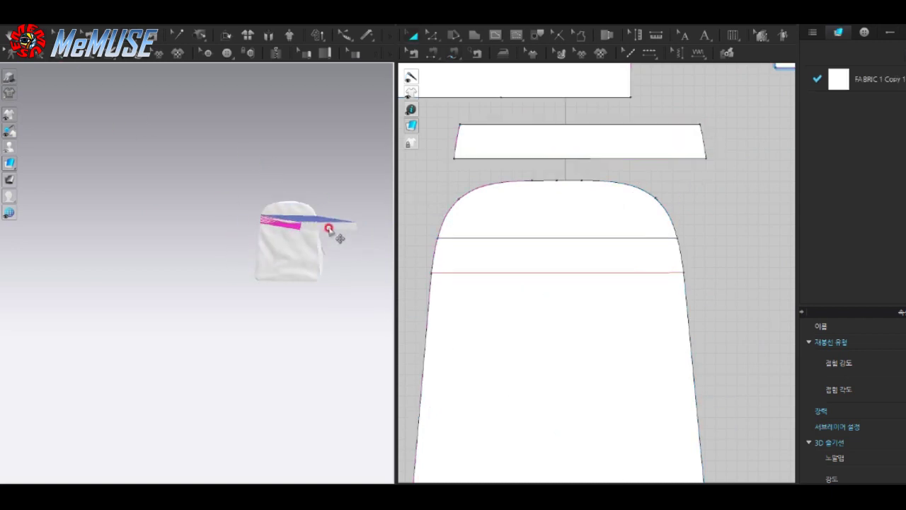
pyautogui.click(338, 234)
pyautogui.scroll(-3, 612, 228)
pyautogui.moveTo(394, 262); pyautogui.dragTo(369, 261)
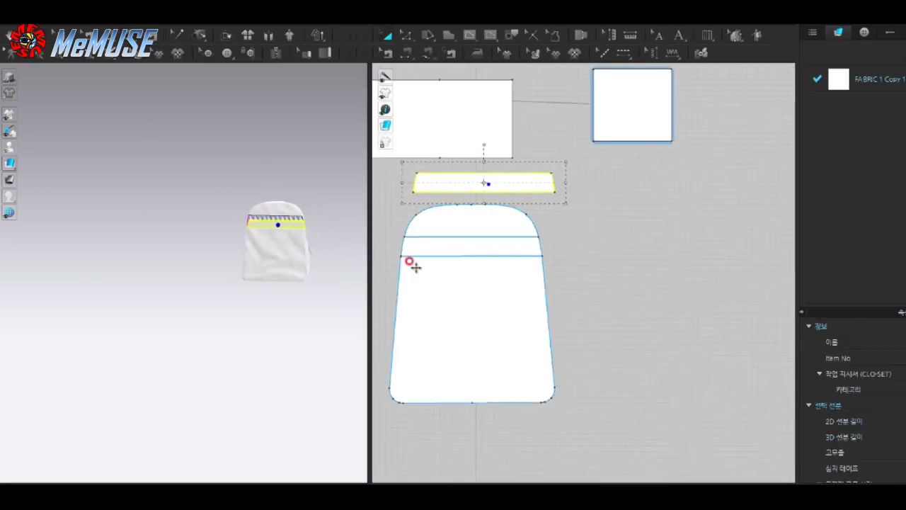
pyautogui.scroll(-3, 623, 261)
pyautogui.scroll(5, 560, 212)
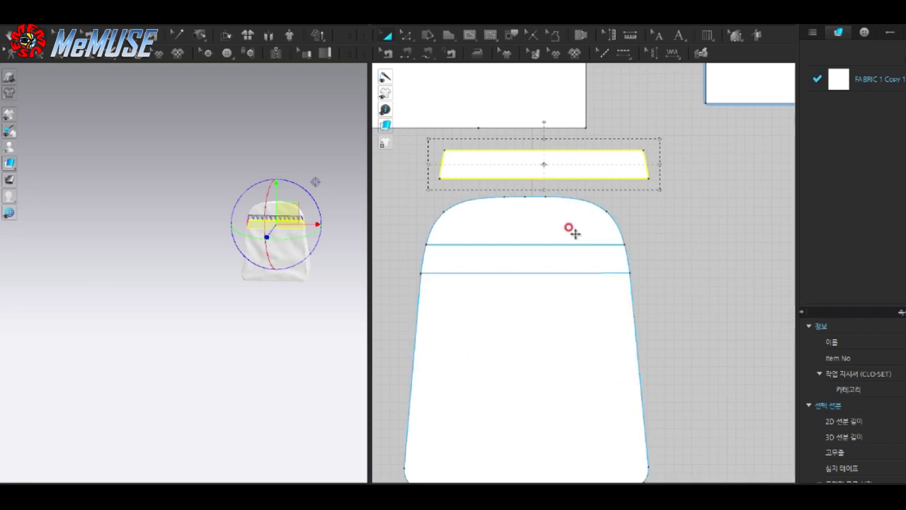
pyautogui.scroll(-5, 849, 396)
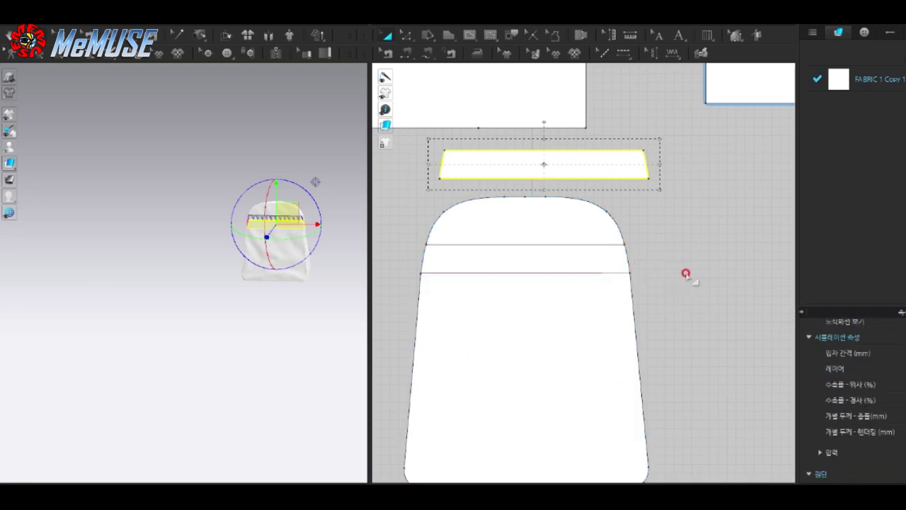
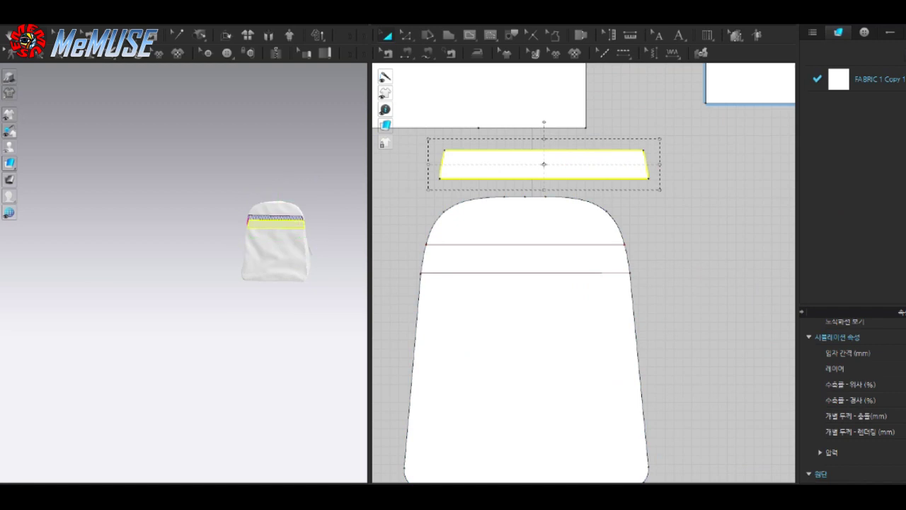
# Step: Inspect the backpack in 3D from several angles, selecting the front body and band pieces
pyautogui.click(686, 264)
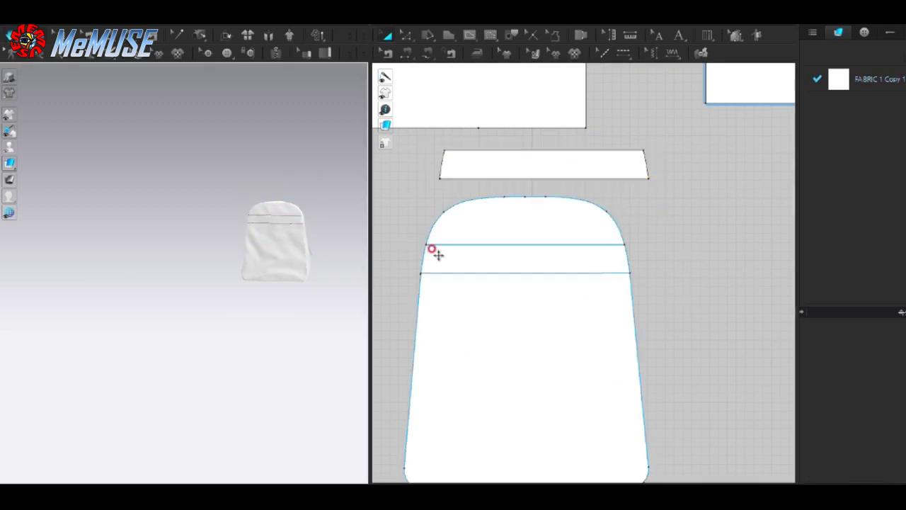
pyautogui.scroll(3, 344, 233)
pyautogui.moveTo(317, 236); pyautogui.dragTo(229, 247, button='right')
pyautogui.scroll(2, 295, 227)
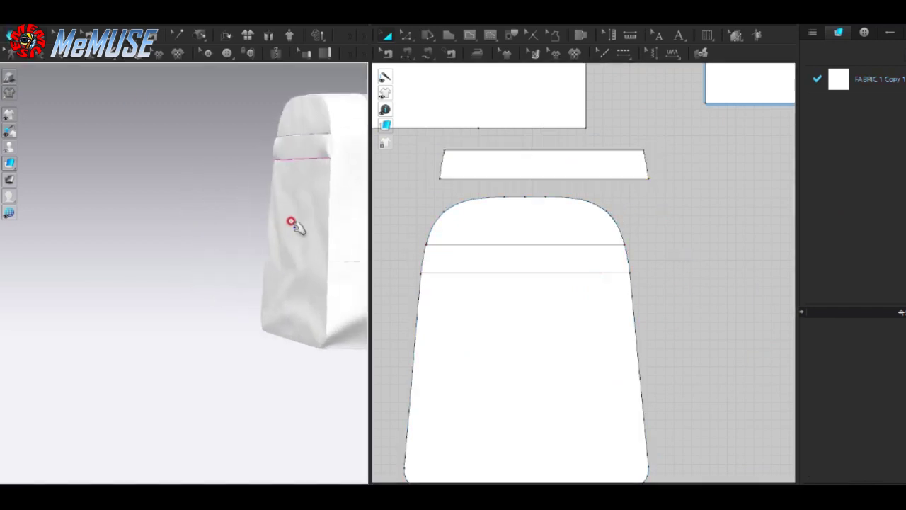
pyautogui.click(542, 217)
pyautogui.scroll(2, 276, 176)
pyautogui.moveTo(290, 176)
pyautogui.mouseDown(button='right')
pyautogui.moveTo(214, 264)
pyautogui.moveTo(202, 233)
pyautogui.moveTo(162, 228)
pyautogui.moveTo(286, 260)
pyautogui.moveTo(263, 245)
pyautogui.moveTo(121, 233)
pyautogui.mouseUp(button='right')
pyautogui.click(203, 233)
pyautogui.click(285, 261)
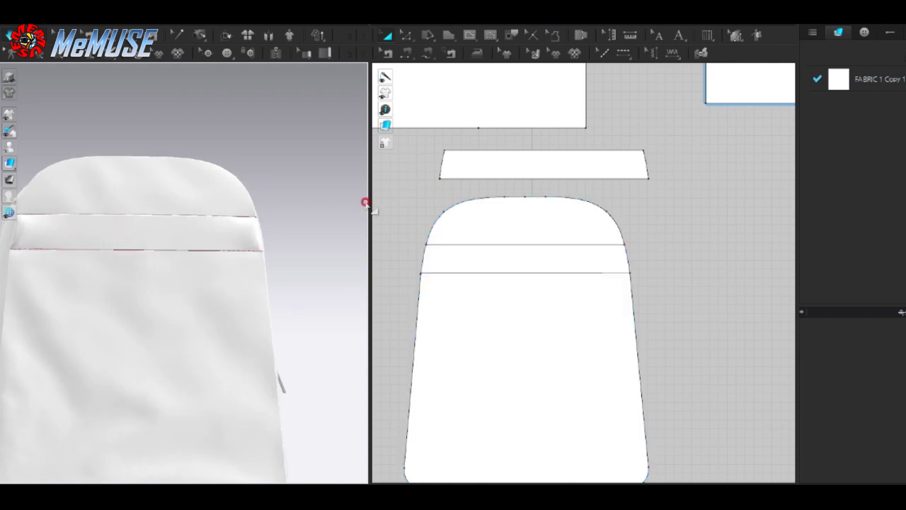
pyautogui.scroll(-5, 206, 257)
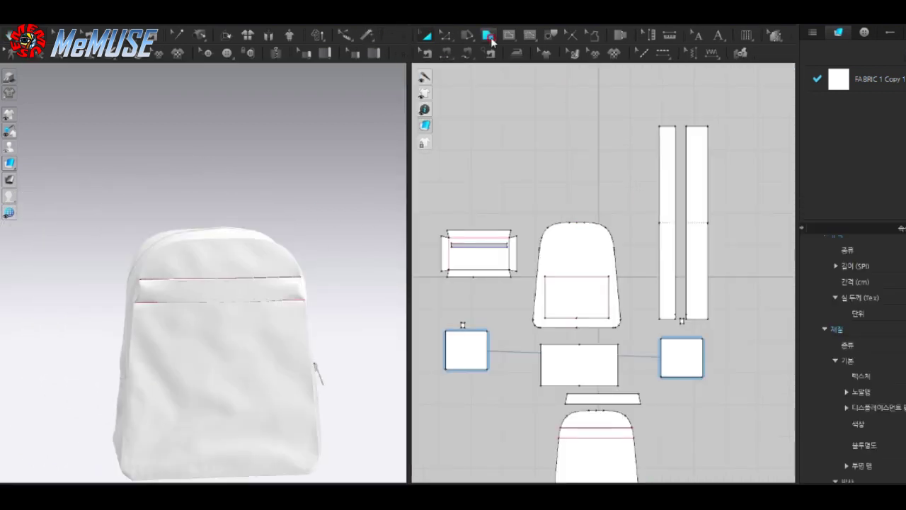
# Step: Scale the small rectangle tab piece to 89.11%
pyautogui.click(488, 35)
pyautogui.scroll(3, 580, 202)
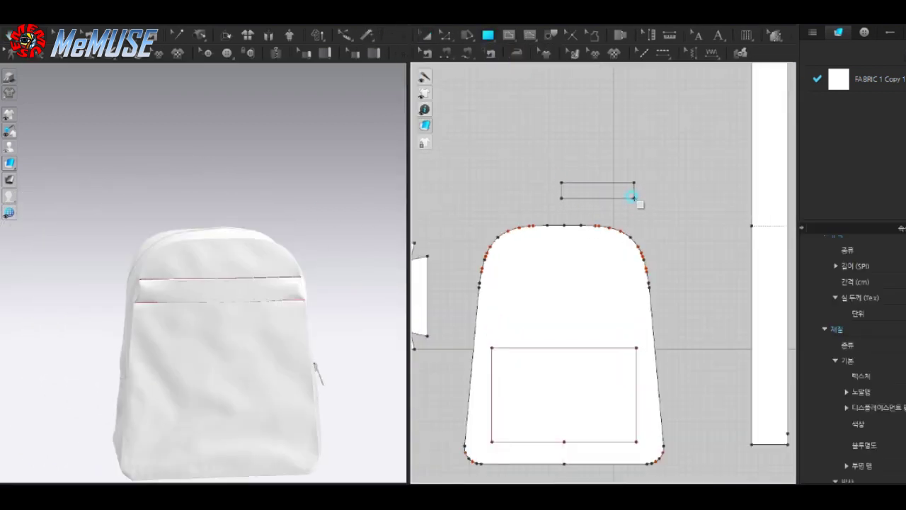
pyautogui.click(631, 197)
pyautogui.scroll(2, 629, 198)
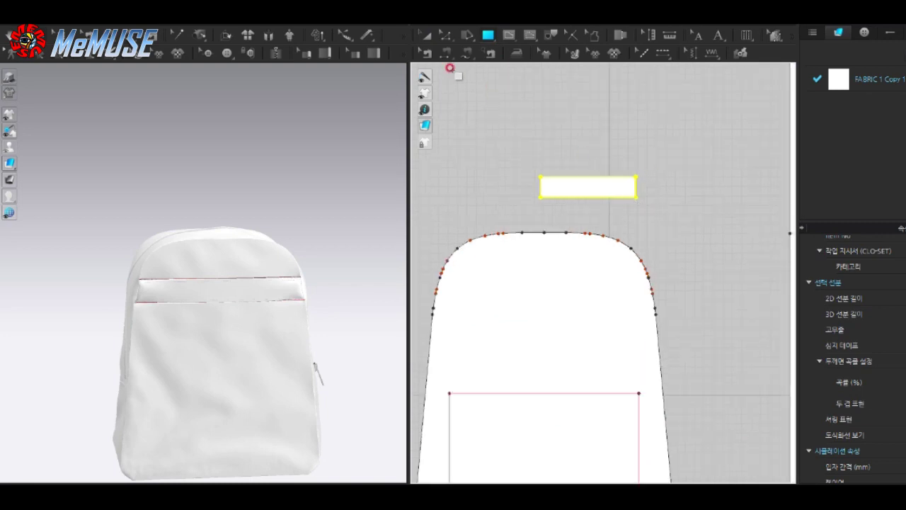
pyautogui.click(614, 183)
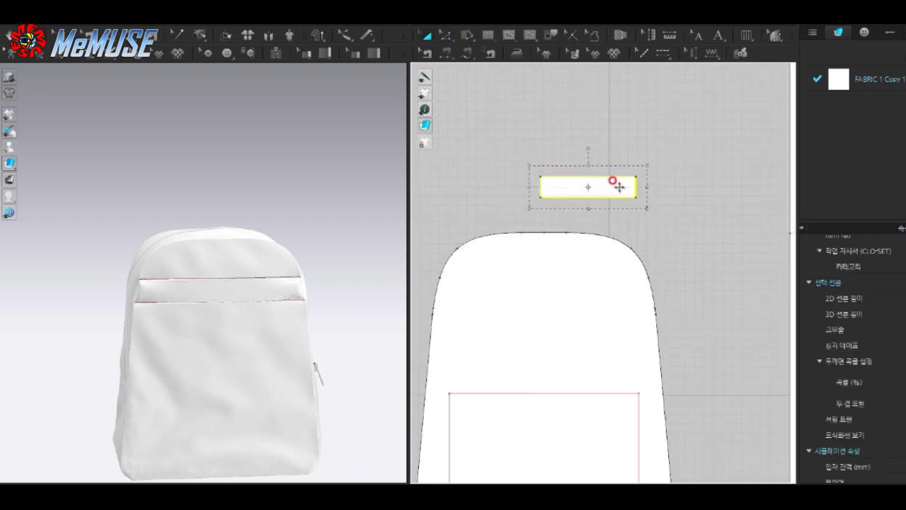
pyautogui.rightClick(642, 207)
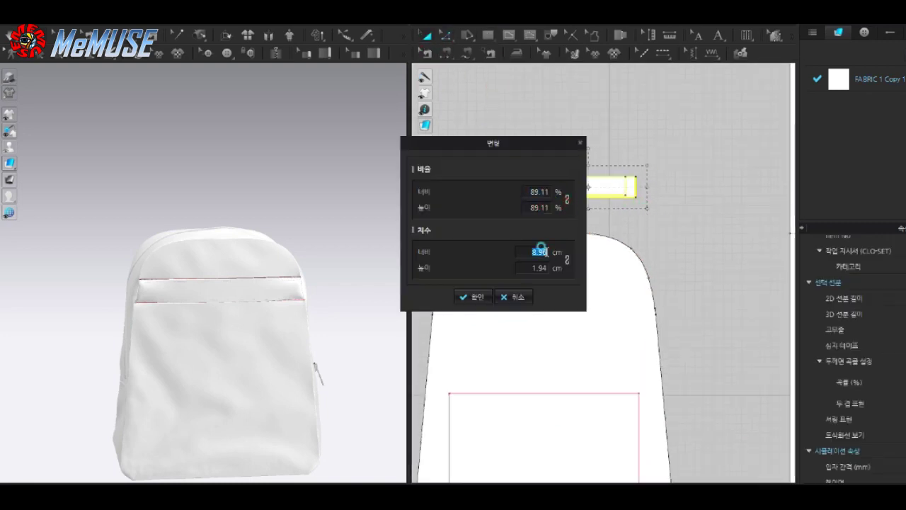
pyautogui.click(473, 296)
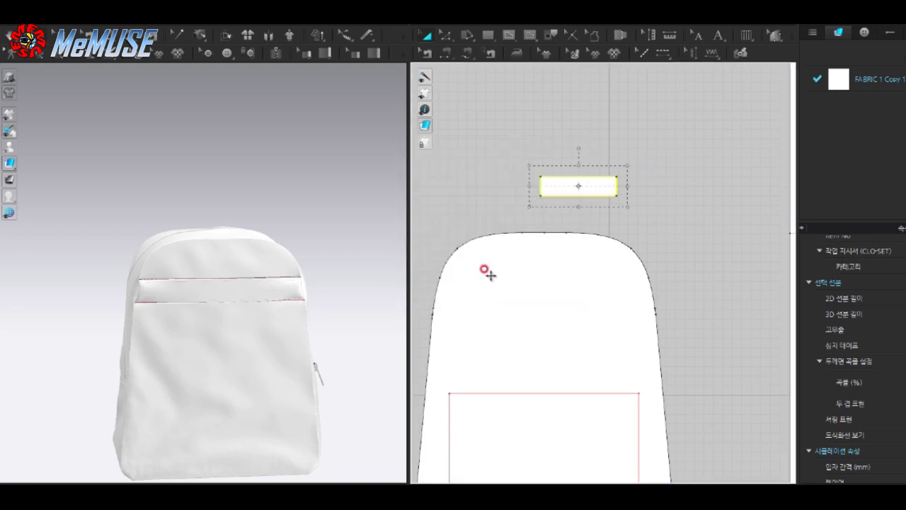
pyautogui.scroll(-3, 576, 234)
# Step: Move the scaled tab piece beside the back piece
pyautogui.click(595, 216)
pyautogui.click(580, 235)
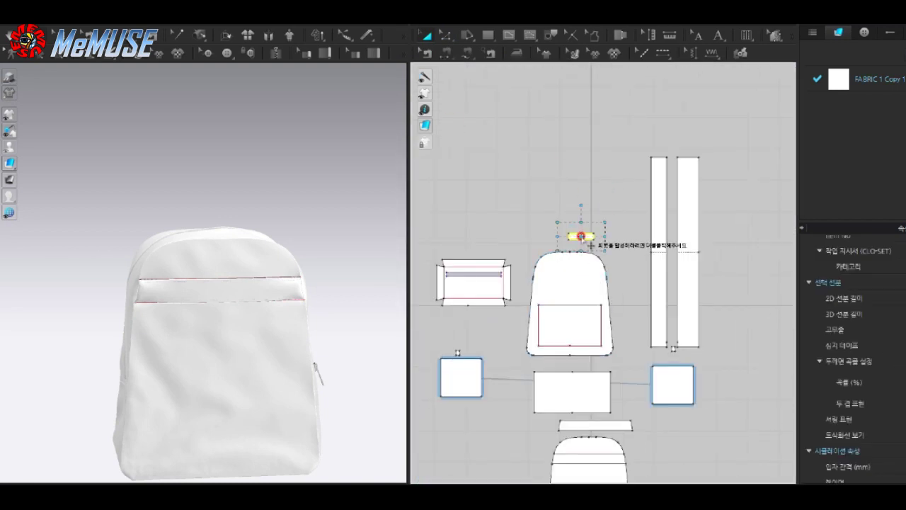
pyautogui.scroll(3, 580, 235)
pyautogui.moveTo(587, 205); pyautogui.dragTo(697, 397)
pyautogui.scroll(-2, 623, 196)
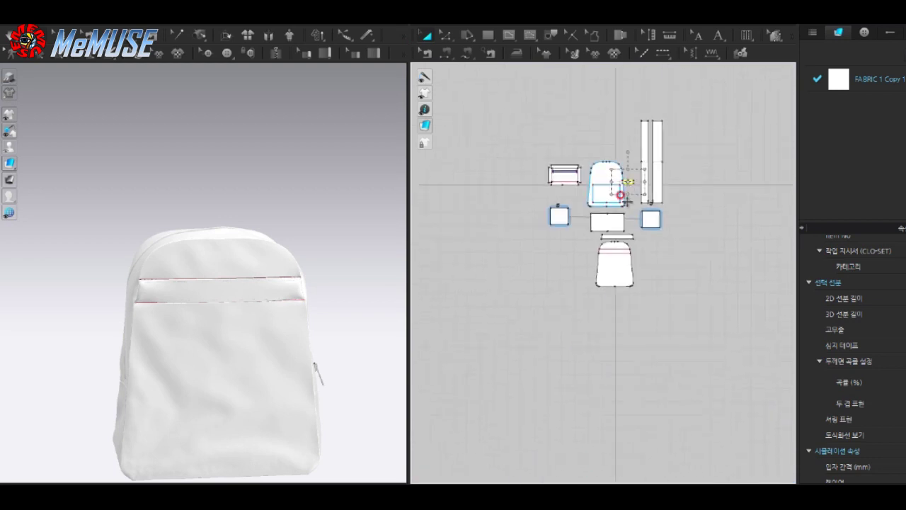
pyautogui.scroll(2, 593, 132)
# Step: Shift the bottom piece down and the band strip down-right, then place the tab above the band
pyautogui.click(530, 398)
pyautogui.moveTo(530, 399); pyautogui.dragTo(530, 445)
pyautogui.click(542, 324)
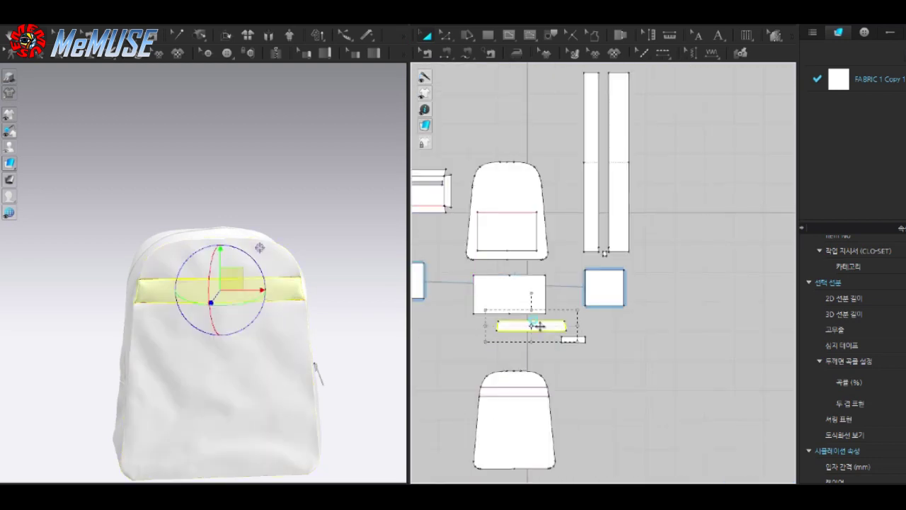
pyautogui.moveTo(542, 324); pyautogui.dragTo(602, 390)
pyautogui.scroll(3, 602, 389)
pyautogui.scroll(2, 588, 394)
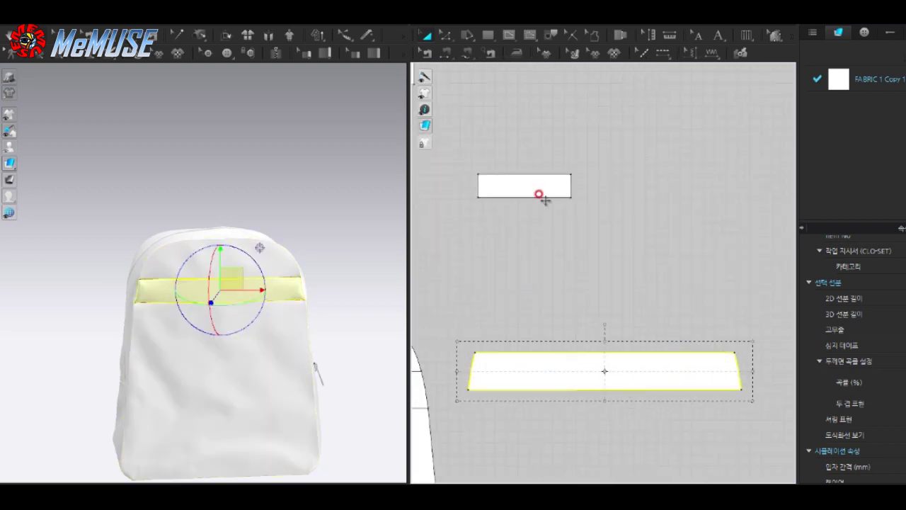
pyautogui.moveTo(540, 196); pyautogui.dragTo(631, 300)
# Step: Sew the tab's short edge to the front band's top edge with a 2.00 cm seam
pyautogui.click(467, 55)
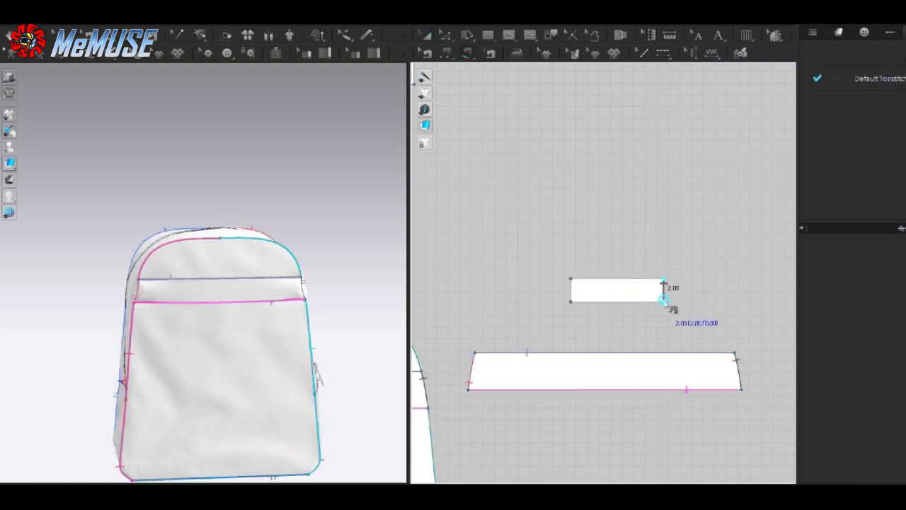
pyautogui.scroll(1, 646, 352)
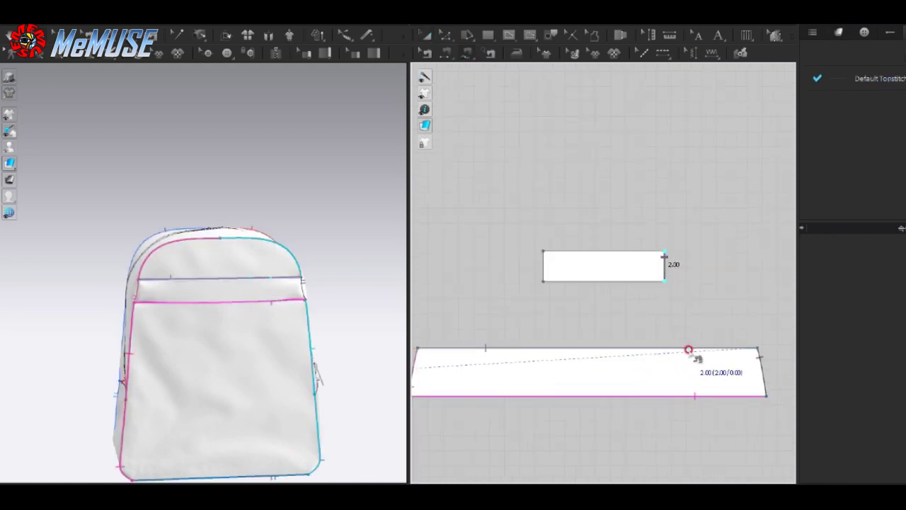
pyautogui.click(661, 348)
pyautogui.scroll(-2, 643, 347)
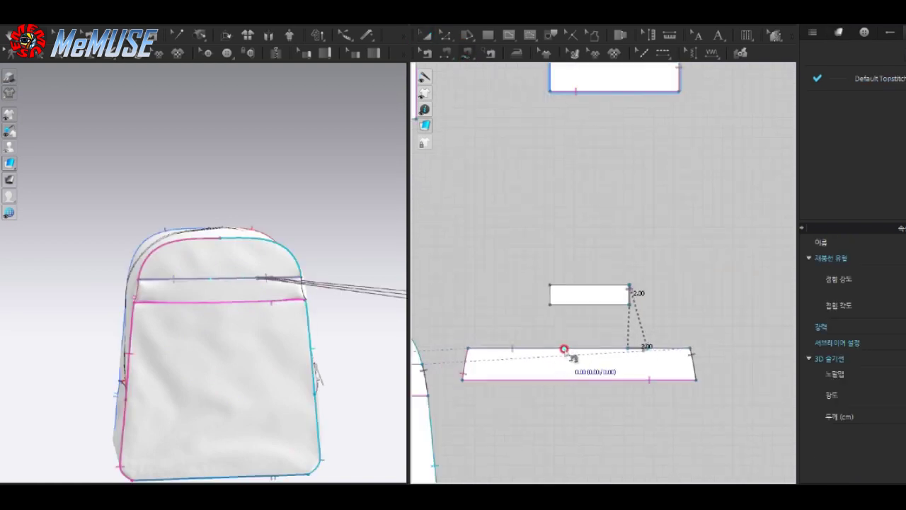
pyautogui.scroll(1, 566, 348)
pyautogui.scroll(1, 556, 348)
pyautogui.scroll(-2, 529, 374)
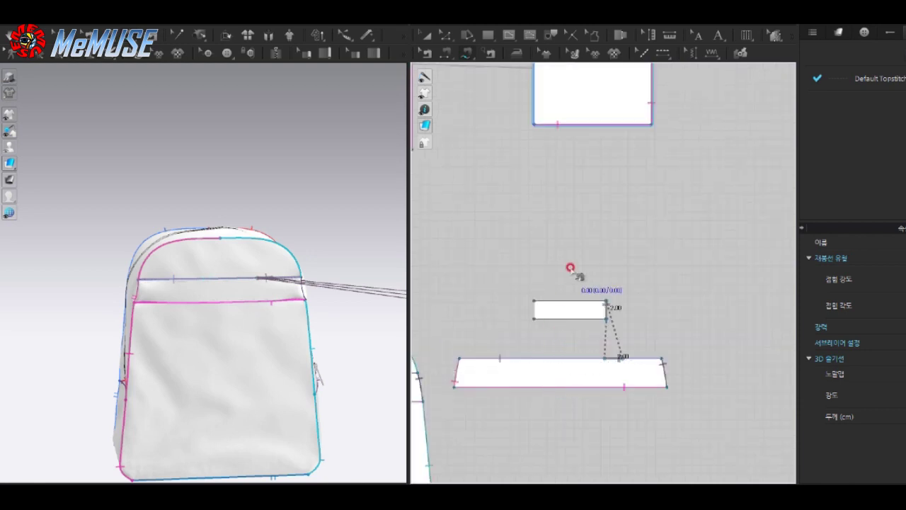
pyautogui.click(425, 35)
# Step: Unfold the small rectangle into a double-width strip
pyautogui.click(531, 308)
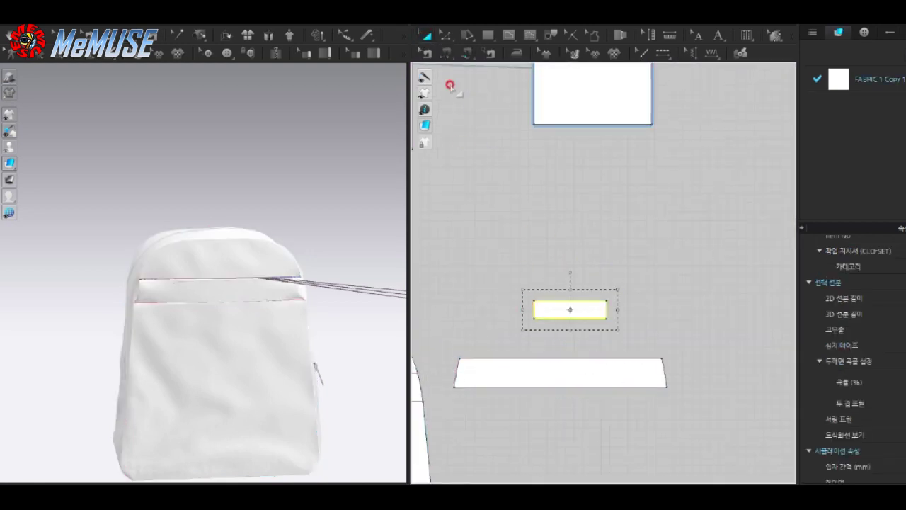
pyautogui.rightClick(533, 309)
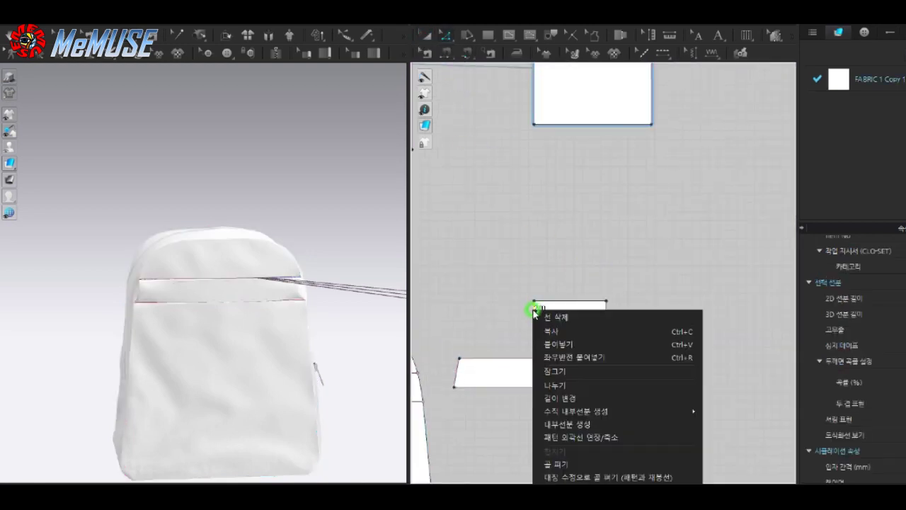
pyautogui.click(573, 463)
pyautogui.scroll(-2, 332, 308)
pyautogui.scroll(-1, 368, 315)
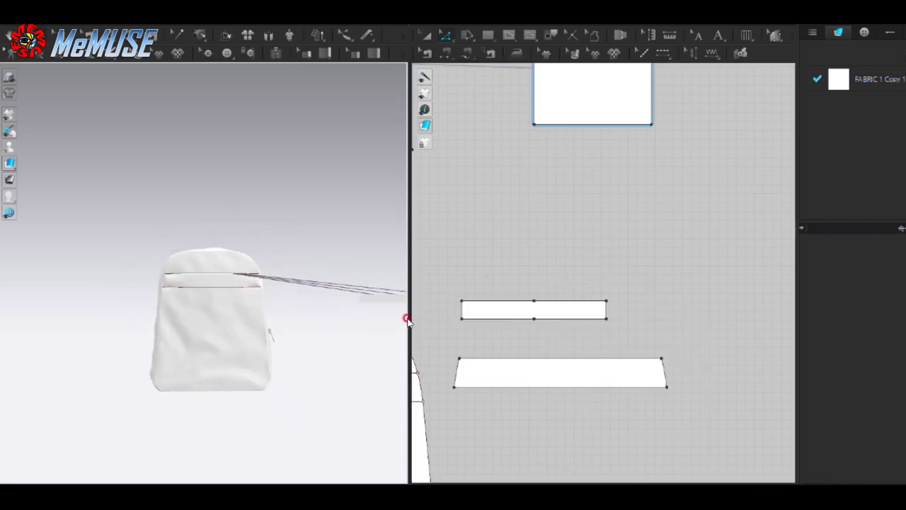
pyautogui.moveTo(408, 317)
pyautogui.mouseDown()
pyautogui.moveTo(467, 304)
pyautogui.moveTo(266, 301)
pyautogui.mouseUp()
# Step: Position the strip in 3D across the top of the backpack front, above the band
pyautogui.click(417, 290)
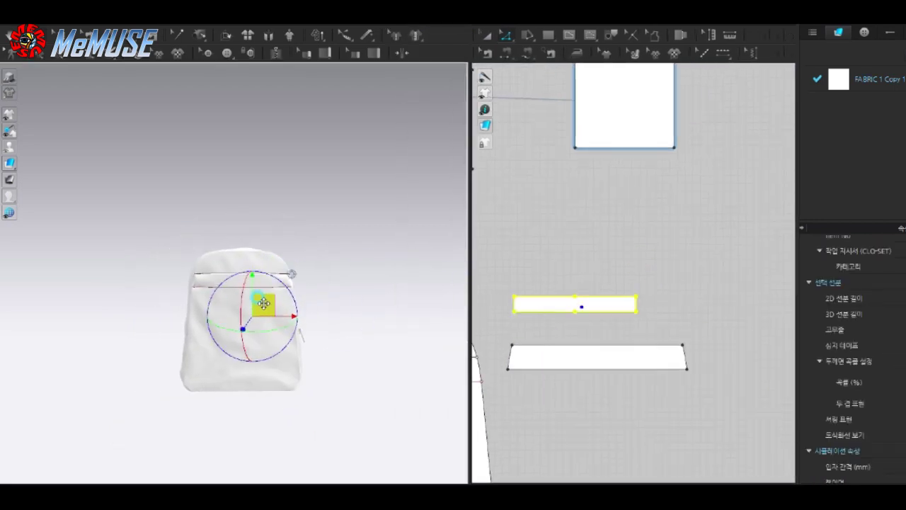
pyautogui.scroll(1, 504, 342)
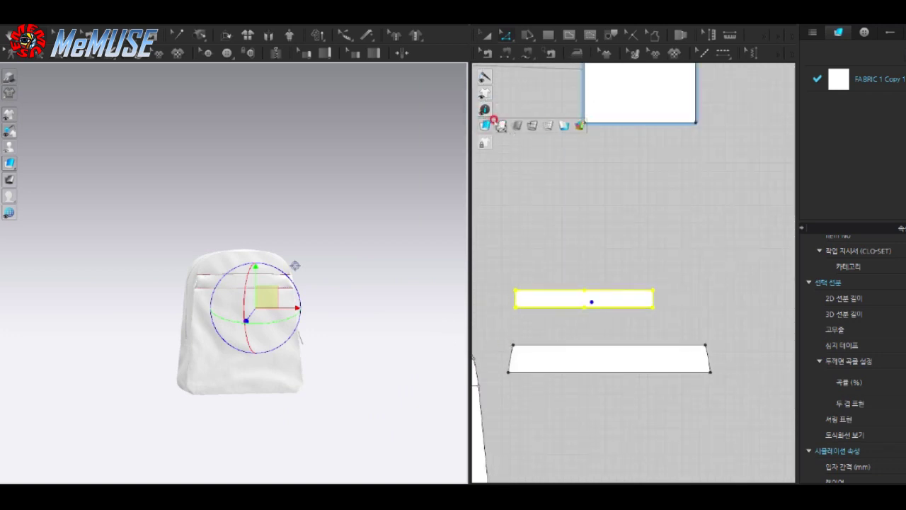
pyautogui.click(306, 147)
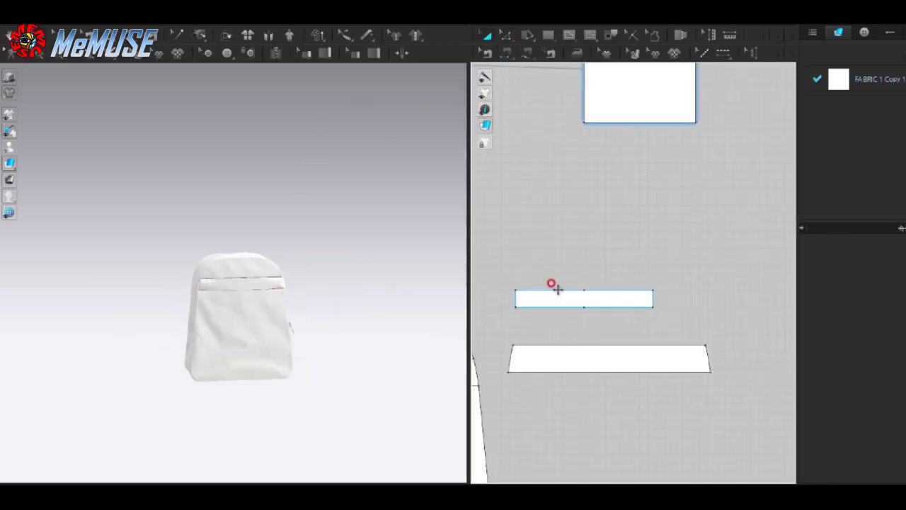
pyautogui.click(555, 287)
pyautogui.moveTo(305, 344)
pyautogui.mouseDown(button='right')
pyautogui.moveTo(223, 298)
pyautogui.moveTo(368, 317)
pyautogui.mouseUp(button='right')
pyautogui.scroll(5, 250, 299)
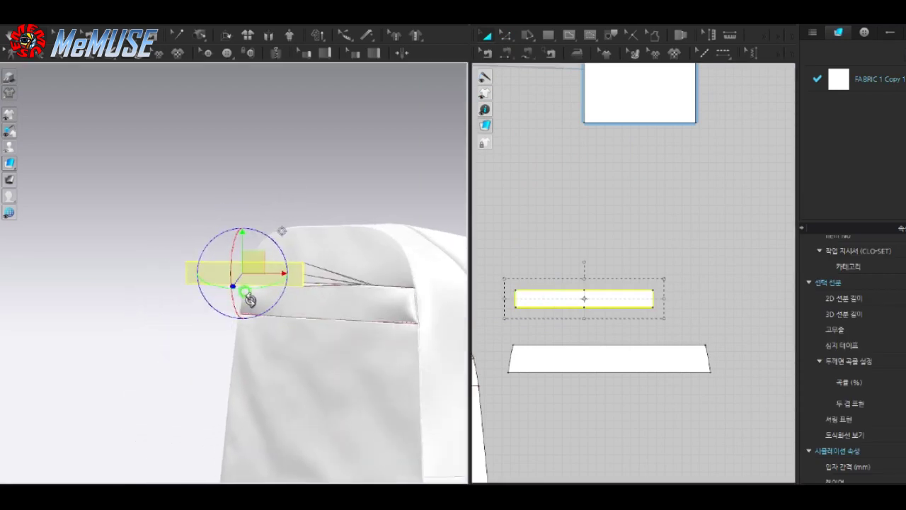
pyautogui.moveTo(250, 299); pyautogui.dragTo(303, 337, button='right')
pyautogui.scroll(3, 318, 283)
pyautogui.scroll(2, 515, 352)
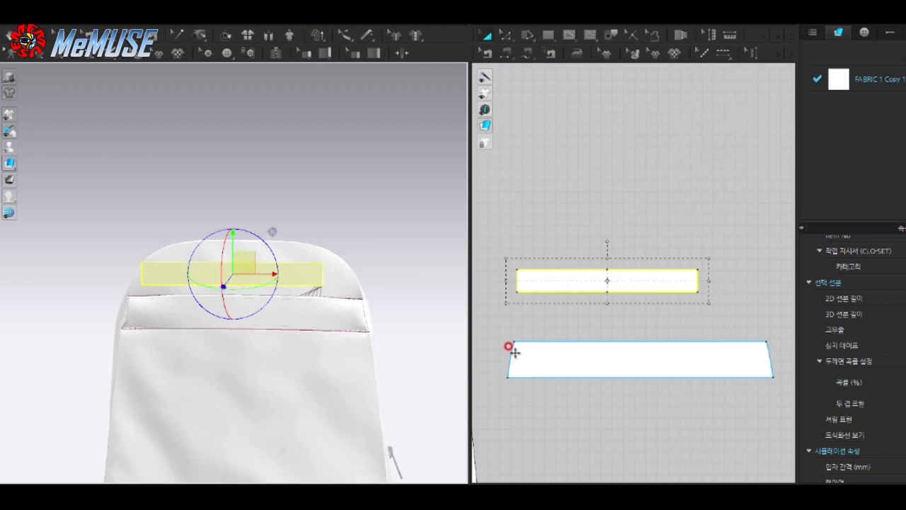
# Step: Stitch the strip's lower-left corner to the band's top edge and let it settle
pyautogui.click(531, 56)
pyautogui.click(517, 292)
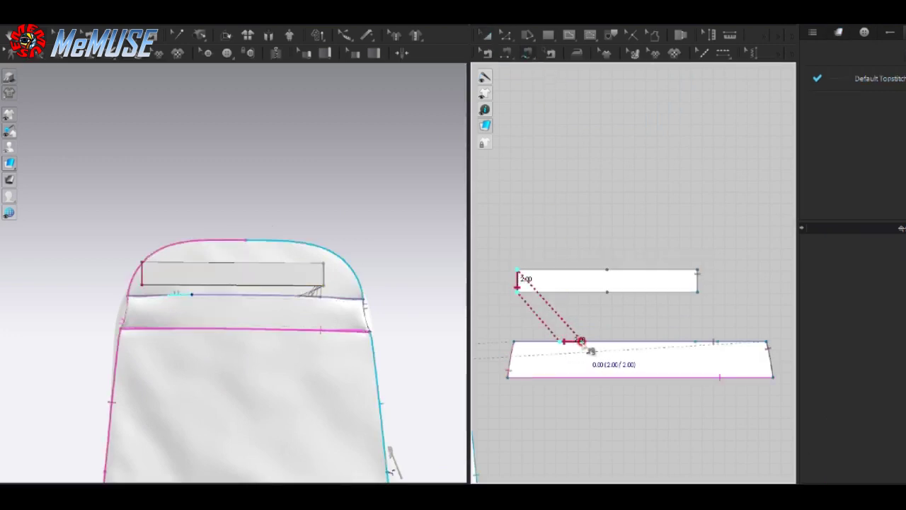
pyautogui.click(580, 342)
pyautogui.moveTo(364, 314)
pyautogui.mouseDown(button='right')
pyautogui.moveTo(307, 330)
pyautogui.moveTo(310, 367)
pyautogui.mouseUp(button='right')
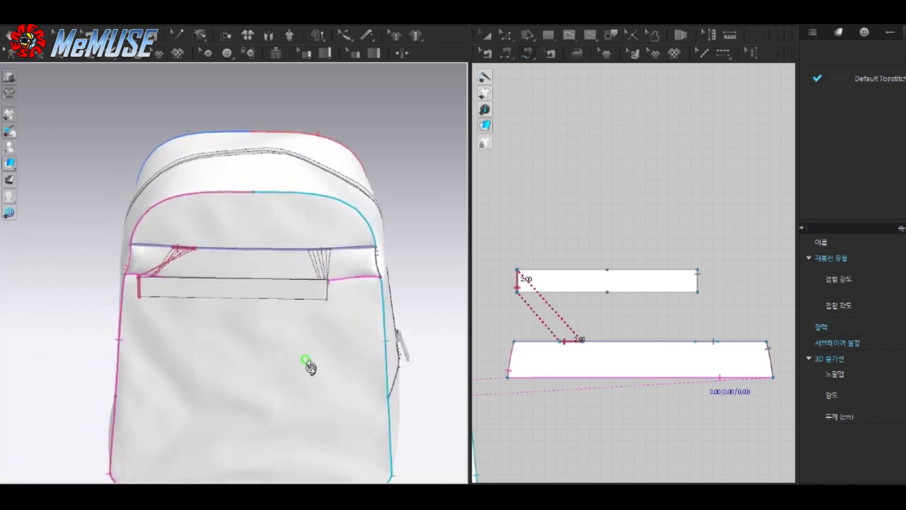
pyautogui.press('a')
pyautogui.scroll(3, 243, 269)
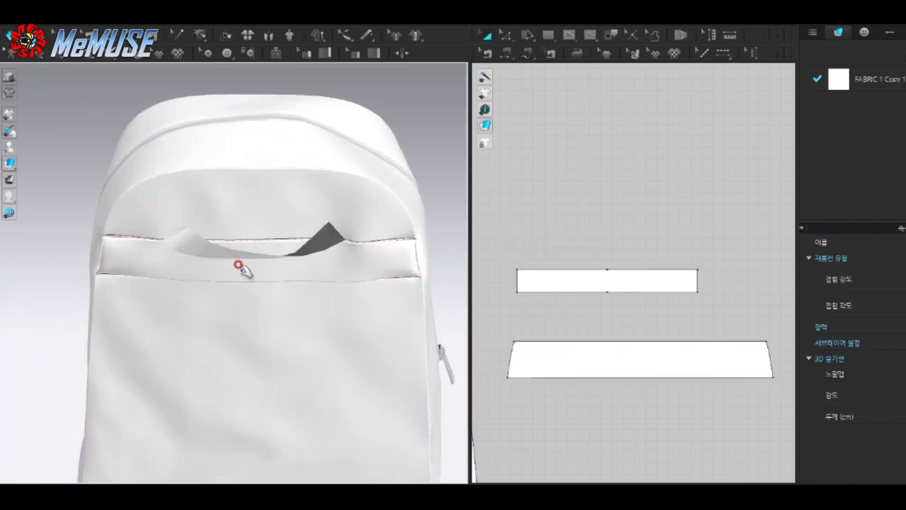
pyautogui.moveTo(243, 269); pyautogui.dragTo(281, 192, button='right')
# Step: Add and confirm a second seam link between the strap edge and the band
pyautogui.click(290, 247)
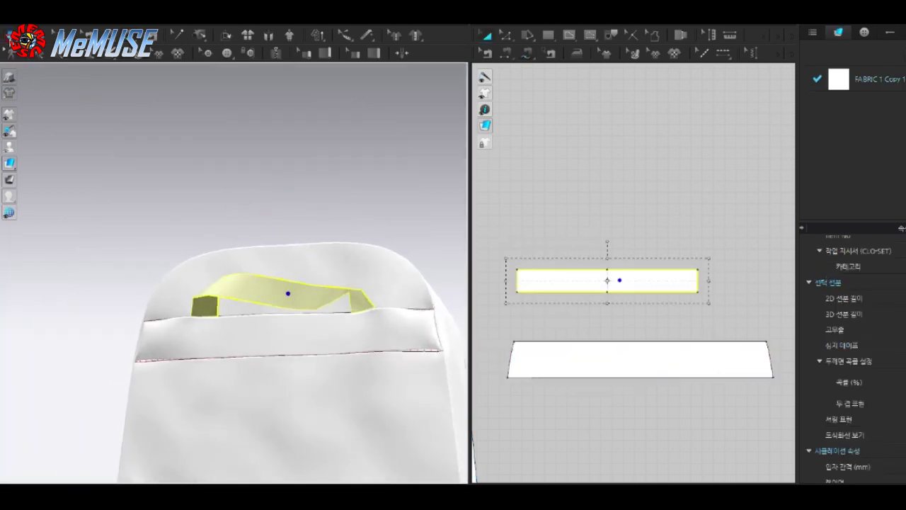
pyautogui.press('t')
pyautogui.click(517, 280)
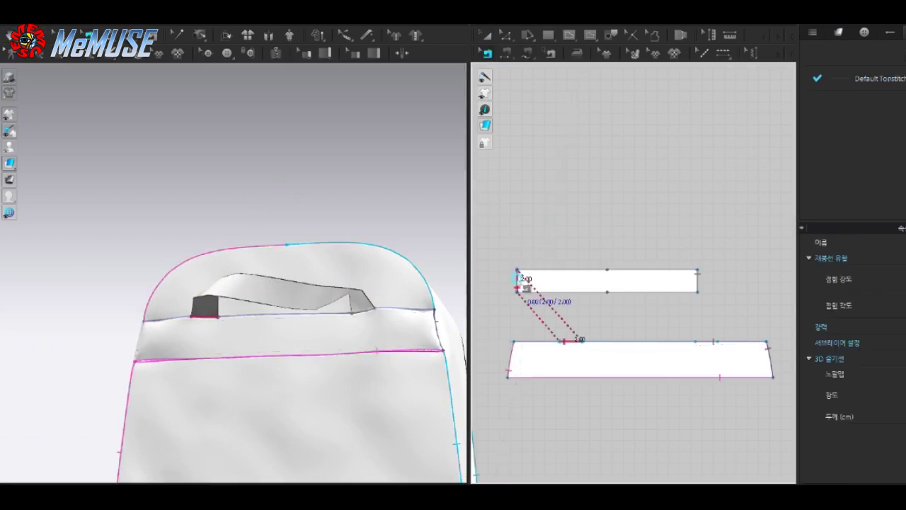
pyautogui.rightClick(518, 282)
pyautogui.click(543, 296)
pyautogui.press('a')
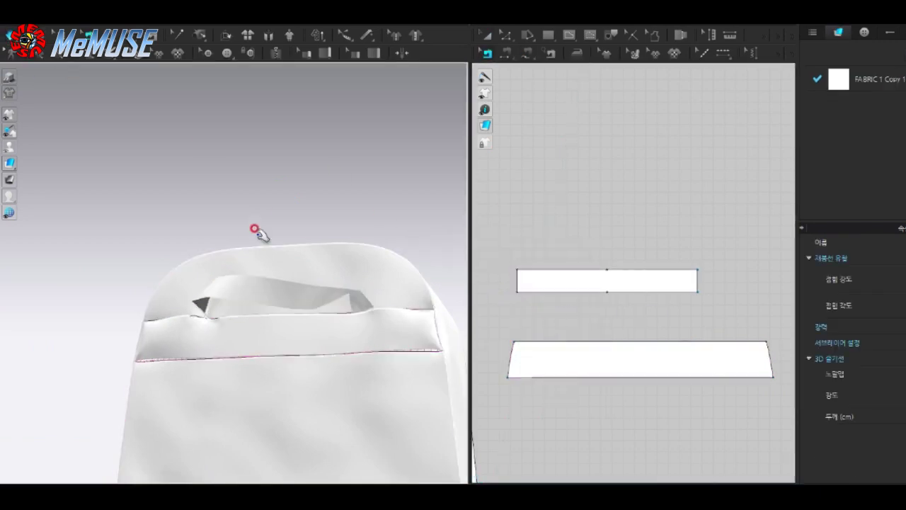
pyautogui.click(286, 293)
pyautogui.scroll(-3, 528, 327)
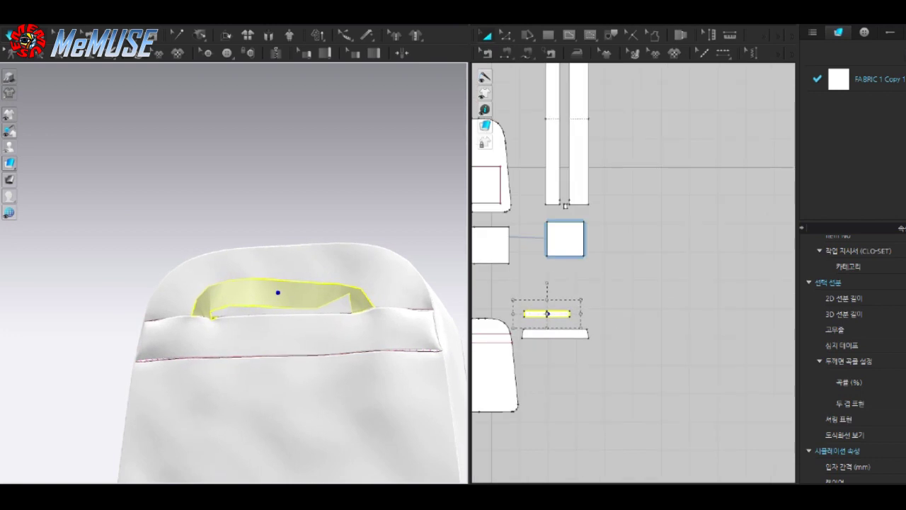
# Step: Move the strap point 6.71 cm, simulate, and pull the strap across the bag top
pyautogui.click(556, 314)
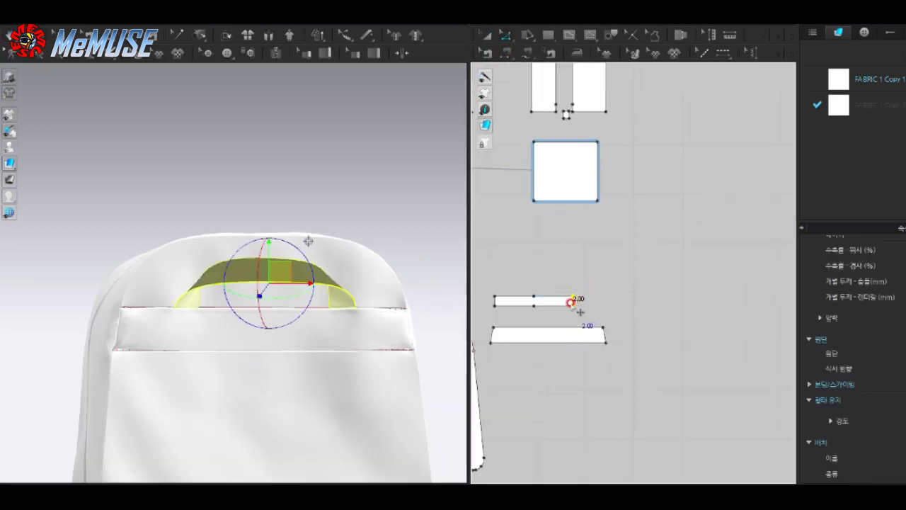
pyautogui.scroll(2, 580, 312)
pyautogui.click(639, 308)
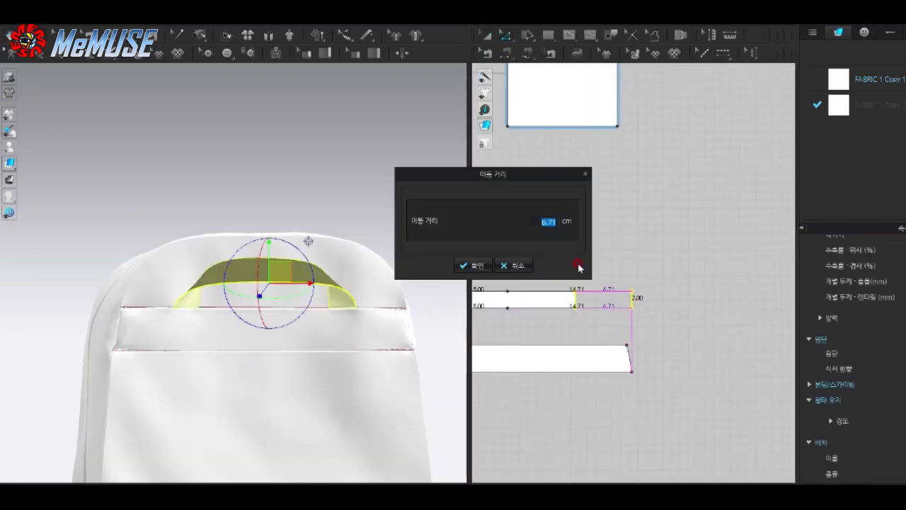
pyautogui.click(474, 264)
pyautogui.press('space')
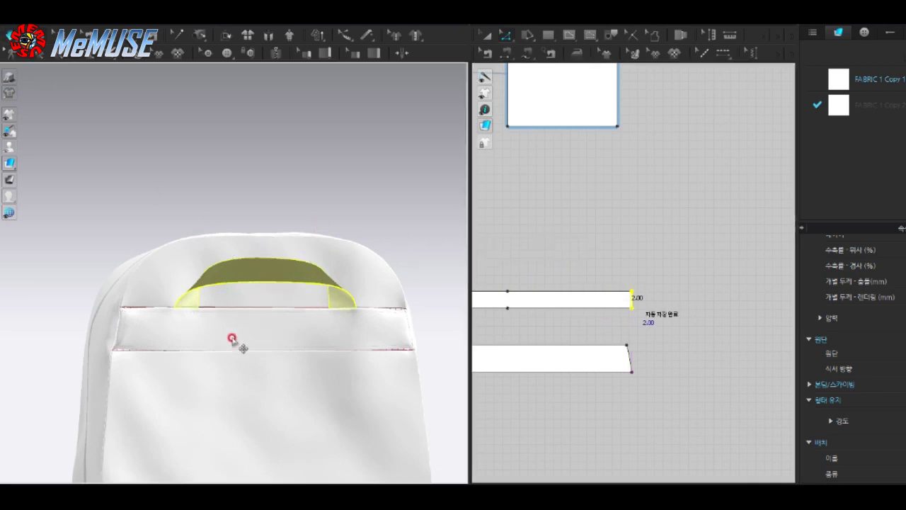
pyautogui.moveTo(248, 240); pyautogui.dragTo(281, 247)
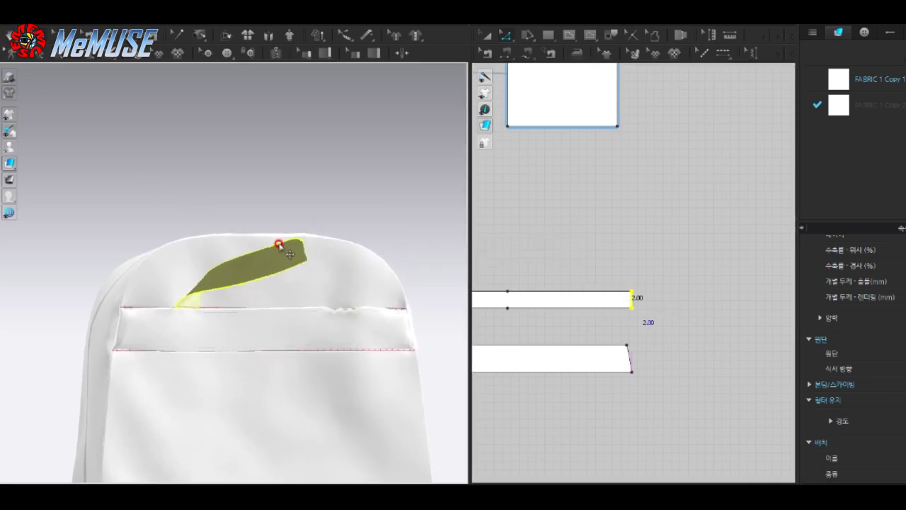
pyautogui.moveTo(395, 253)
pyautogui.mouseDown()
pyautogui.moveTo(312, 272)
pyautogui.moveTo(293, 164)
pyautogui.mouseUp()
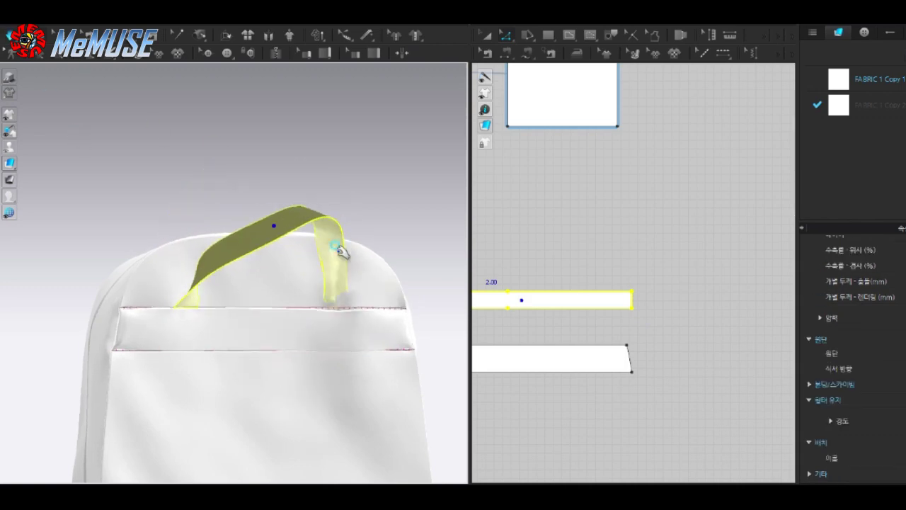
pyautogui.moveTo(340, 248)
pyautogui.mouseDown()
pyautogui.moveTo(293, 259)
pyautogui.moveTo(243, 233)
pyautogui.mouseUp()
pyautogui.moveTo(242, 233)
pyautogui.mouseDown(button='right')
pyautogui.moveTo(401, 304)
pyautogui.moveTo(344, 349)
pyautogui.mouseUp(button='right')
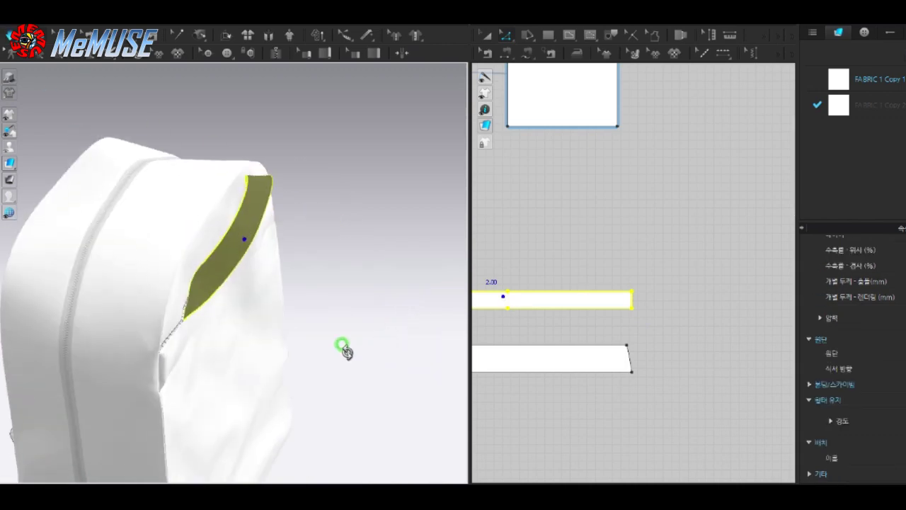
pyautogui.moveTo(212, 257); pyautogui.dragTo(477, 273, button='right')
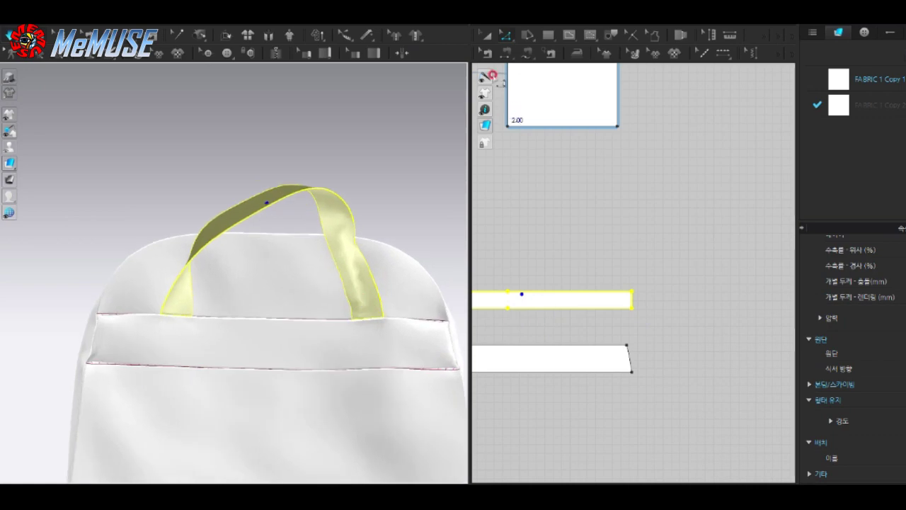
# Step: Move the strap's right-edge points 2 cm and pull the strap up into a handle loop
pyautogui.moveTo(647, 251); pyautogui.dragTo(593, 322)
pyautogui.moveTo(630, 299); pyautogui.dragTo(624, 301)
pyautogui.write('2')
pyautogui.press('Return')
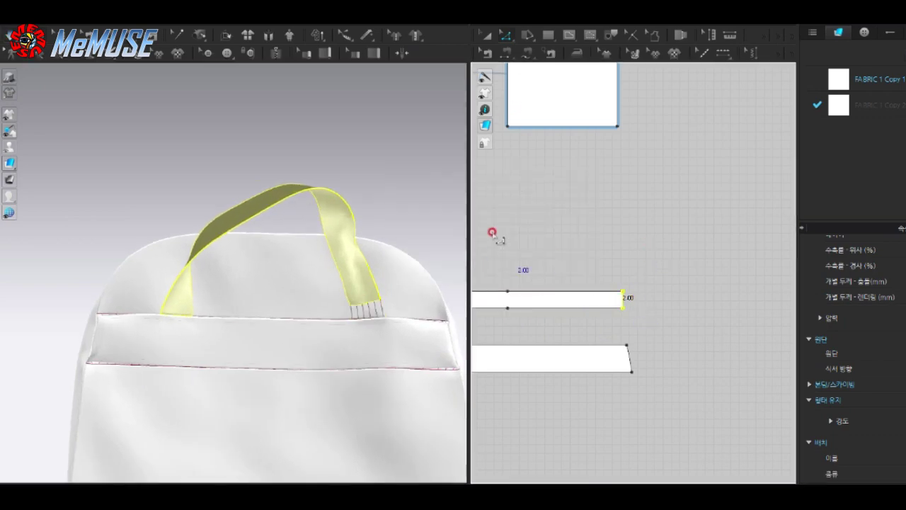
pyautogui.moveTo(233, 252); pyautogui.dragTo(201, 184)
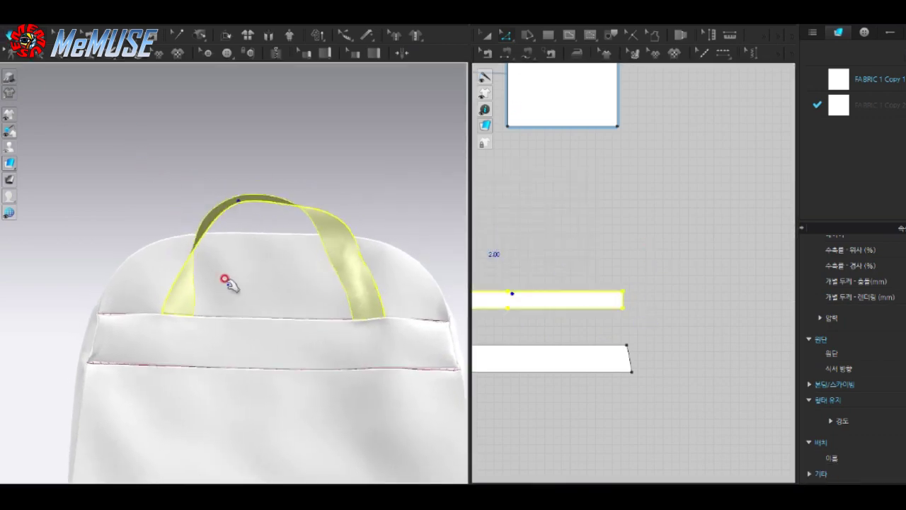
pyautogui.moveTo(226, 281)
pyautogui.mouseDown(button='right')
pyautogui.moveTo(283, 348)
pyautogui.moveTo(293, 277)
pyautogui.mouseUp(button='right')
pyautogui.moveTo(245, 192)
pyautogui.mouseDown(button='right')
pyautogui.moveTo(234, 188)
pyautogui.moveTo(229, 217)
pyautogui.moveTo(118, 233)
pyautogui.mouseUp(button='right')
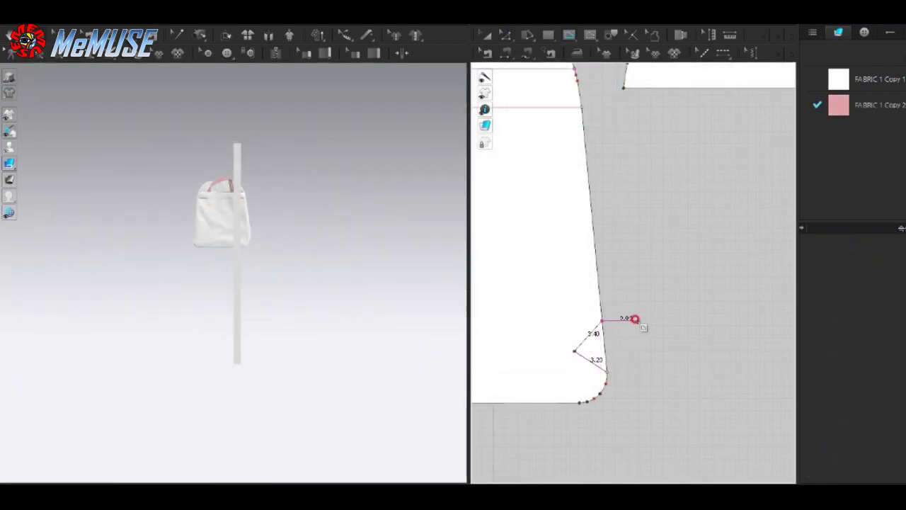
# Step: Create a dart at the bag piece's lower corner and set its apex by exact moves
pyautogui.click(635, 318)
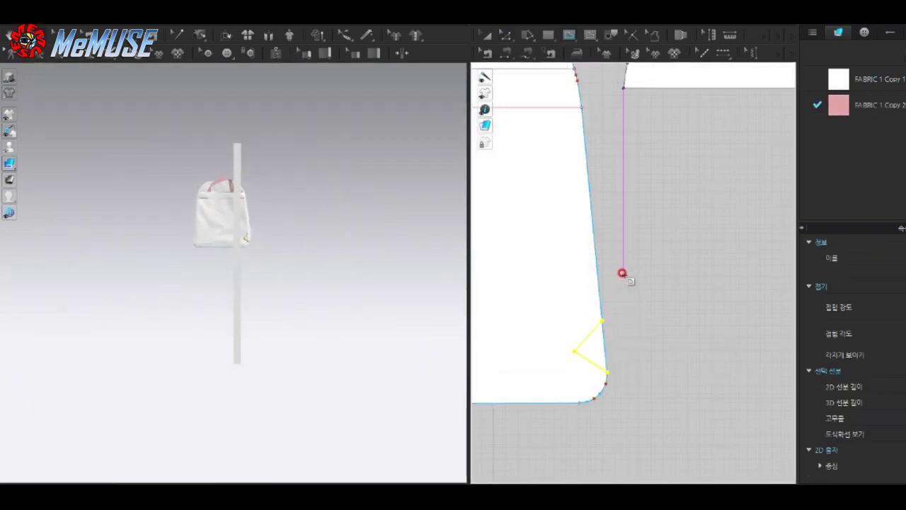
pyautogui.click(583, 361)
pyautogui.click(509, 322)
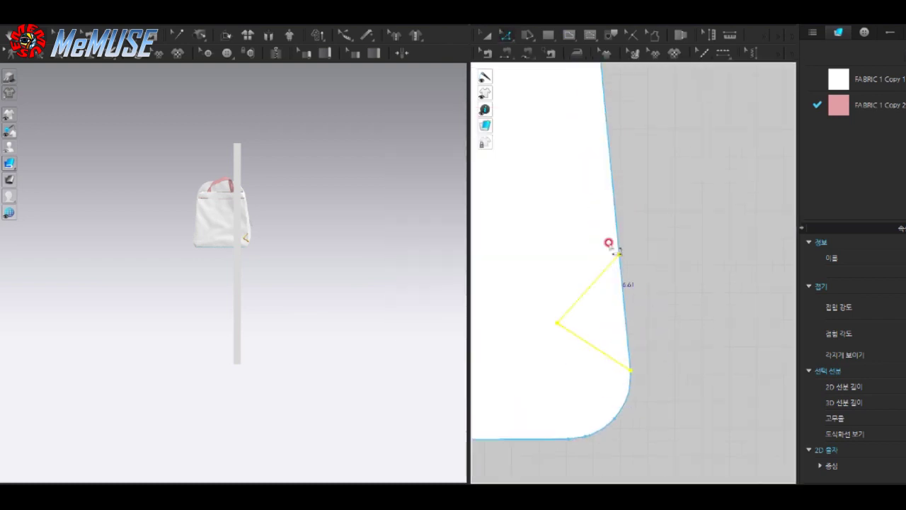
pyautogui.click(557, 322)
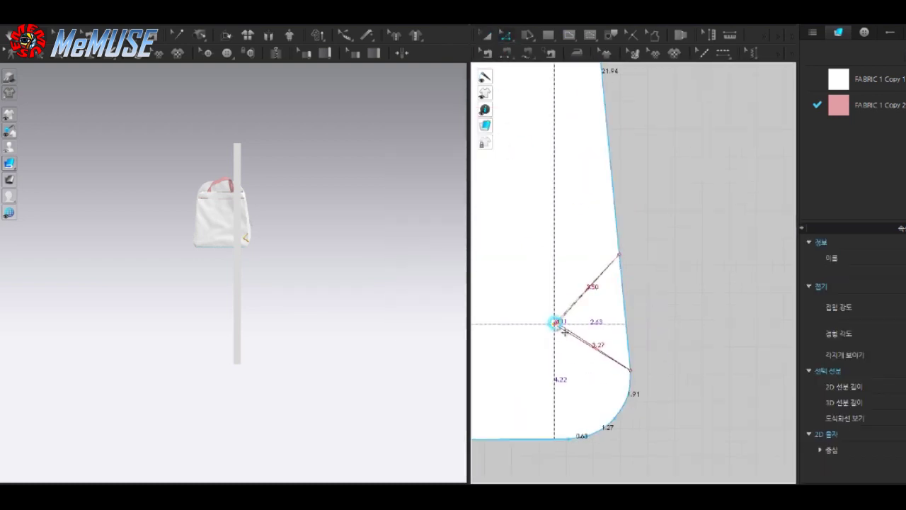
pyautogui.moveTo(564, 333)
pyautogui.mouseDown()
pyautogui.moveTo(574, 348)
pyautogui.moveTo(568, 338)
pyautogui.mouseUp()
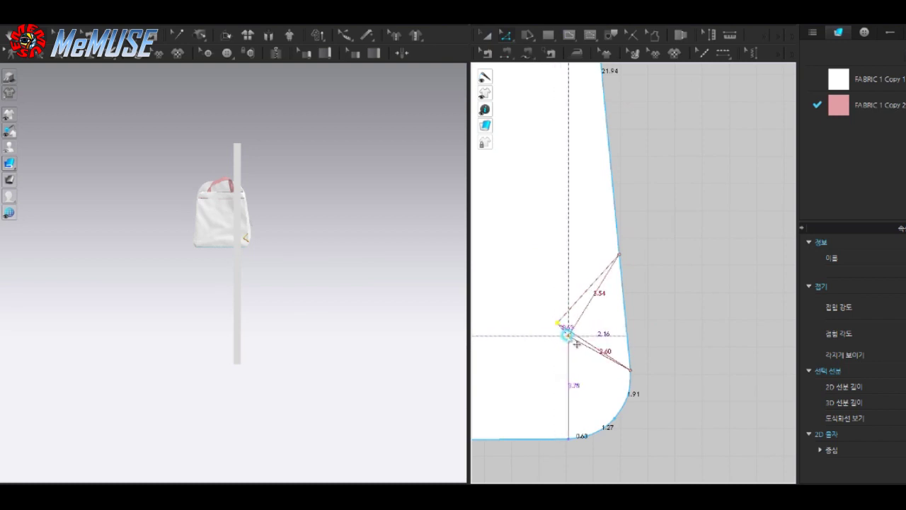
pyautogui.rightClick(568, 339)
pyautogui.press('Return')
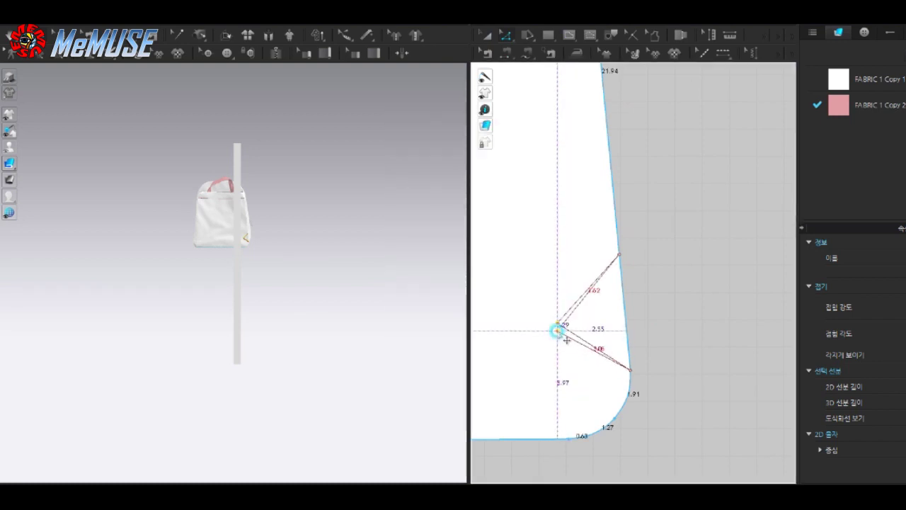
pyautogui.rightClick(559, 328)
pyautogui.press('Return')
pyautogui.click(673, 324)
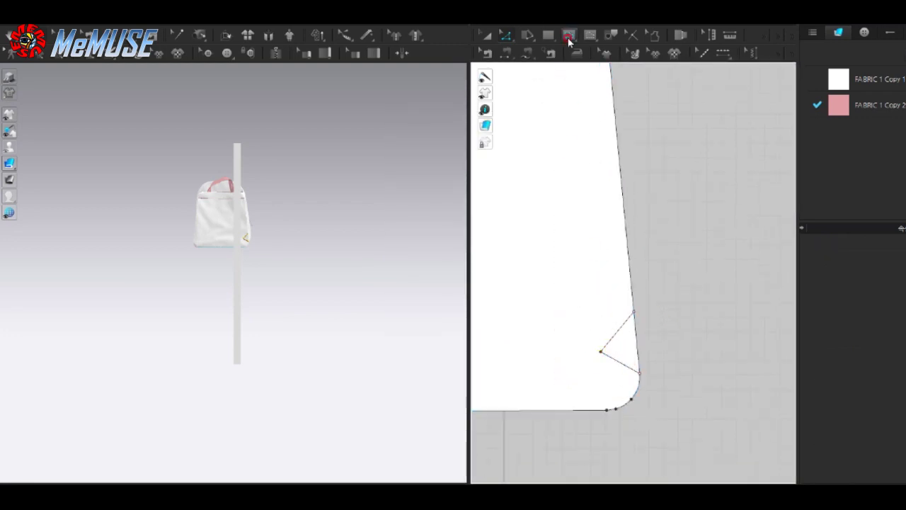
# Step: Trace the dart's edges into a new triangular piece beside the pattern
pyautogui.click(569, 39)
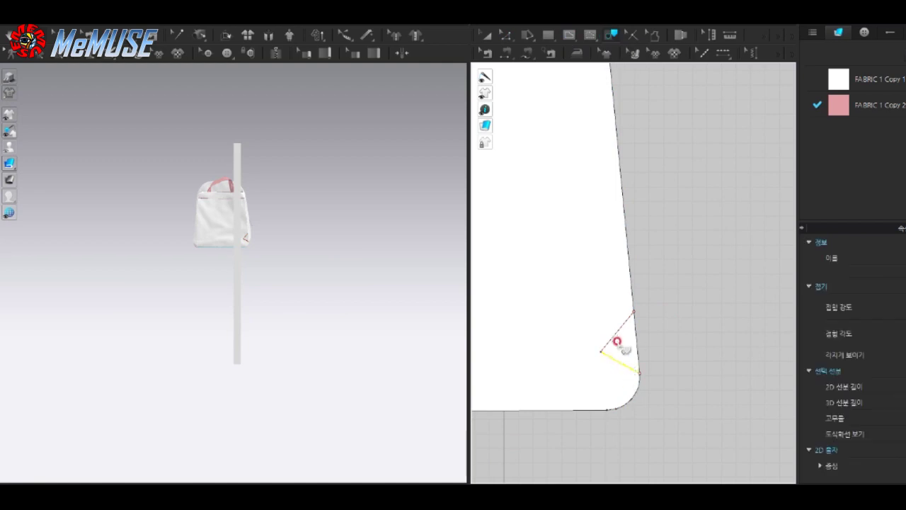
pyautogui.click(632, 339)
pyautogui.rightClick(634, 340)
pyautogui.click(676, 347)
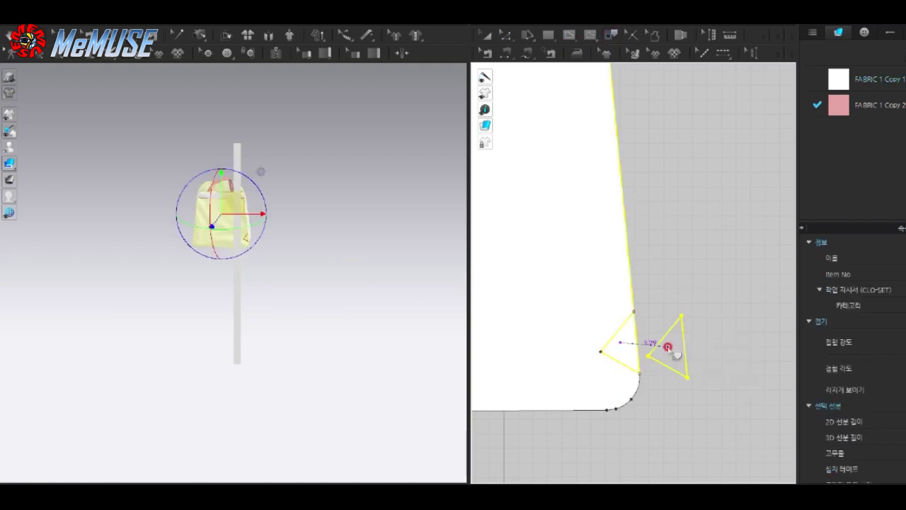
pyautogui.moveTo(667, 347); pyautogui.dragTo(708, 333)
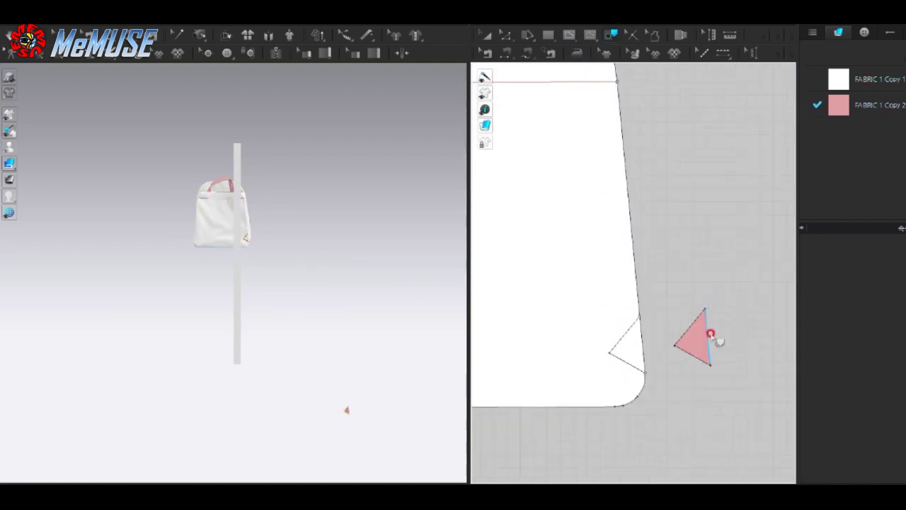
pyautogui.scroll(3, 710, 334)
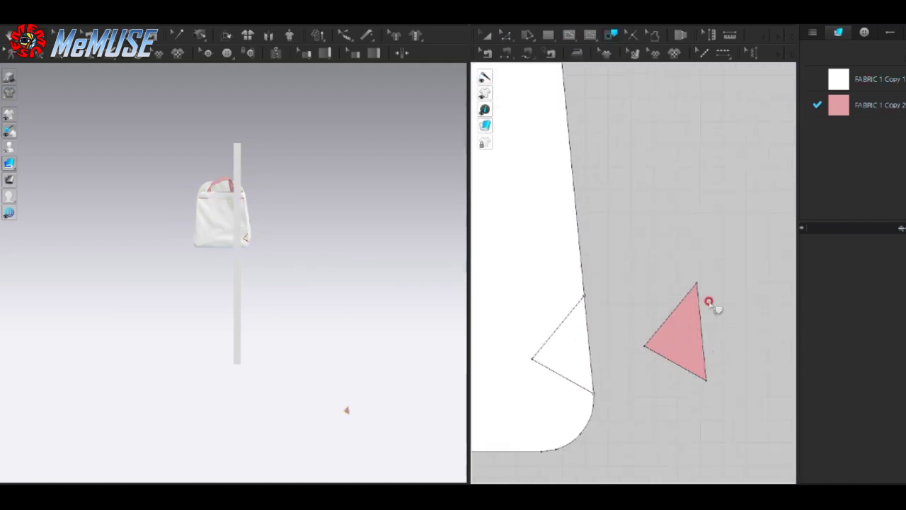
# Step: Nudge the pink triangle slightly right and down and check it in 3D
pyautogui.click(485, 38)
pyautogui.click(680, 344)
pyautogui.scroll(-3, 736, 311)
pyautogui.scroll(3, 740, 322)
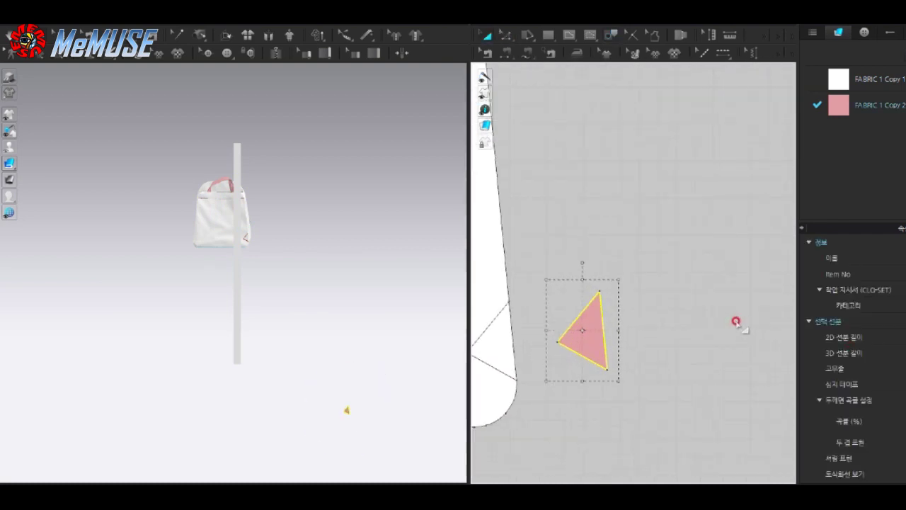
pyautogui.moveTo(555, 327); pyautogui.dragTo(564, 331)
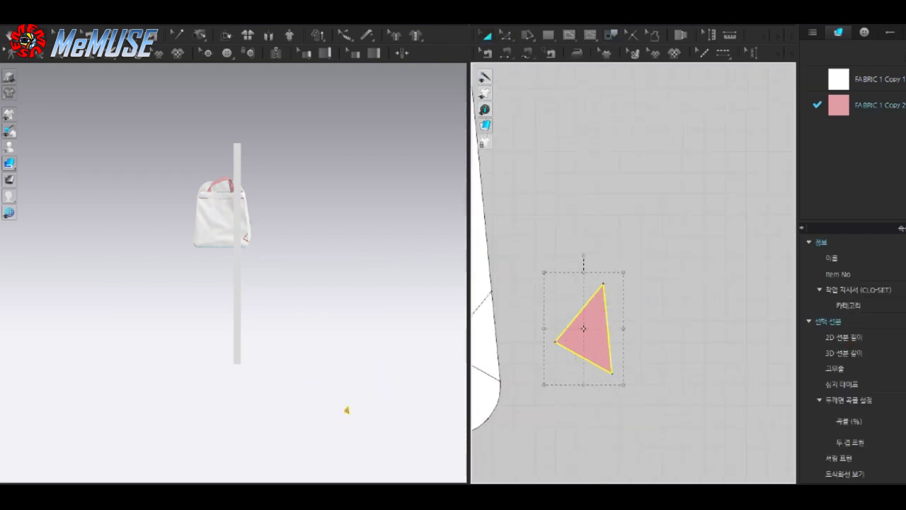
pyautogui.click(722, 306)
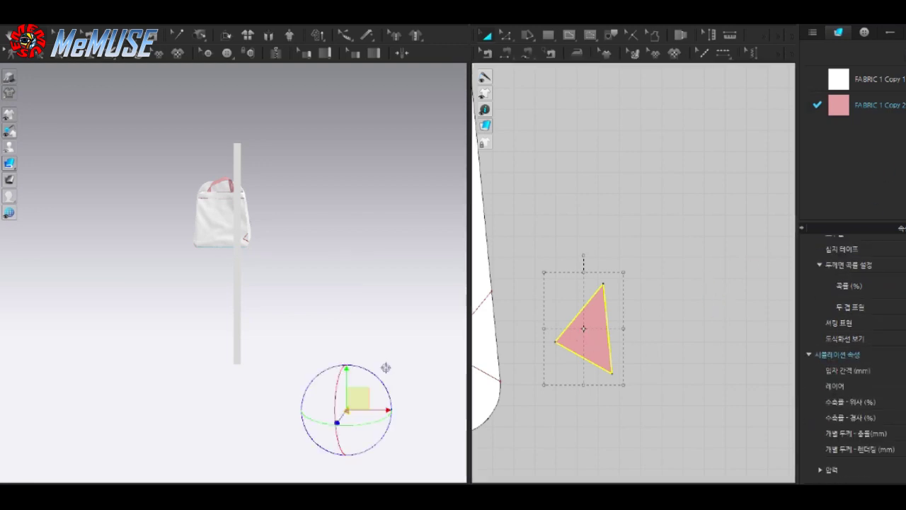
pyautogui.click(386, 367)
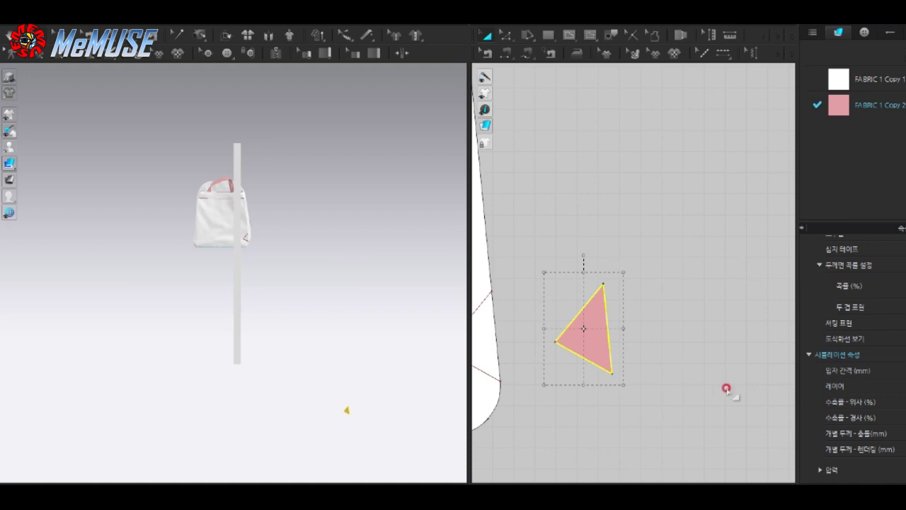
pyautogui.scroll(-3, 627, 426)
pyautogui.scroll(4, 672, 354)
pyautogui.scroll(2, 710, 270)
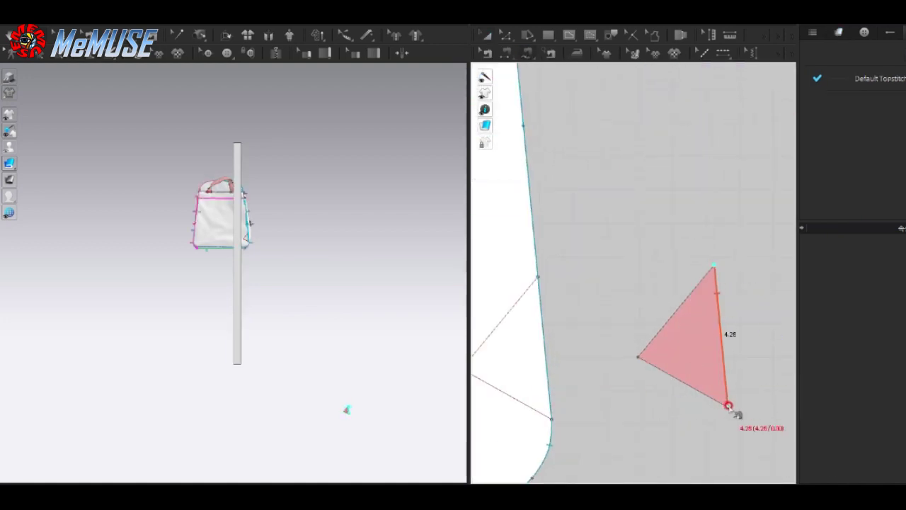
# Step: Move the triangle piece onto the bag in the 3D view
pyautogui.click(553, 418)
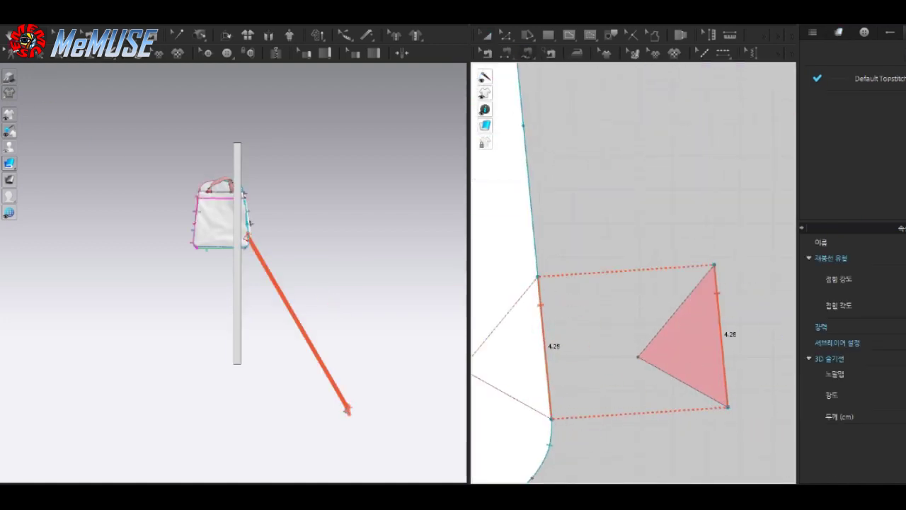
pyautogui.scroll(1, 372, 370)
pyautogui.press('a')
pyautogui.moveTo(390, 458); pyautogui.dragTo(265, 230)
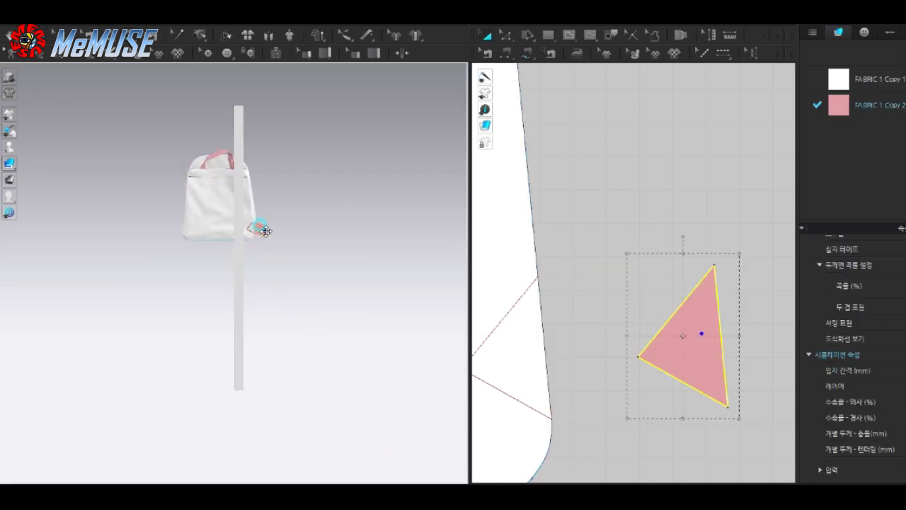
pyautogui.scroll(-1, 265, 230)
pyautogui.scroll(-5, 568, 376)
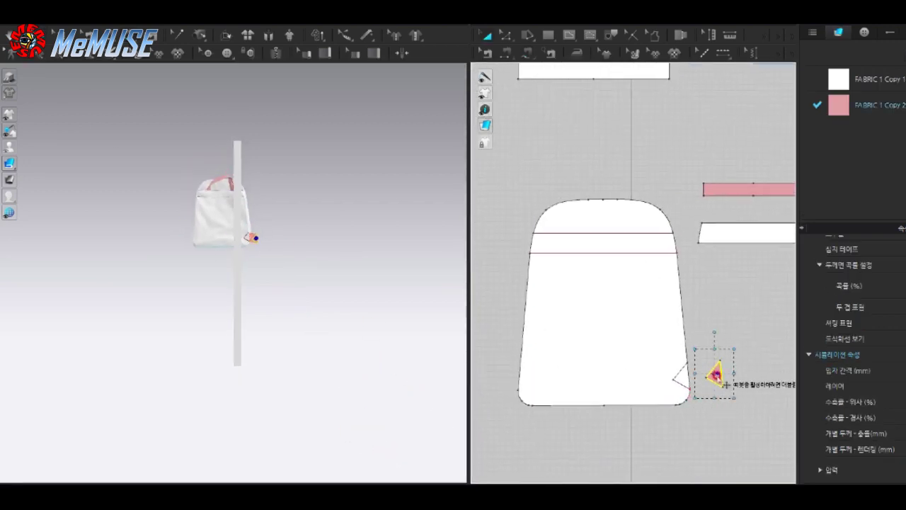
# Step: Make a symmetric mirrored copy of the triangle tab
pyautogui.rightClick(726, 384)
pyautogui.click(736, 94)
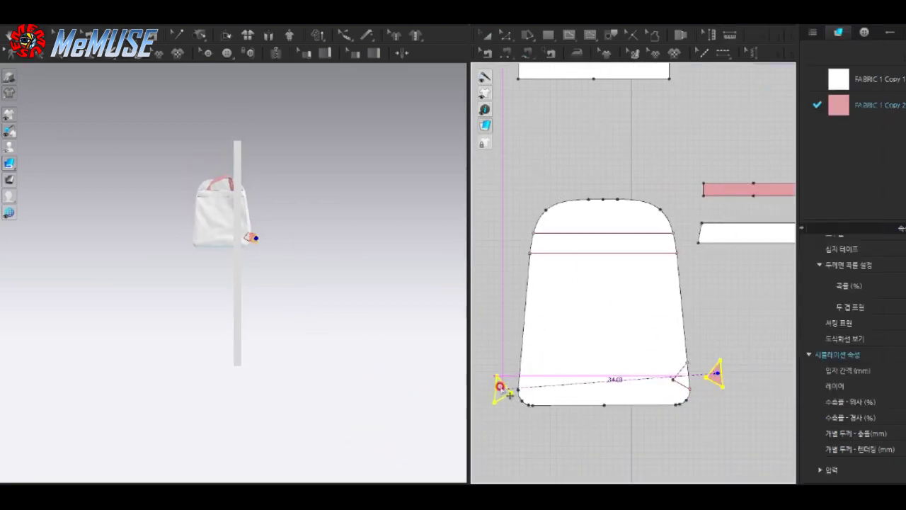
pyautogui.scroll(3, 505, 393)
pyautogui.scroll(2, 517, 398)
pyautogui.scroll(2, 494, 394)
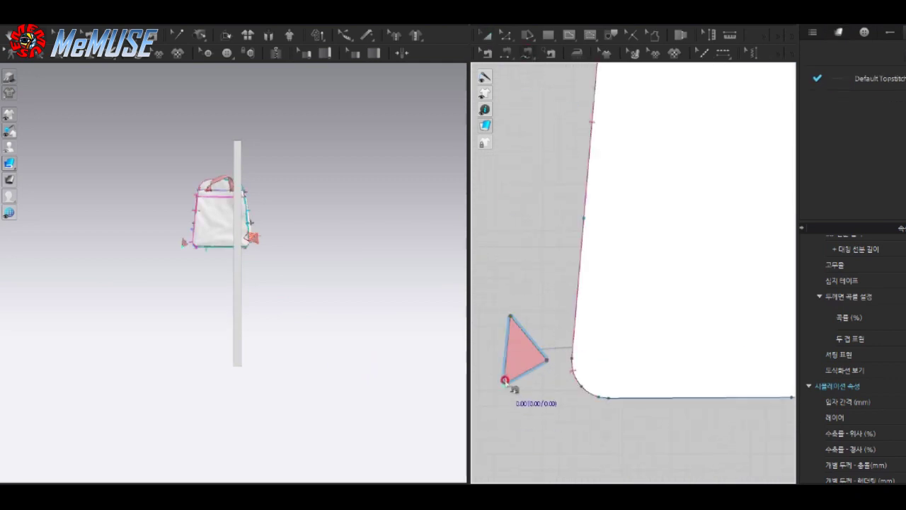
# Step: Sew the tab's 4.26 edge to the bag panel's side edge
pyautogui.moveTo(504, 380); pyautogui.dragTo(509, 314)
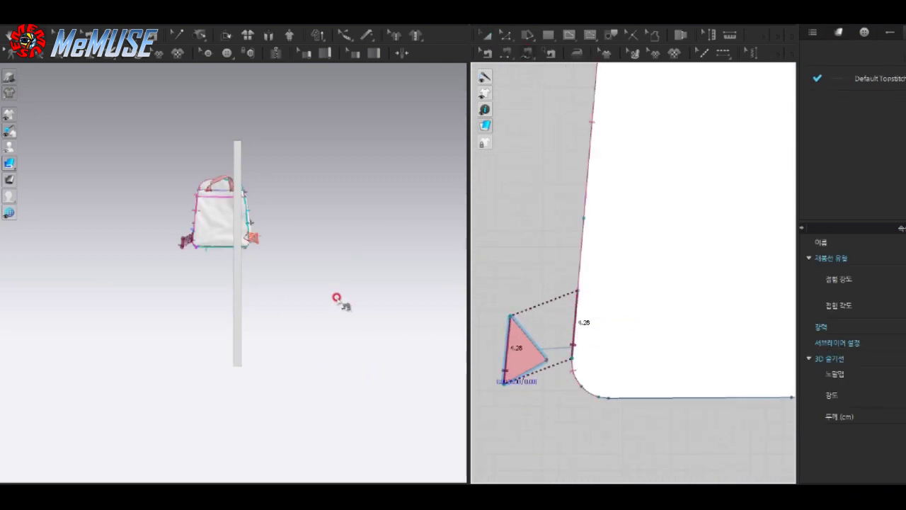
pyautogui.scroll(-3, 632, 383)
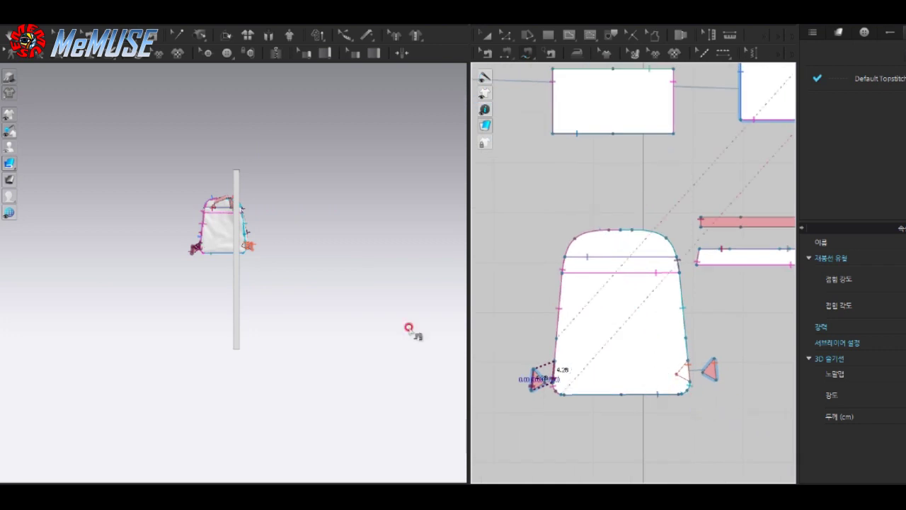
pyautogui.scroll(3, 415, 330)
pyautogui.scroll(3, 198, 247)
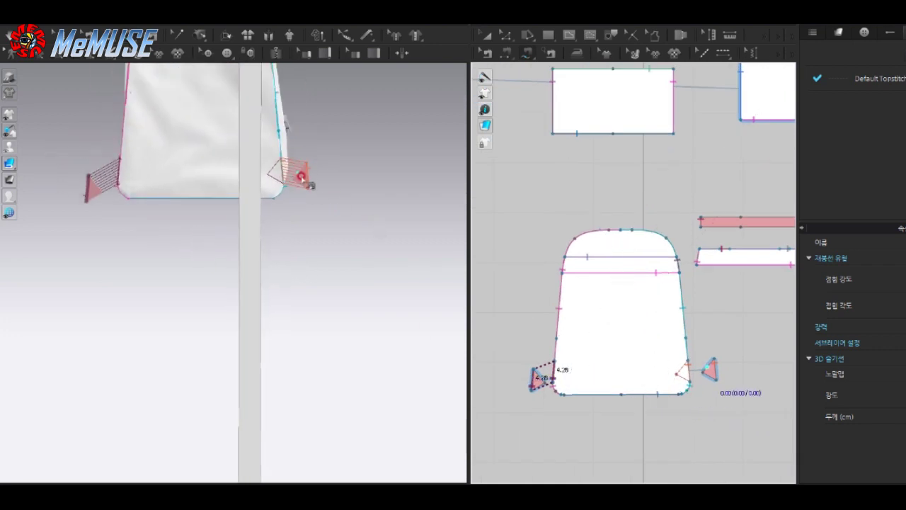
pyautogui.click(301, 177)
pyautogui.scroll(-5, 708, 347)
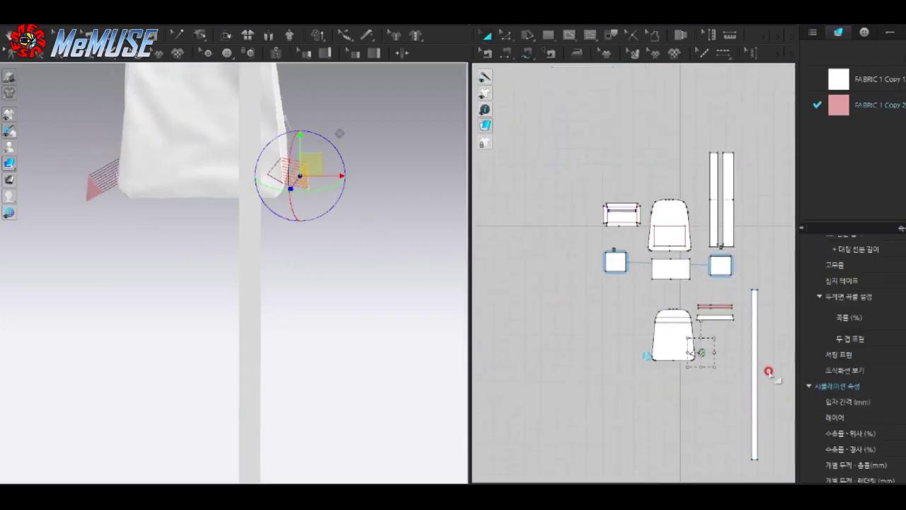
# Step: Sew the triangle tab's tip to the long strap's bottom end with a 3.50 seam
pyautogui.click(750, 303)
pyautogui.scroll(2, 752, 325)
pyautogui.scroll(3, 750, 368)
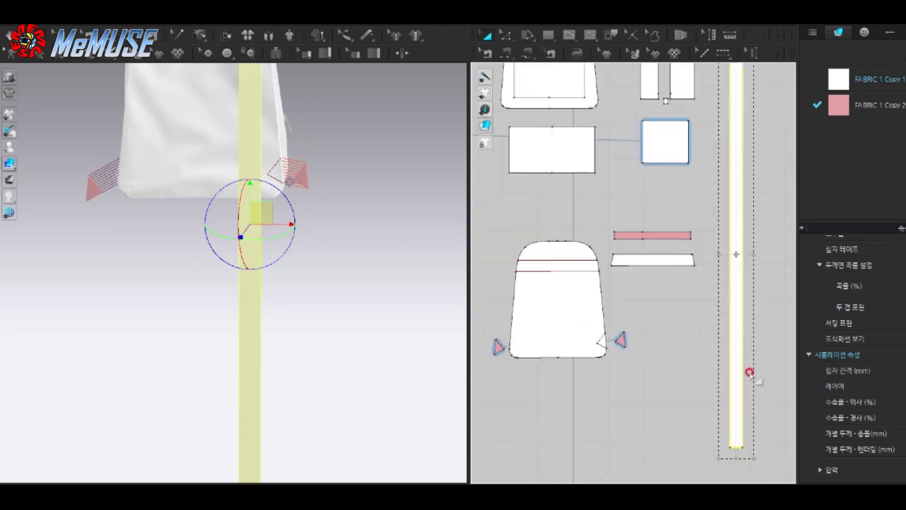
pyautogui.click(677, 313)
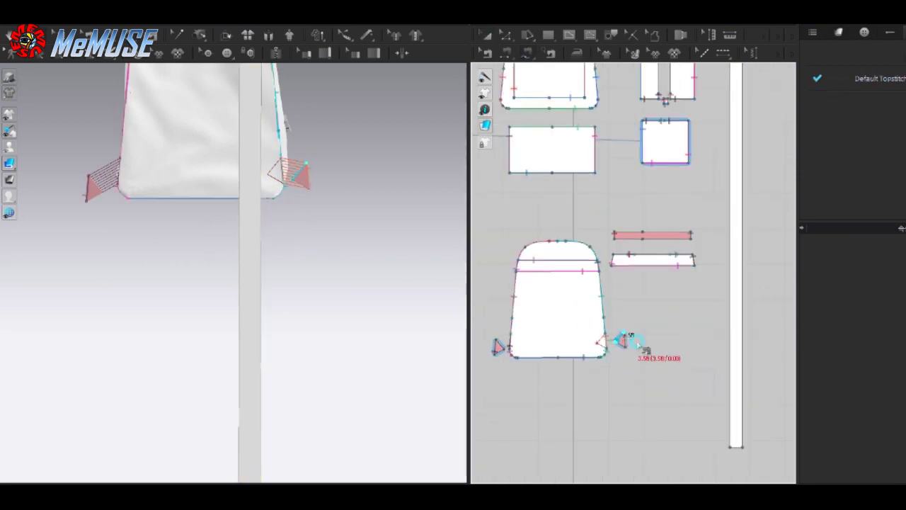
pyautogui.click(736, 444)
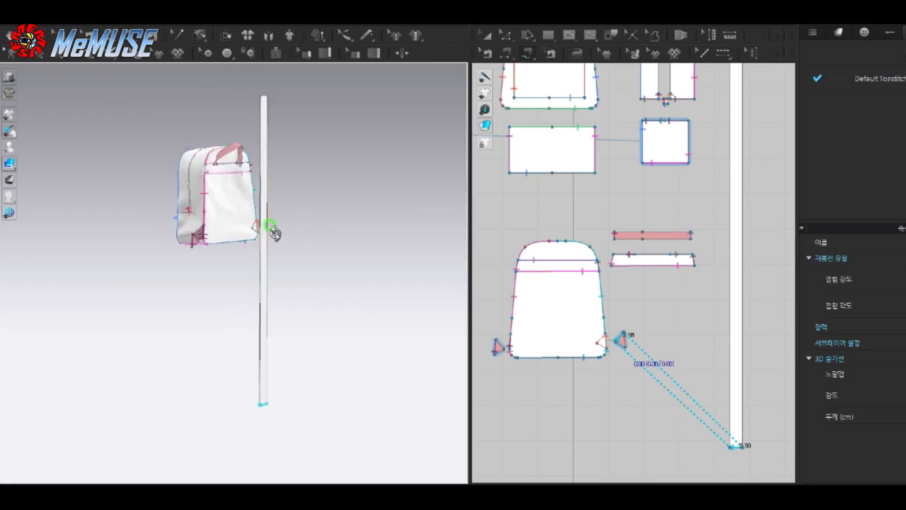
pyautogui.scroll(-3, 566, 327)
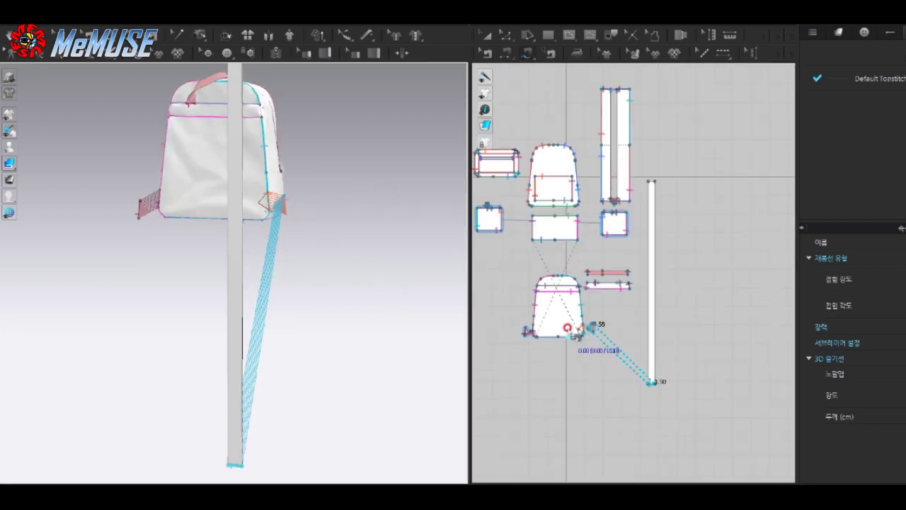
pyautogui.scroll(2, 639, 278)
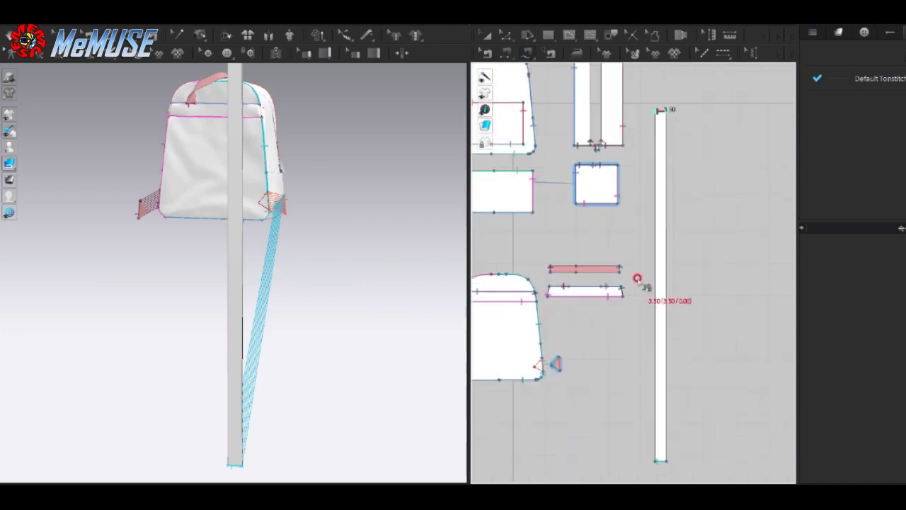
pyautogui.scroll(3, 514, 312)
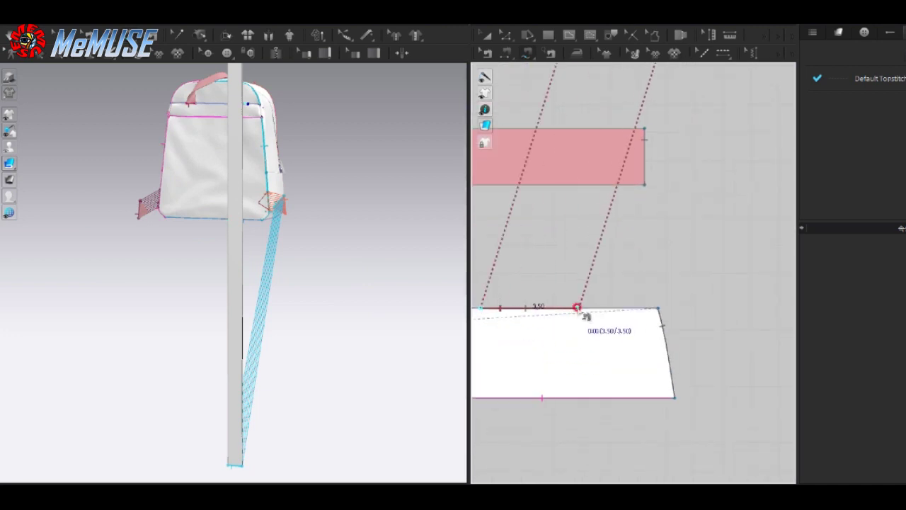
pyautogui.moveTo(307, 250); pyautogui.dragTo(396, 251, button='right')
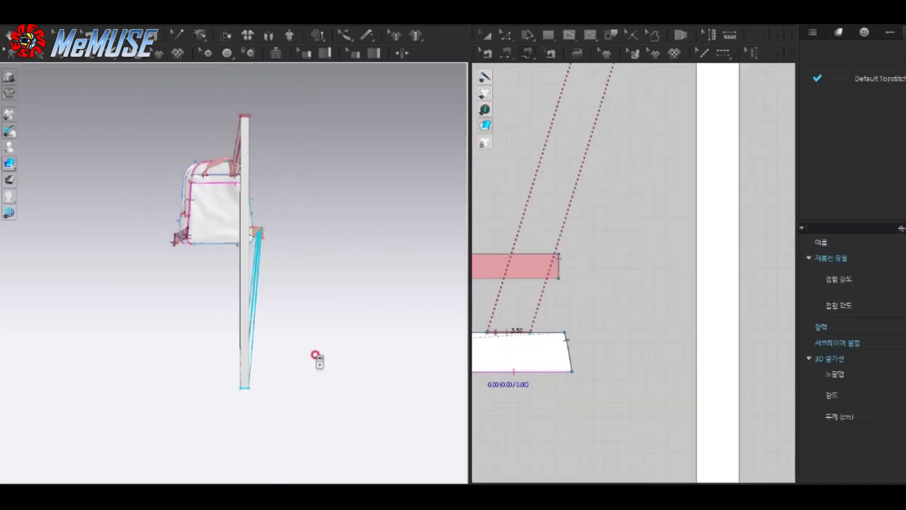
pyautogui.moveTo(266, 150)
pyautogui.mouseDown(button='right')
pyautogui.moveTo(113, 154)
pyautogui.moveTo(334, 318)
pyautogui.mouseUp(button='right')
# Step: Mirror-copy the long shoulder strap with its seams and place the copy beside it
pyautogui.scroll(-3, 594, 385)
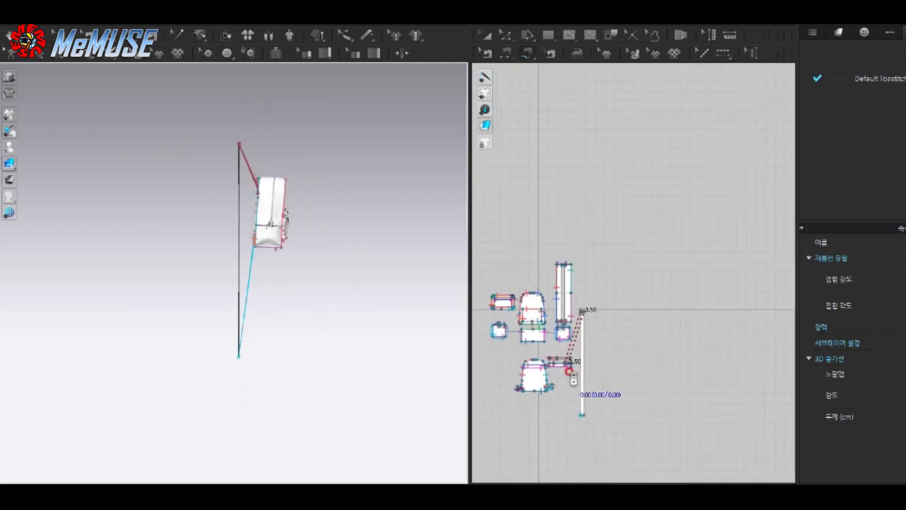
pyautogui.click(599, 336)
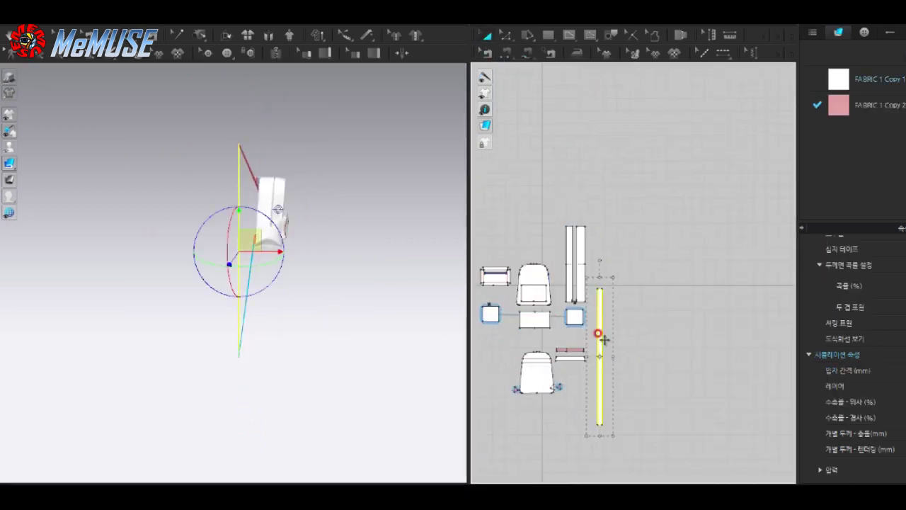
pyautogui.rightClick(599, 336)
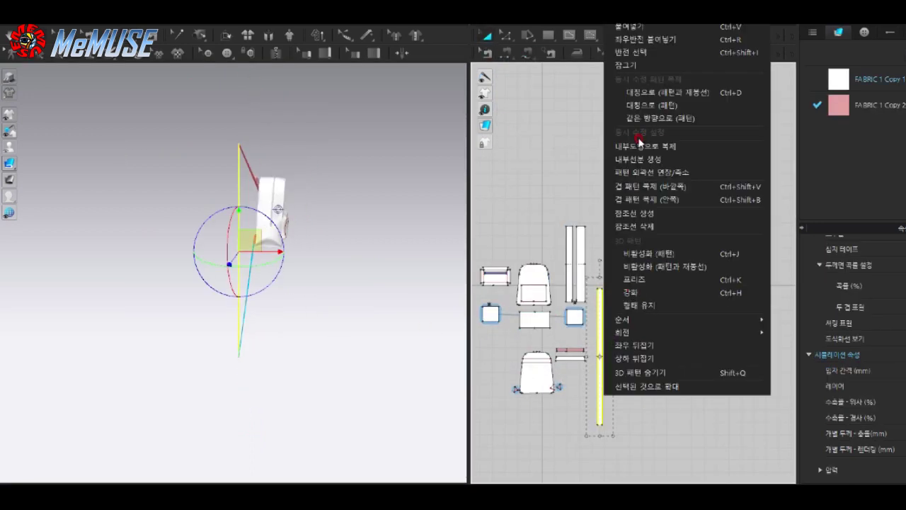
pyautogui.click(648, 93)
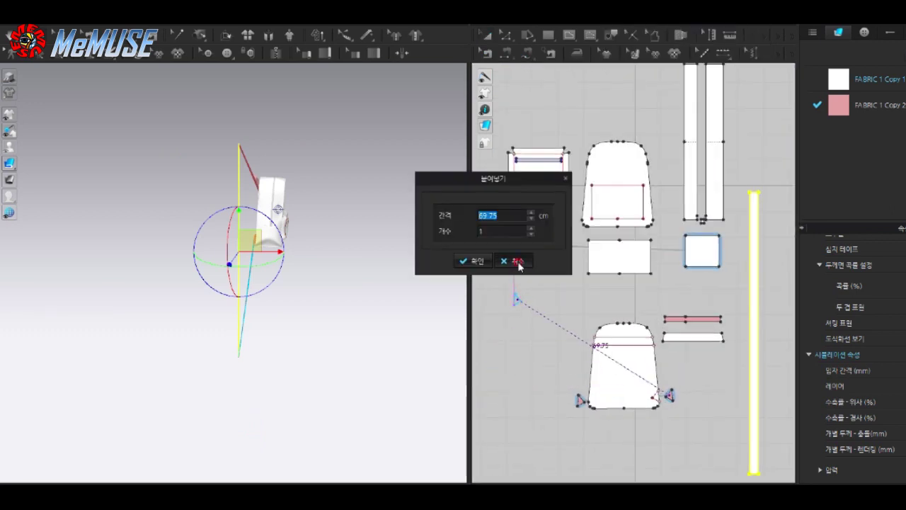
pyautogui.click(517, 262)
pyautogui.rightClick(754, 261)
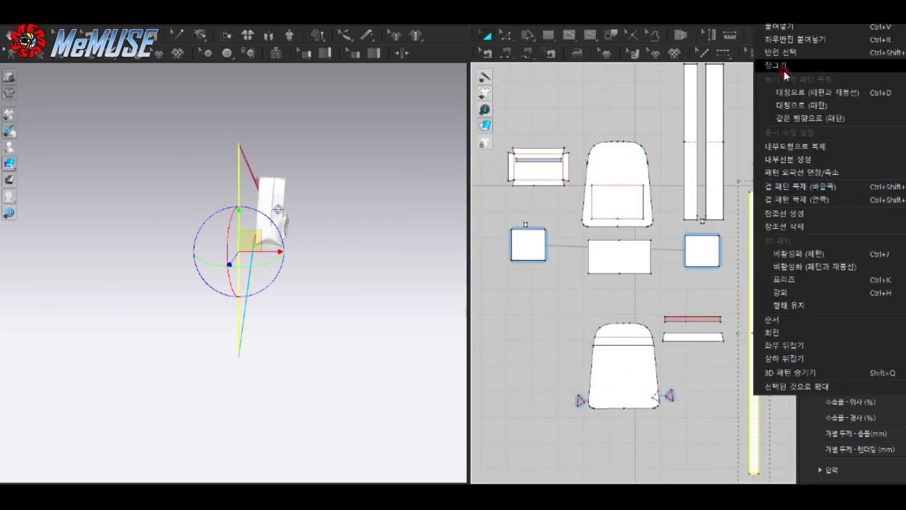
pyautogui.click(811, 93)
pyautogui.click(492, 344)
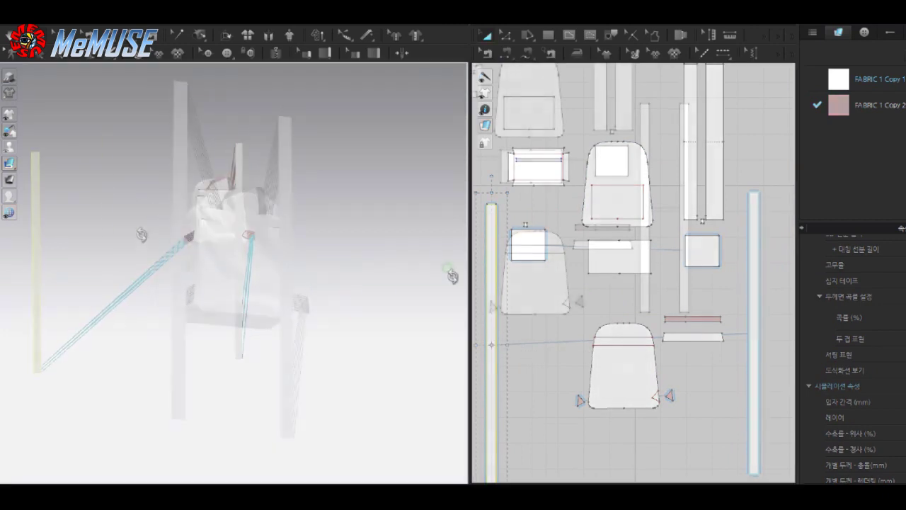
# Step: Let the straps settle on the backpack and pull a strap's end upward into place
pyautogui.click(644, 207)
pyautogui.scroll(1, 197, 269)
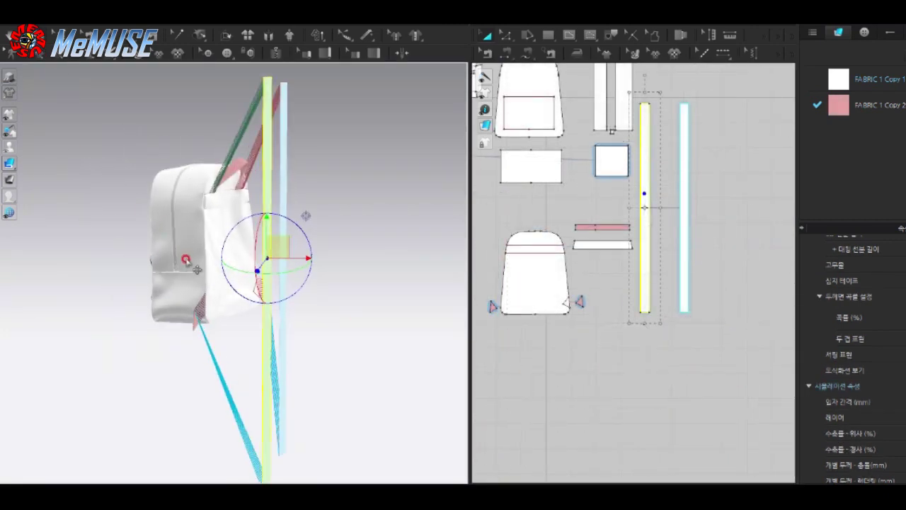
pyautogui.click(87, 141)
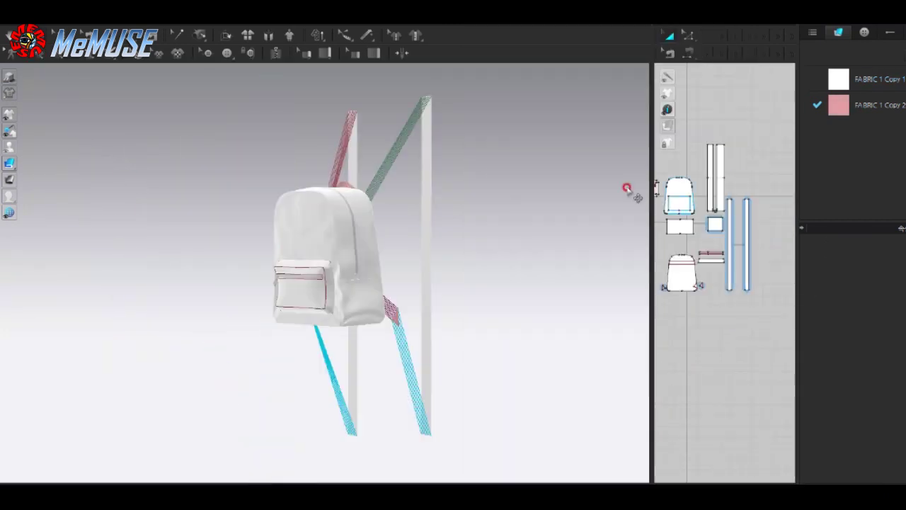
pyautogui.moveTo(61, 151)
pyautogui.mouseDown(button='right')
pyautogui.moveTo(155, 280)
pyautogui.moveTo(346, 196)
pyautogui.moveTo(299, 303)
pyautogui.moveTo(324, 284)
pyautogui.mouseUp(button='right')
pyautogui.click(346, 196)
pyautogui.moveTo(357, 322)
pyautogui.mouseDown()
pyautogui.moveTo(439, 239)
pyautogui.moveTo(411, 96)
pyautogui.mouseUp()
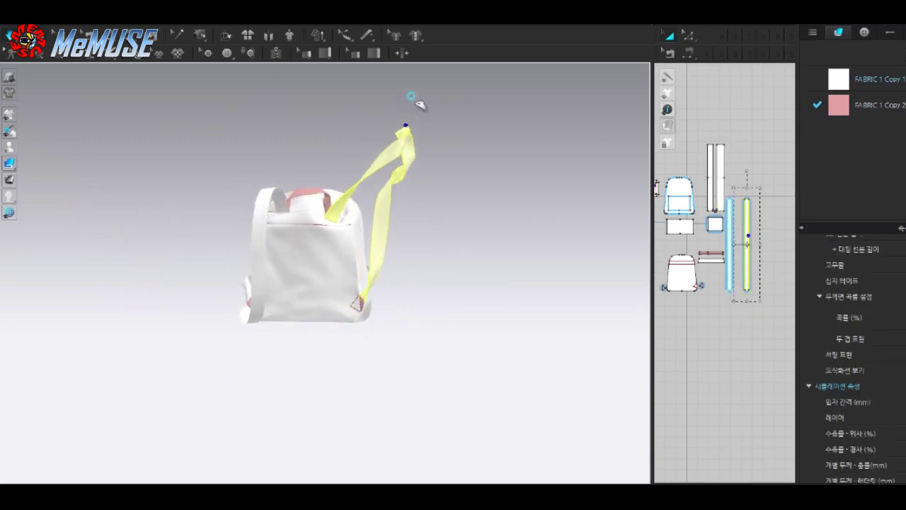
pyautogui.moveTo(388, 214)
pyautogui.mouseDown()
pyautogui.moveTo(298, 255)
pyautogui.moveTo(310, 259)
pyautogui.moveTo(220, 318)
pyautogui.moveTo(400, 269)
pyautogui.mouseUp()
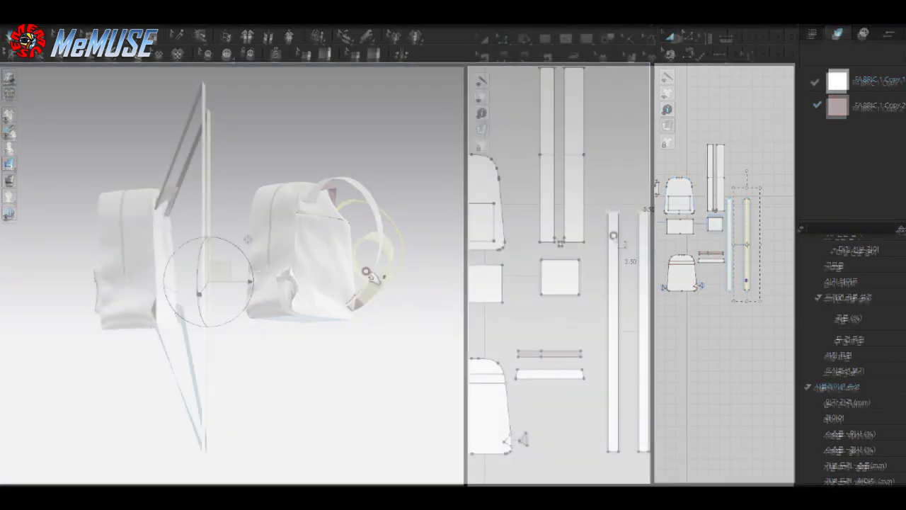
# Step: Shift the strap piece 28.77 cm and stand both straps upright beside the backpack
pyautogui.moveTo(615, 270); pyautogui.dragTo(618, 292)
pyautogui.click(473, 270)
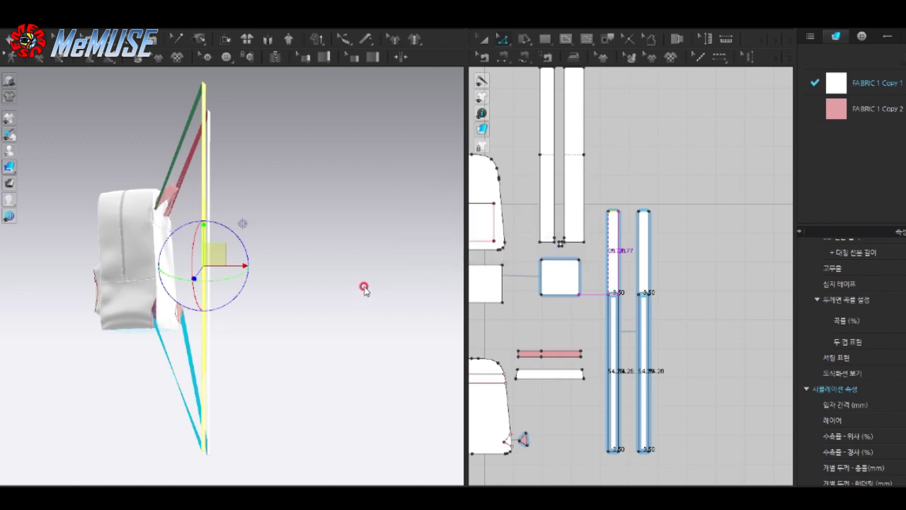
pyautogui.moveTo(700, 405); pyautogui.dragTo(588, 458)
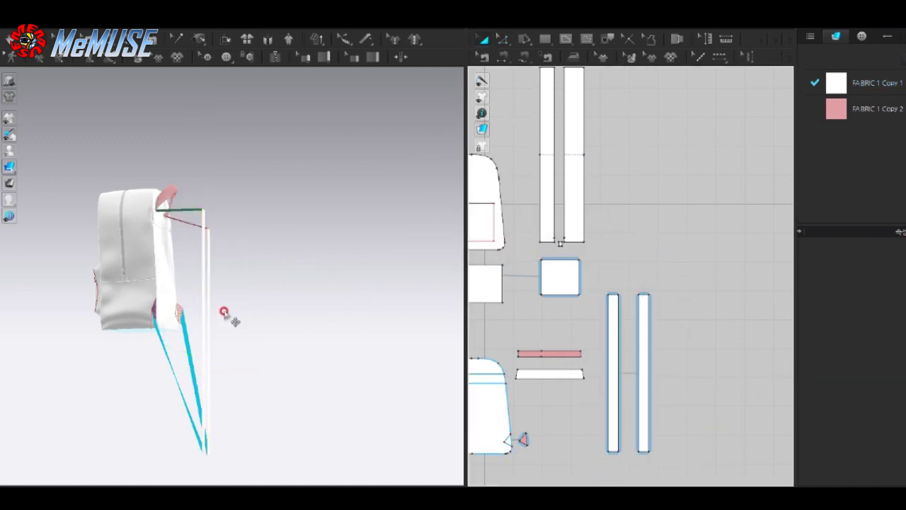
pyautogui.click(233, 316)
pyautogui.moveTo(238, 319); pyautogui.dragTo(241, 290)
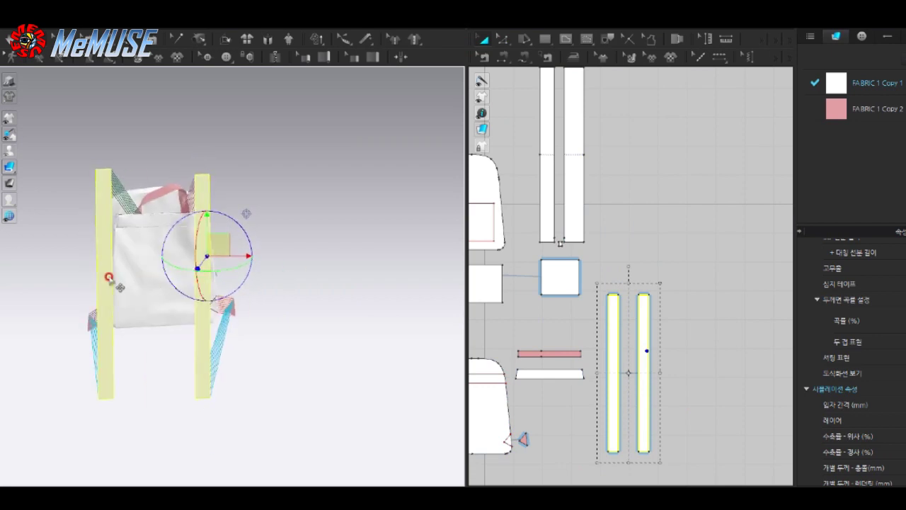
# Step: Orbit the backpack round to a front view to check the upright straps
pyautogui.moveTo(241, 291)
pyautogui.mouseDown(button='right')
pyautogui.moveTo(242, 271)
pyautogui.moveTo(195, 252)
pyautogui.mouseUp(button='right')
pyautogui.scroll(-3, 242, 271)
pyautogui.scroll(3, 242, 271)
pyautogui.moveTo(238, 329)
pyautogui.mouseDown(button='right')
pyautogui.moveTo(239, 299)
pyautogui.moveTo(378, 305)
pyautogui.moveTo(269, 331)
pyautogui.mouseUp(button='right')
pyautogui.scroll(2, 301, 345)
pyautogui.scroll(2, 293, 363)
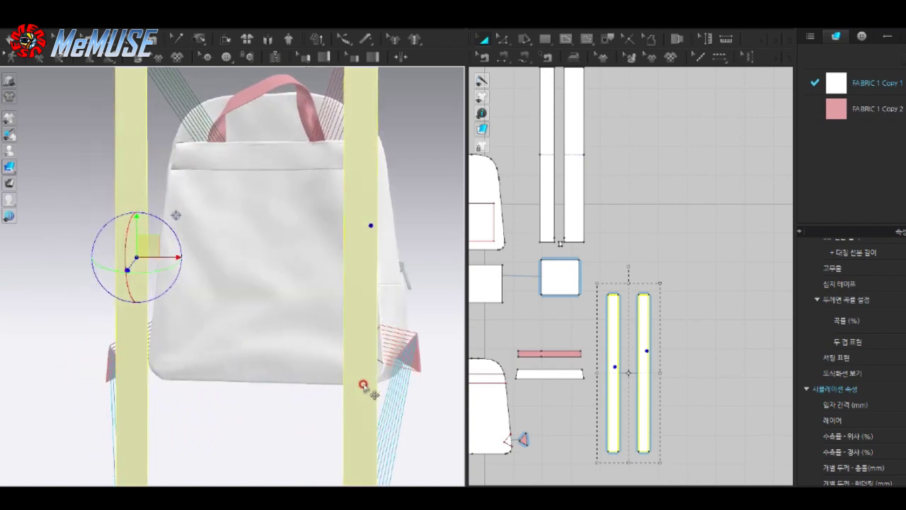
pyautogui.moveTo(363, 384)
pyautogui.mouseDown(button='right')
pyautogui.moveTo(252, 370)
pyautogui.moveTo(359, 377)
pyautogui.moveTo(419, 354)
pyautogui.mouseUp(button='right')
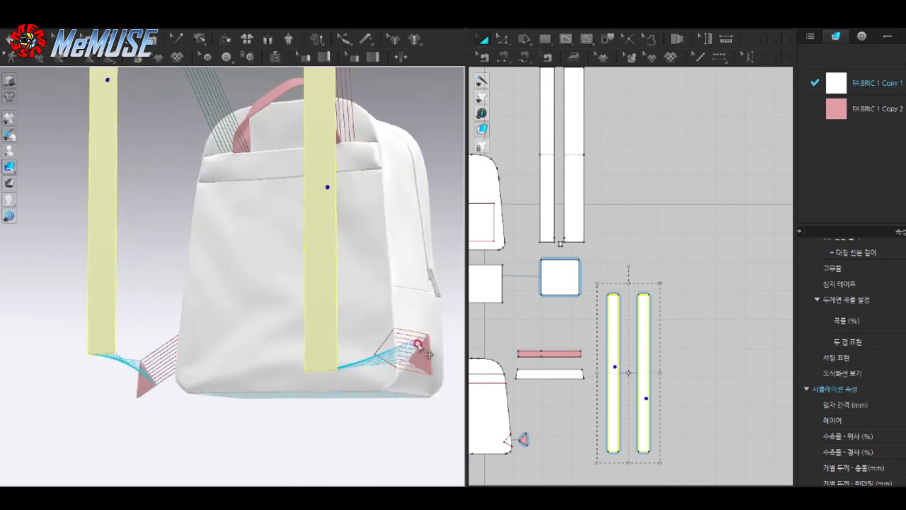
pyautogui.scroll(2, 429, 368)
pyautogui.moveTo(257, 382); pyautogui.dragTo(342, 388, button='right')
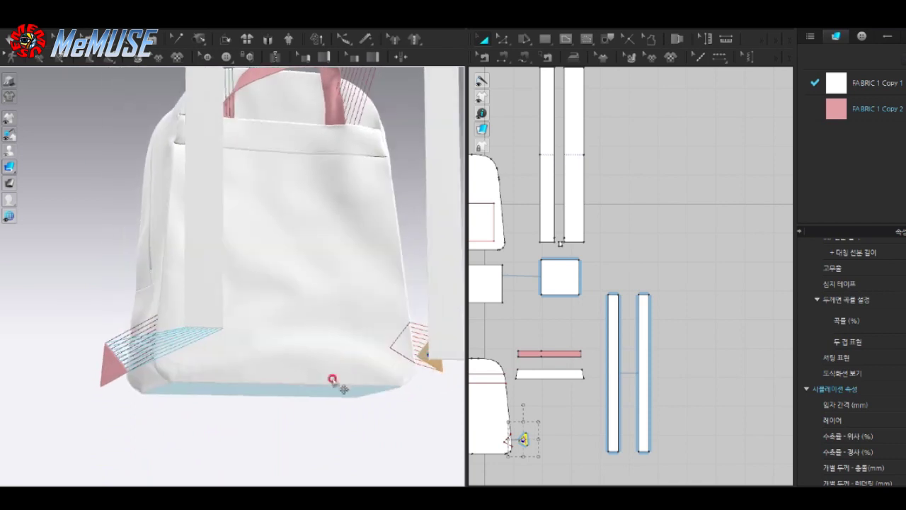
pyautogui.moveTo(354, 338); pyautogui.dragTo(421, 344, button='right')
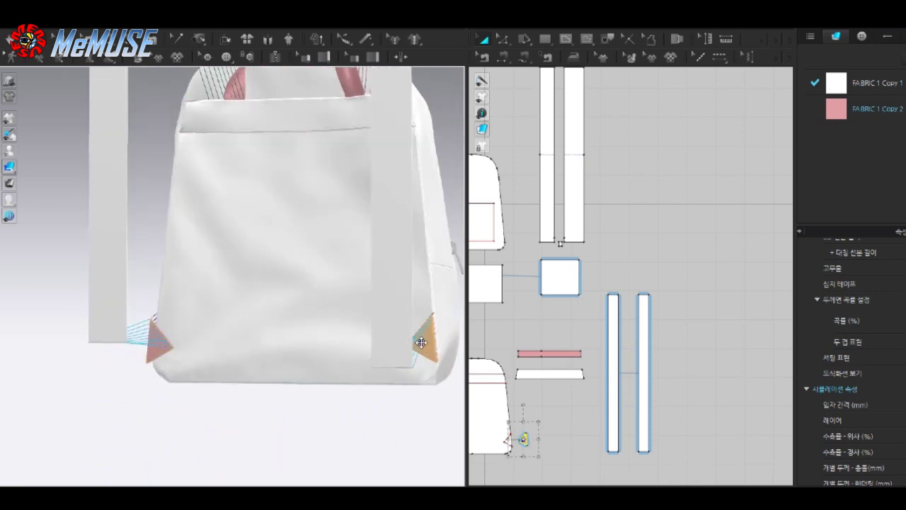
pyautogui.scroll(3, 500, 418)
# Step: Select part of the bottom pattern piece and check it from a side angle
pyautogui.click(658, 428)
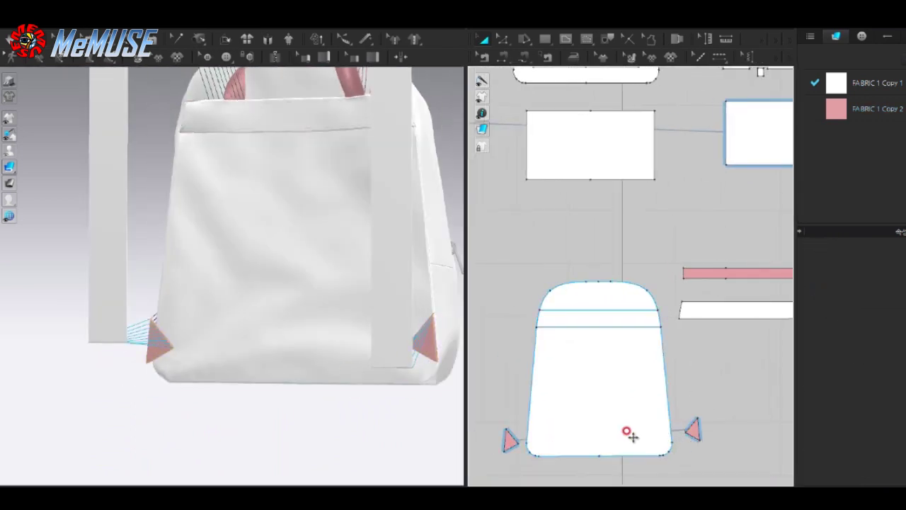
pyautogui.scroll(-3, 314, 342)
pyautogui.moveTo(358, 303); pyautogui.dragTo(93, 142, button='right')
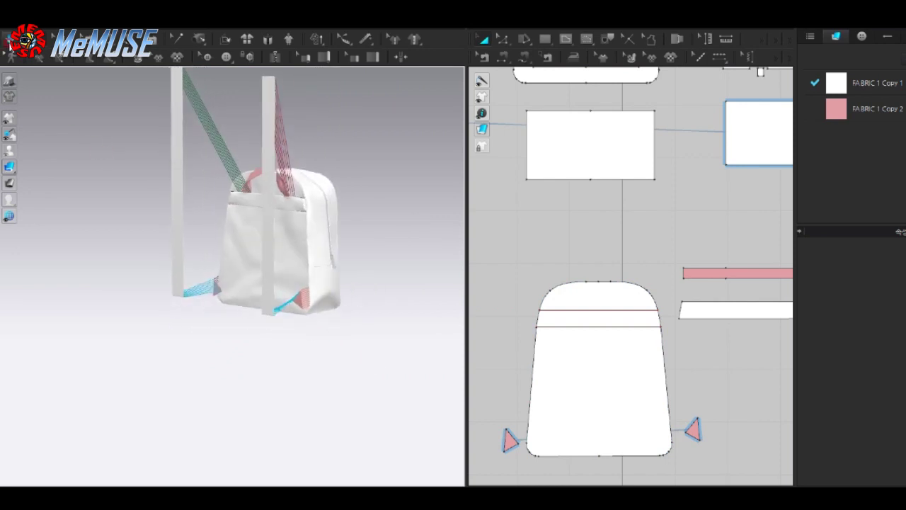
pyautogui.moveTo(136, 183)
pyautogui.mouseDown(button='right')
pyautogui.moveTo(247, 188)
pyautogui.moveTo(160, 192)
pyautogui.moveTo(32, 135)
pyautogui.mouseUp(button='right')
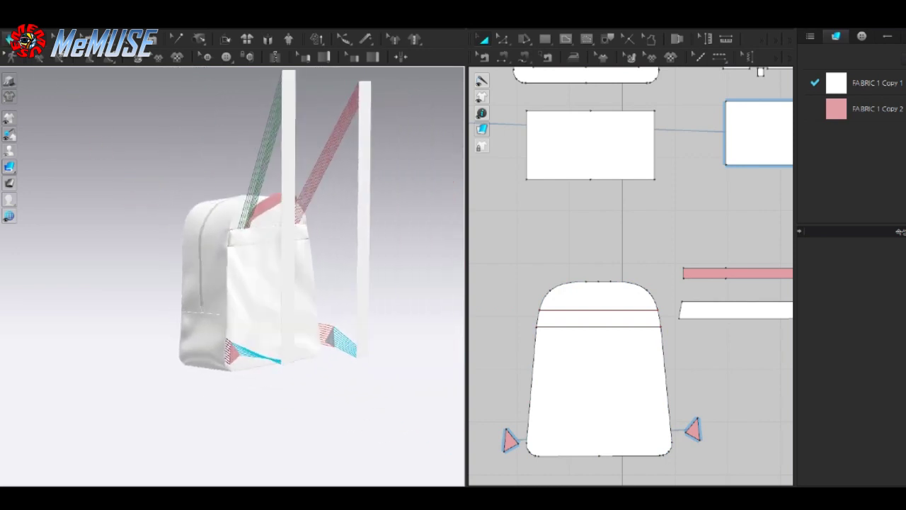
# Step: Simulate so the straps loop from the bag top to its corner tabs, enlarging the 3D panel
pyautogui.press('space')
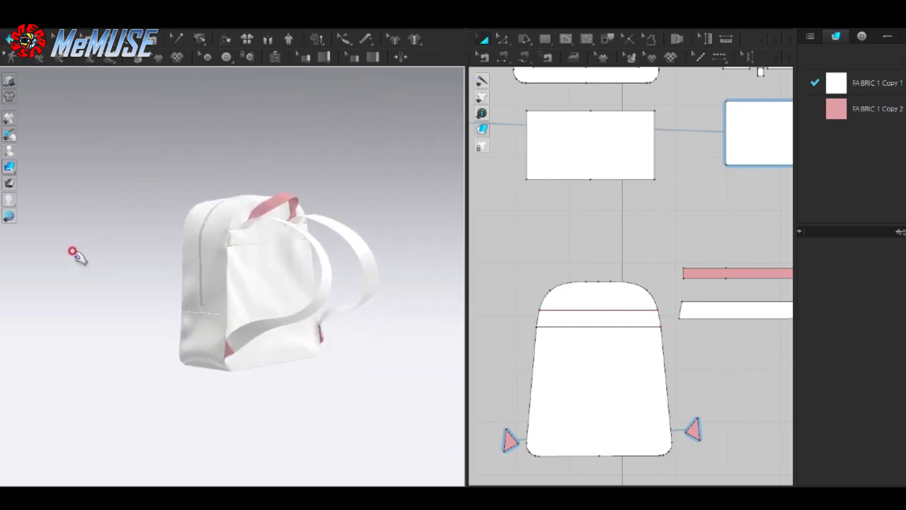
pyautogui.moveTo(320, 387); pyautogui.dragTo(270, 378, button='right')
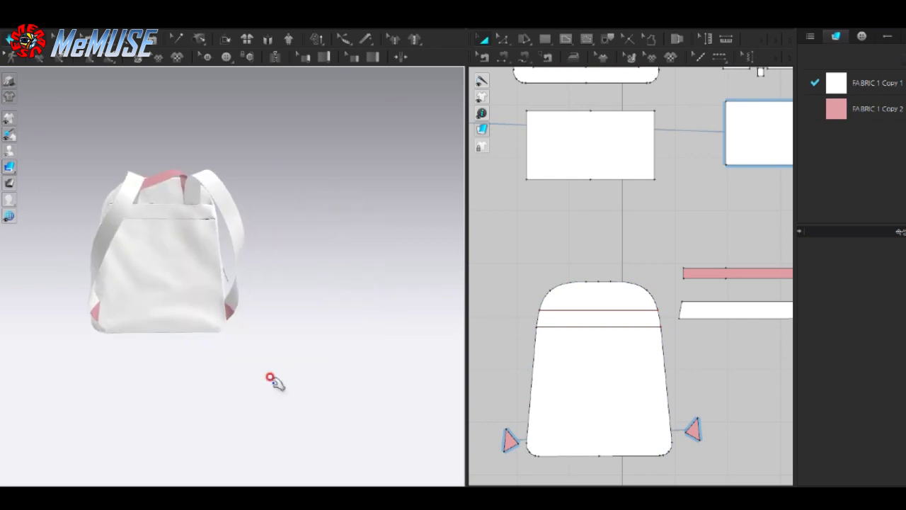
pyautogui.moveTo(54, 123)
pyautogui.mouseDown(button='right')
pyautogui.moveTo(229, 348)
pyautogui.moveTo(351, 358)
pyautogui.mouseUp(button='right')
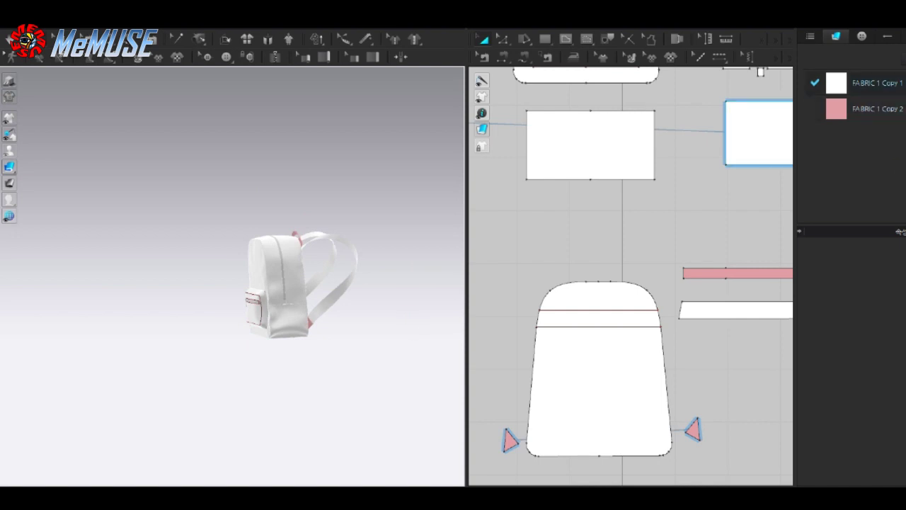
pyautogui.moveTo(467, 330); pyautogui.dragTo(599, 339)
pyautogui.moveTo(599, 340)
pyautogui.mouseDown(button='right')
pyautogui.moveTo(484, 366)
pyautogui.moveTo(398, 366)
pyautogui.moveTo(435, 384)
pyautogui.moveTo(407, 378)
pyautogui.mouseUp(button='right')
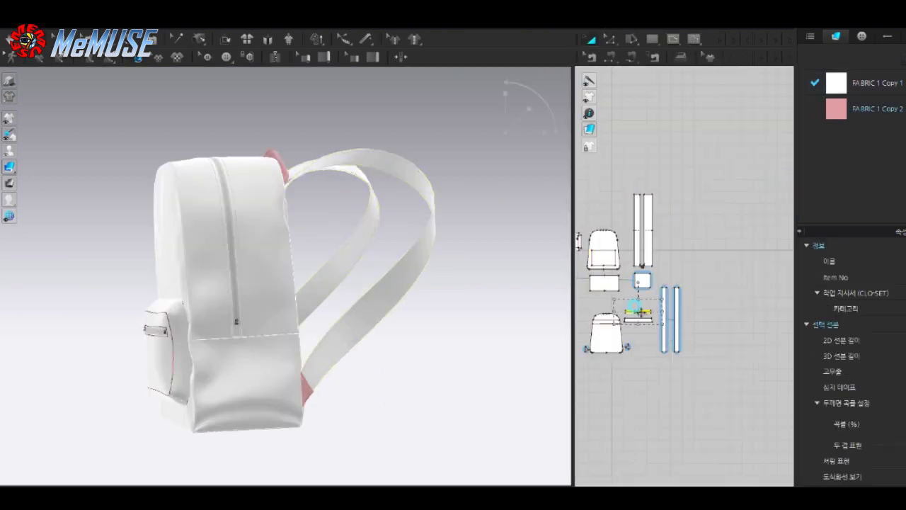
# Step: Colour the second fabric orange-brown and apply the monogram texture image
pyautogui.click(832, 115)
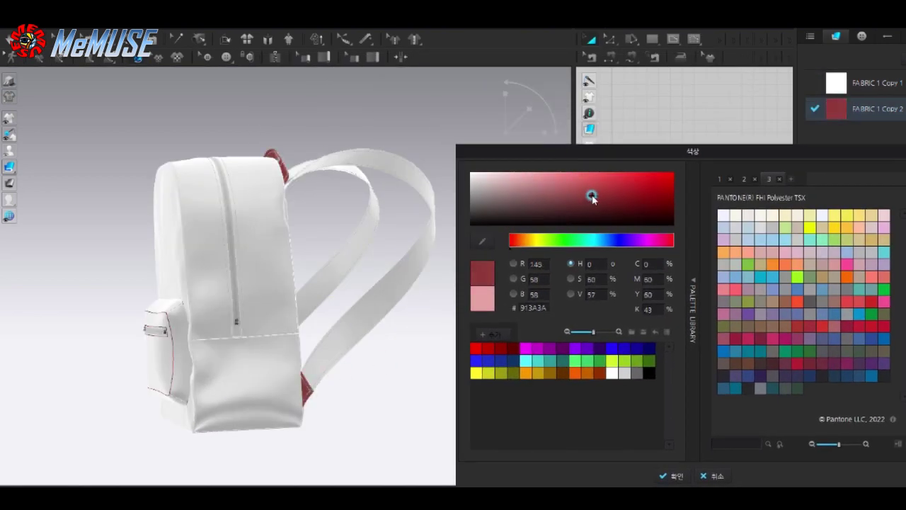
pyautogui.click(564, 376)
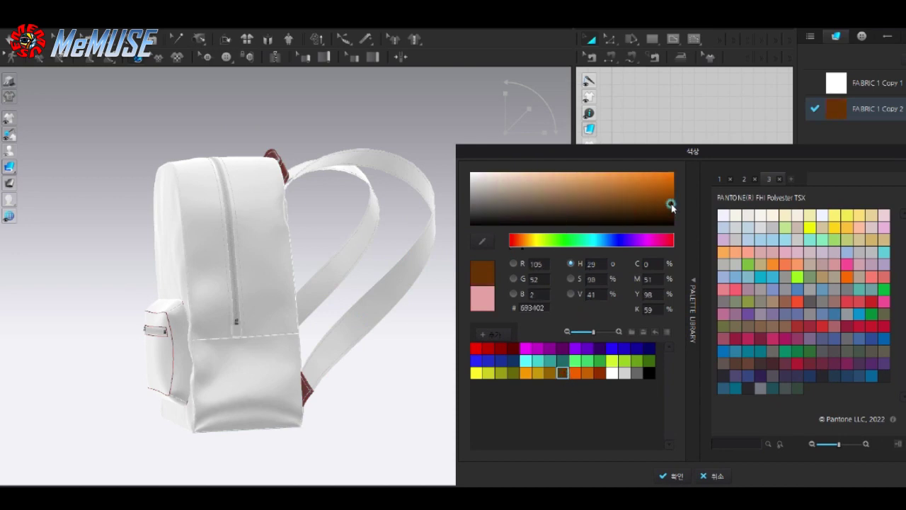
pyautogui.click(662, 479)
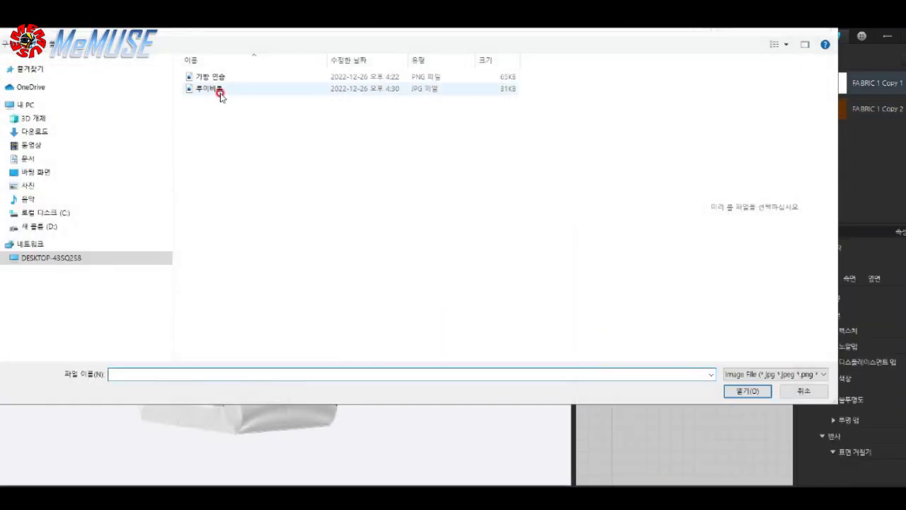
pyautogui.doubleClick(218, 90)
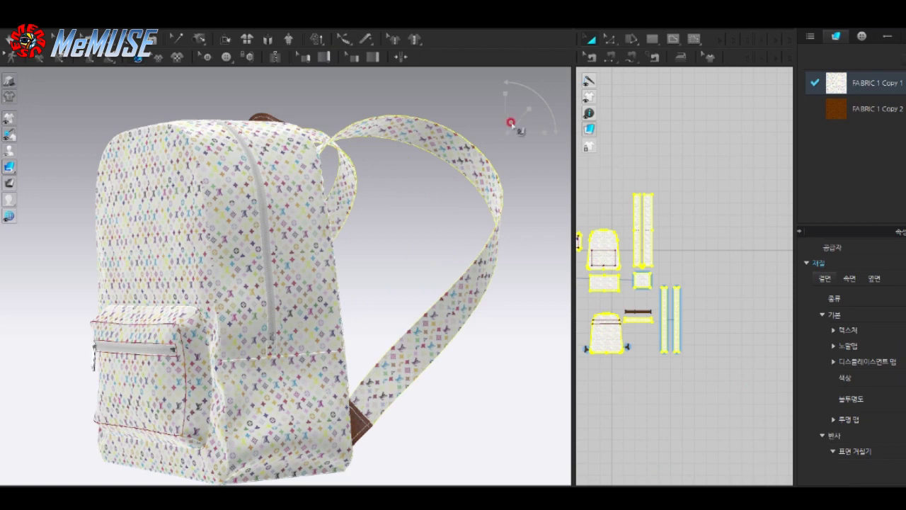
# Step: Scale up the monogram print on the front panel and view the backpack from behind
pyautogui.click(510, 123)
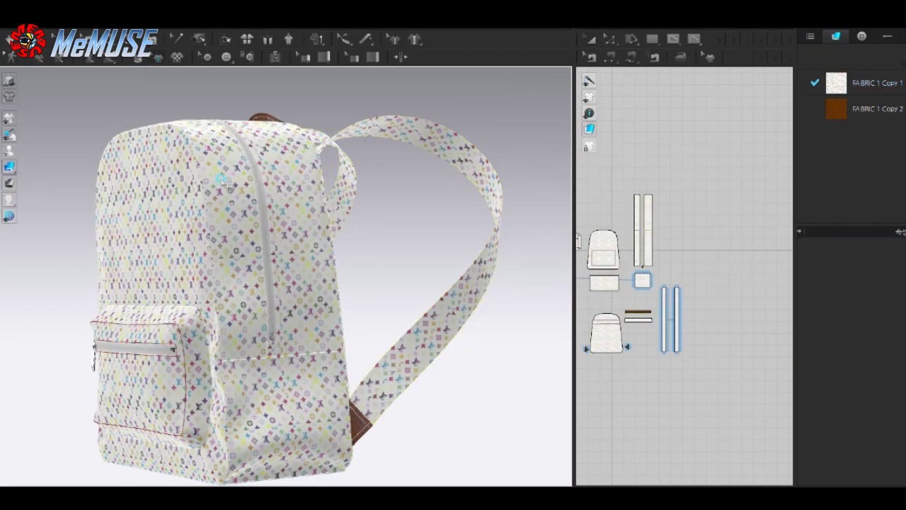
pyautogui.moveTo(227, 264); pyautogui.dragTo(227, 210, button='right')
pyautogui.click(228, 211)
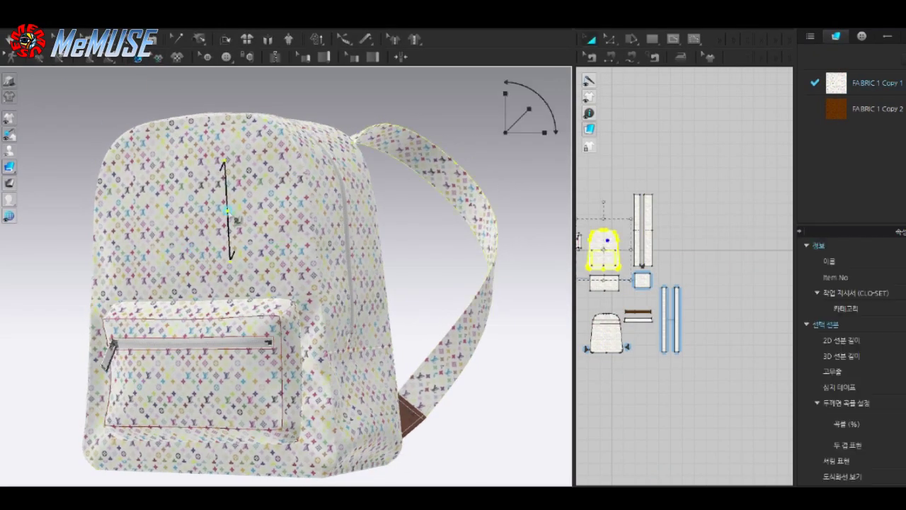
pyautogui.moveTo(501, 115); pyautogui.dragTo(574, 68)
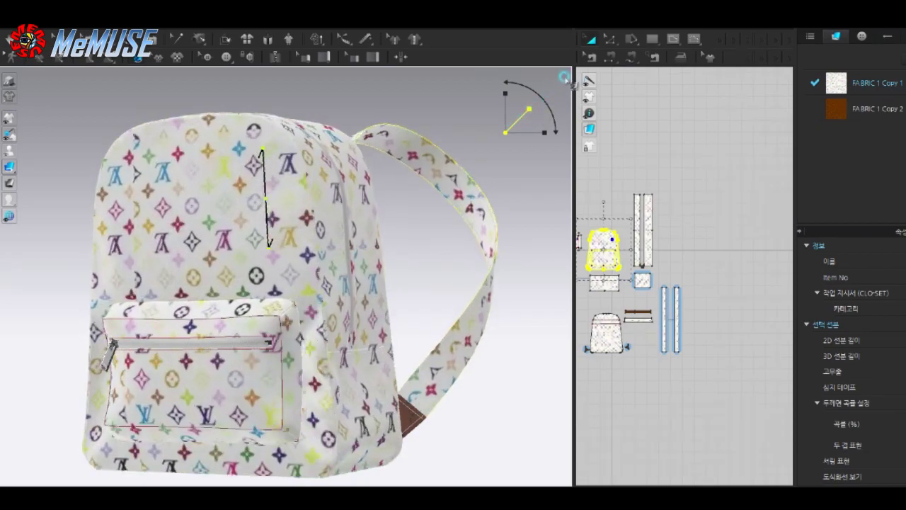
pyautogui.click(423, 276)
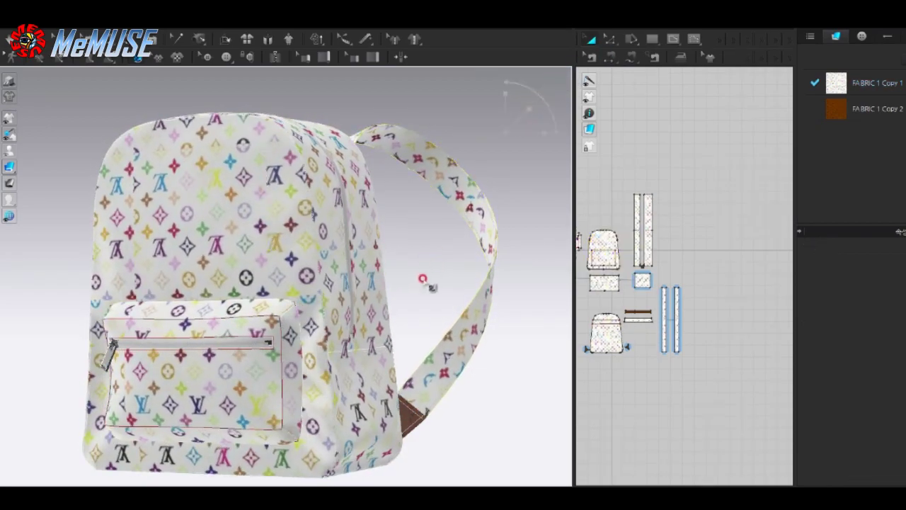
pyautogui.moveTo(422, 277)
pyautogui.mouseDown(button='right')
pyautogui.moveTo(244, 290)
pyautogui.moveTo(170, 372)
pyautogui.moveTo(263, 354)
pyautogui.moveTo(389, 398)
pyautogui.moveTo(414, 395)
pyautogui.mouseUp(button='right')
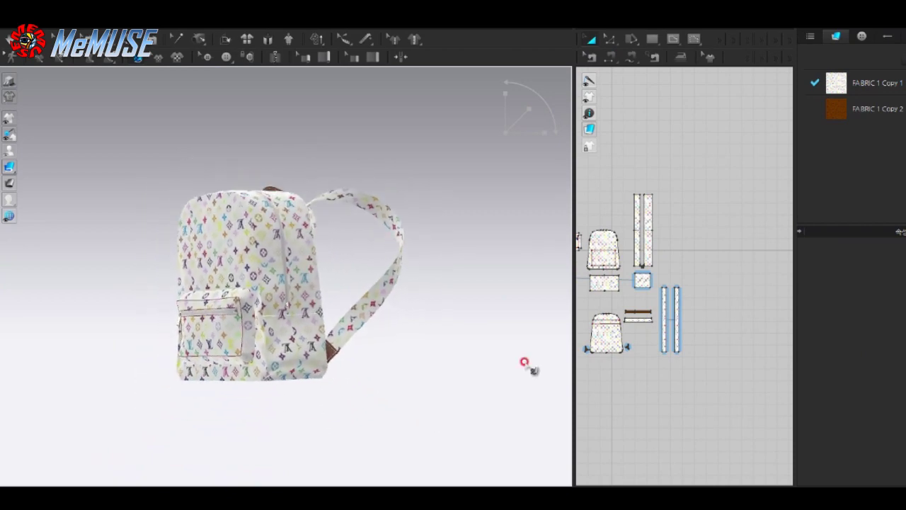
pyautogui.moveTo(575, 344); pyautogui.dragTo(635, 340)
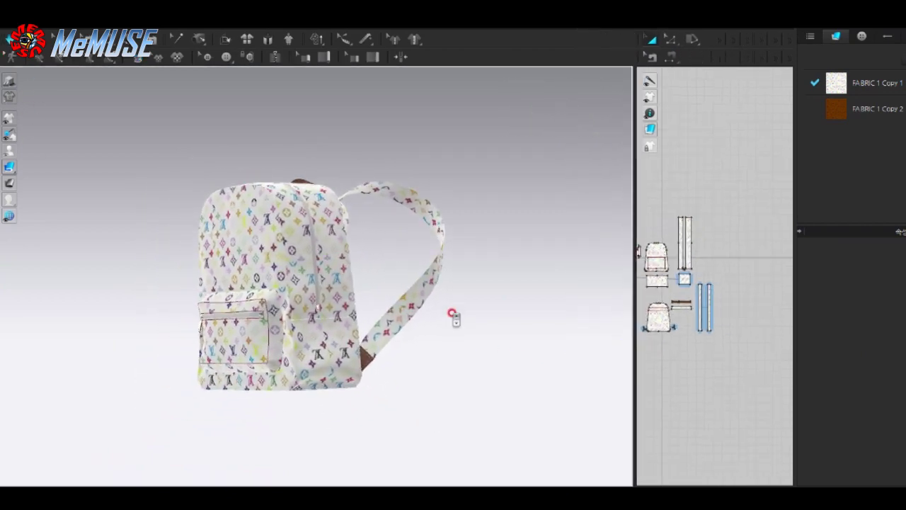
pyautogui.moveTo(453, 316)
pyautogui.mouseDown(button='right')
pyautogui.moveTo(461, 324)
pyautogui.moveTo(445, 351)
pyautogui.moveTo(113, 335)
pyautogui.moveTo(475, 370)
pyautogui.mouseUp(button='right')
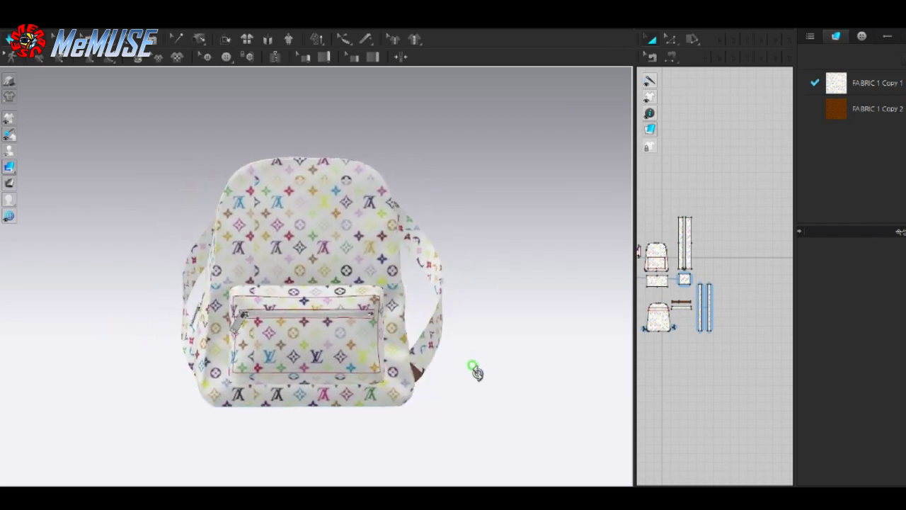
# Step: Preview and close the illustration render, then hide the print texture on the 2D pattern pieces
pyautogui.click(11, 98)
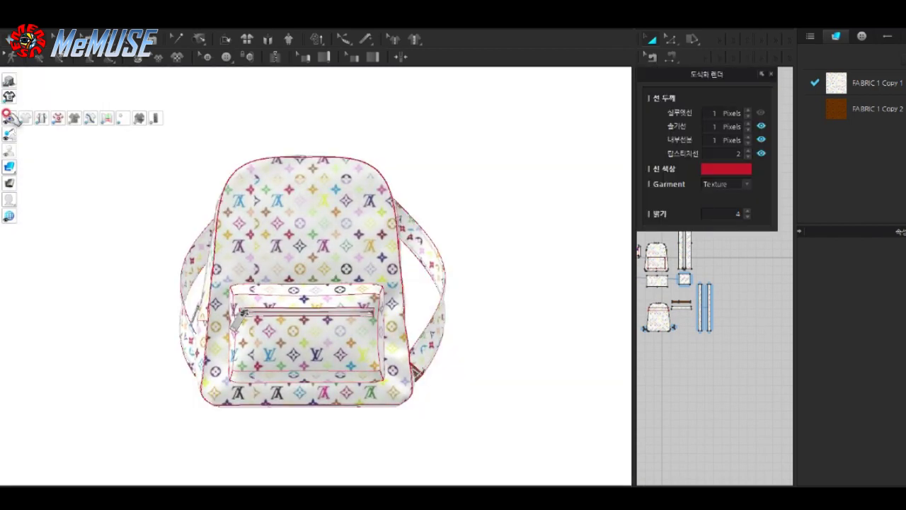
pyautogui.click(771, 75)
pyautogui.moveTo(435, 192)
pyautogui.mouseDown(button='right')
pyautogui.moveTo(306, 328)
pyautogui.moveTo(166, 363)
pyautogui.moveTo(170, 351)
pyautogui.moveTo(85, 247)
pyautogui.mouseUp(button='right')
pyautogui.click(10, 136)
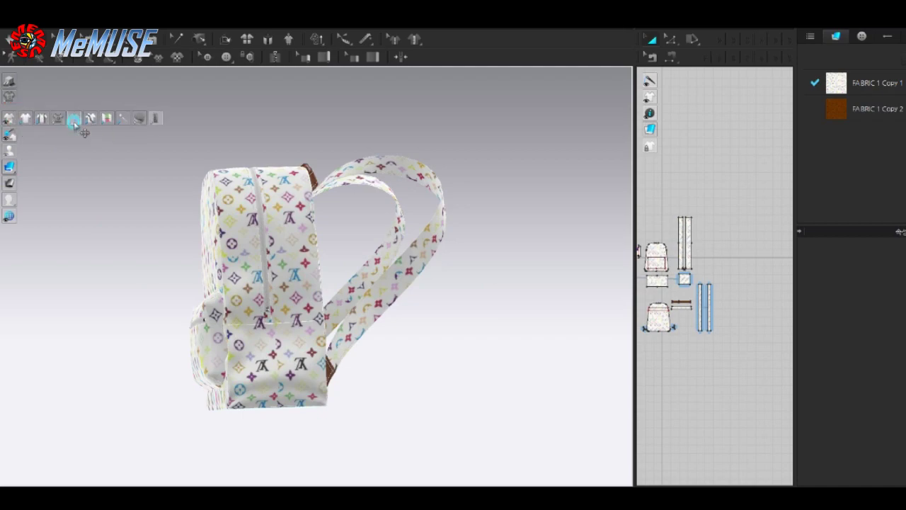
pyautogui.moveTo(86, 194); pyautogui.dragTo(172, 186, button='right')
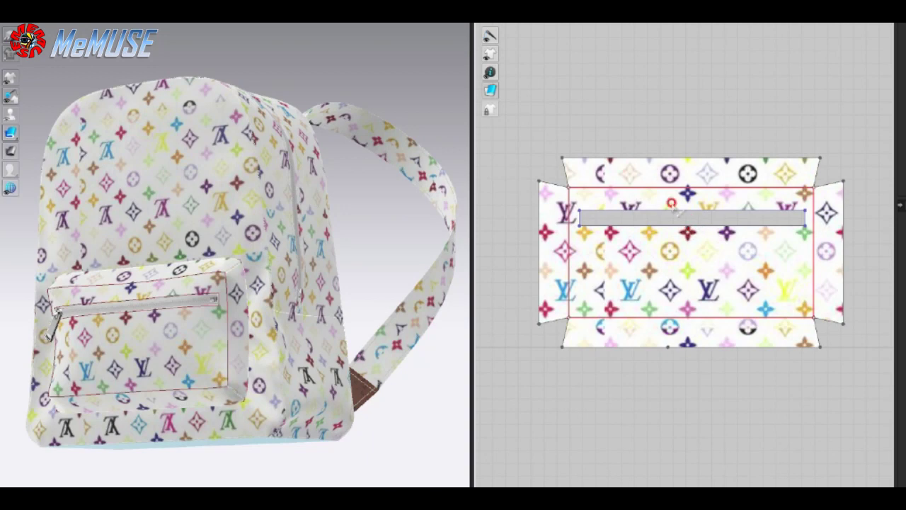
pyautogui.click(508, 91)
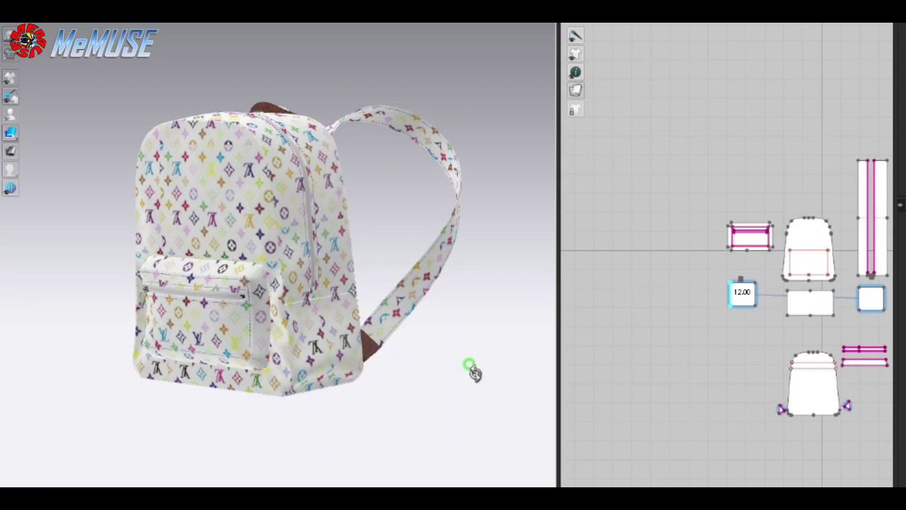
pyautogui.moveTo(474, 373)
pyautogui.mouseDown()
pyautogui.moveTo(574, 354)
pyautogui.moveTo(542, 402)
pyautogui.moveTo(335, 406)
pyautogui.moveTo(265, 430)
pyautogui.moveTo(378, 424)
pyautogui.moveTo(396, 435)
pyautogui.mouseUp()
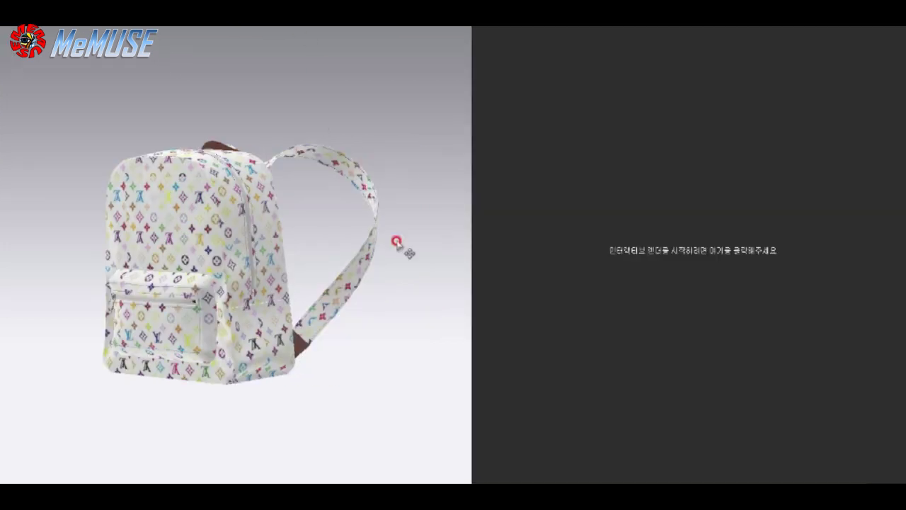
# Step: Start the interactive render, then zoom, deselect and orbit so it shows the monogram backpack
pyautogui.click(598, 281)
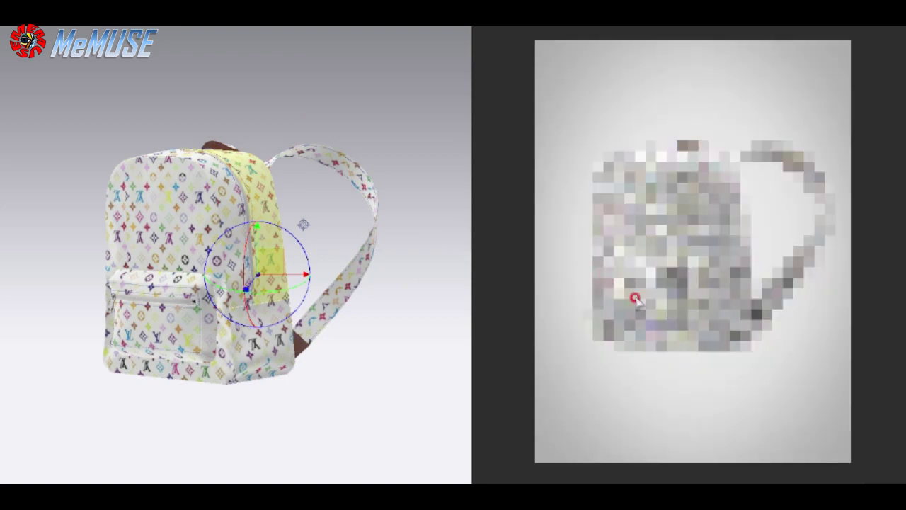
pyautogui.scroll(3, 783, 347)
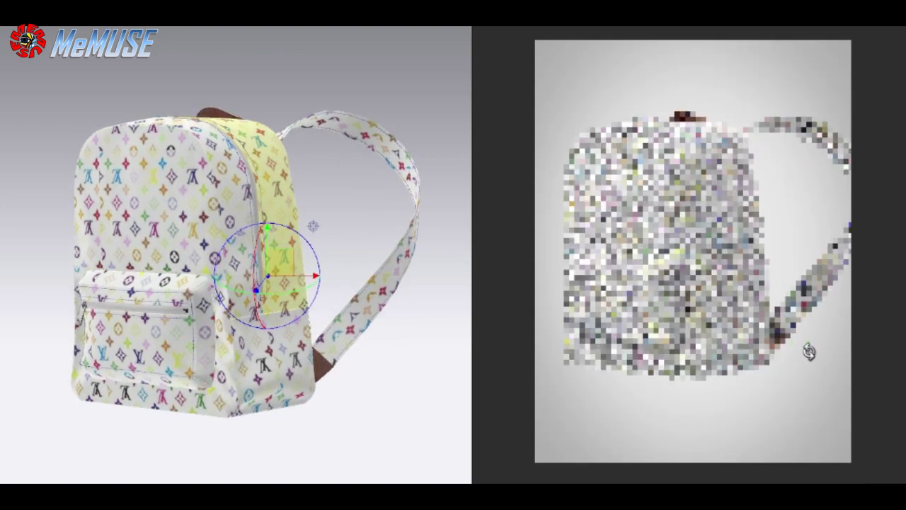
pyautogui.scroll(-1, 434, 368)
pyautogui.scroll(-2, 430, 366)
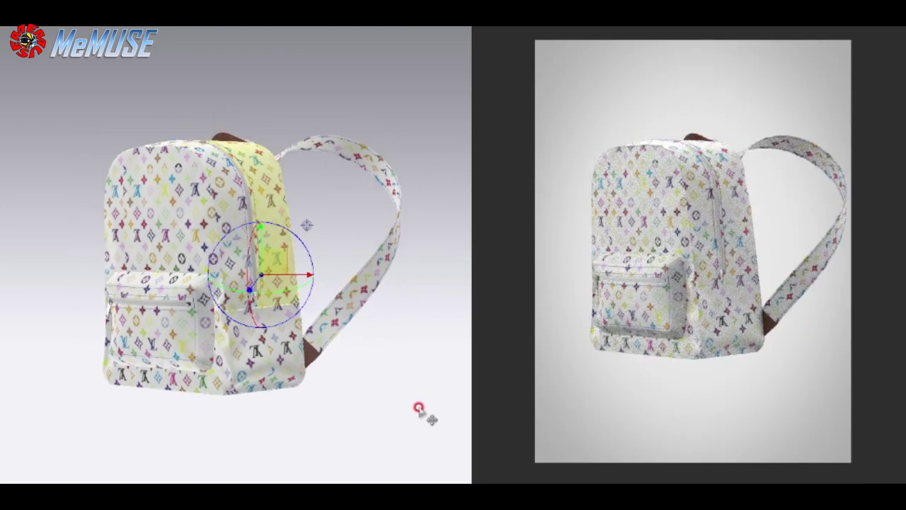
pyautogui.click(324, 389)
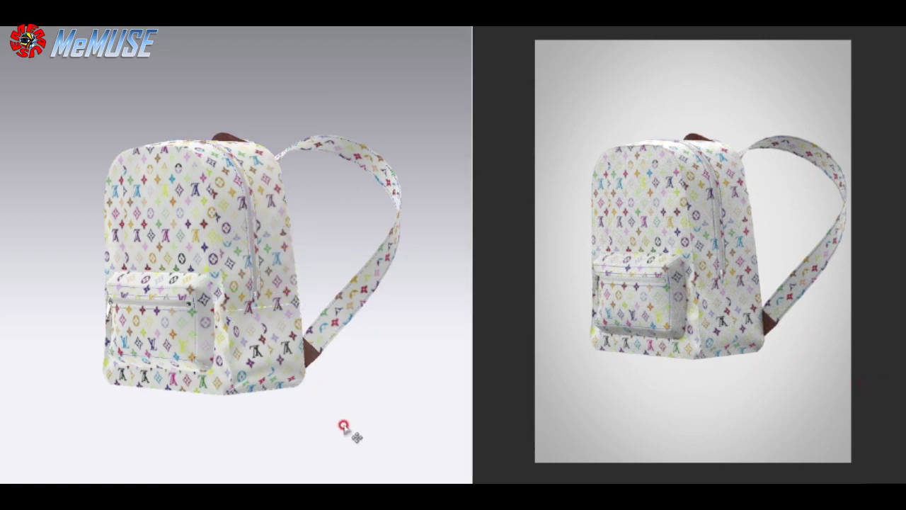
pyautogui.moveTo(343, 426)
pyautogui.mouseDown(button='right')
pyautogui.moveTo(319, 429)
pyautogui.moveTo(303, 449)
pyautogui.moveTo(324, 436)
pyautogui.moveTo(367, 440)
pyautogui.moveTo(347, 404)
pyautogui.moveTo(364, 425)
pyautogui.moveTo(318, 424)
pyautogui.moveTo(372, 421)
pyautogui.mouseUp(button='right')
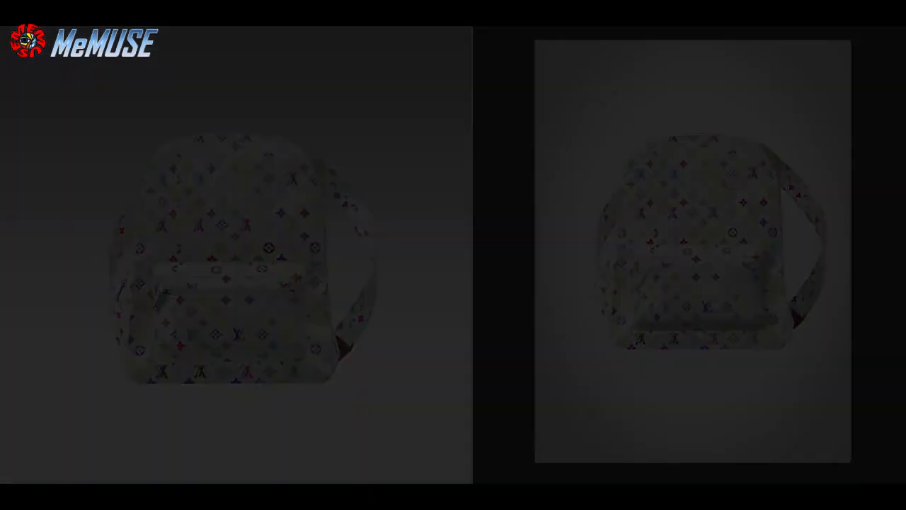